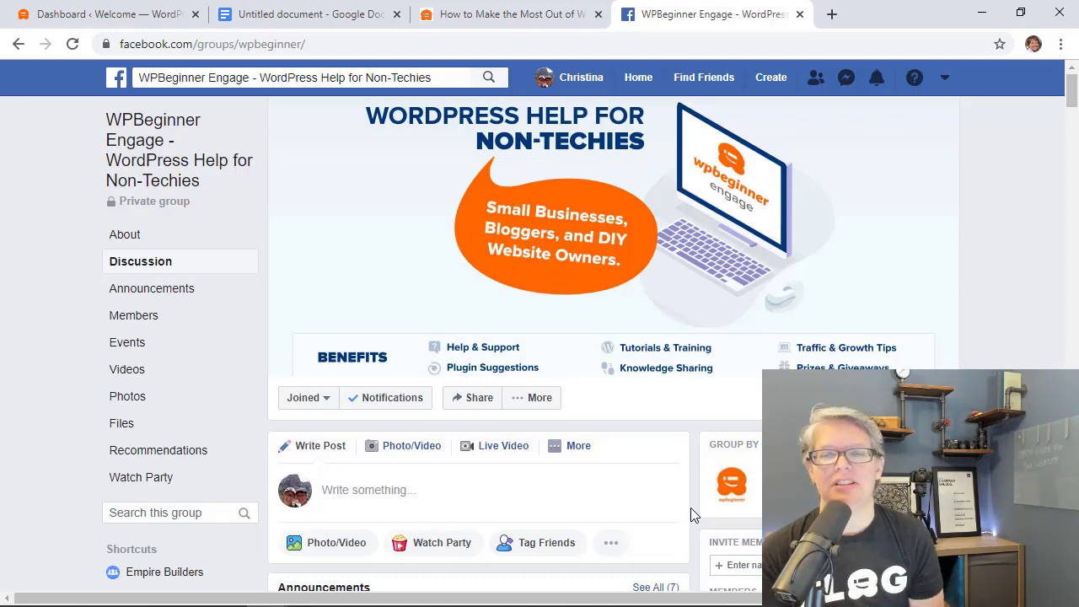
scroll(691, 508, down, 1)
scroll(691, 508, down, 3)
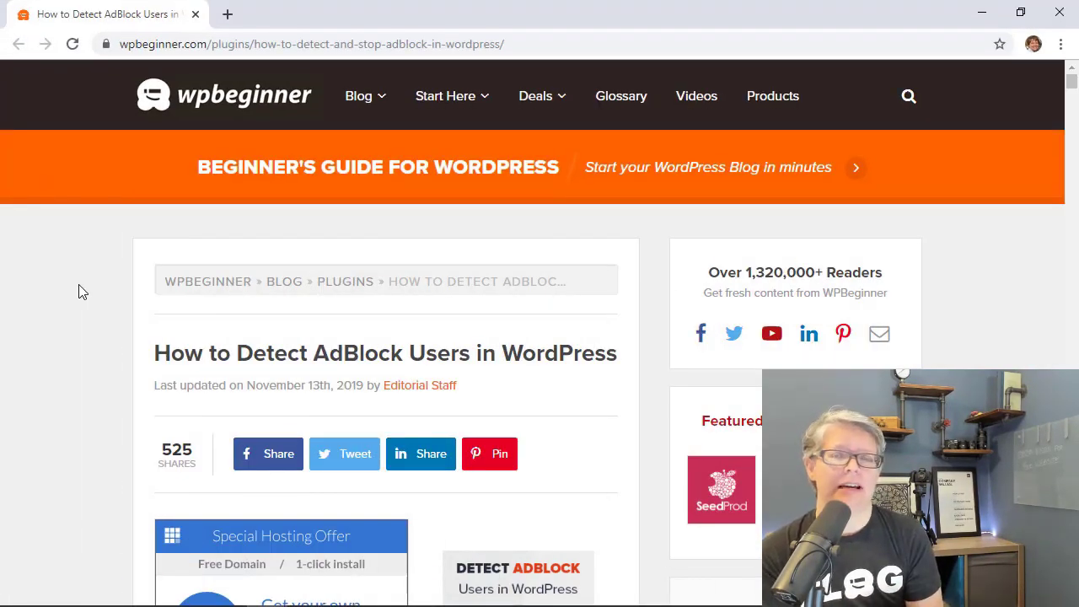
scroll(79, 285, down, 2)
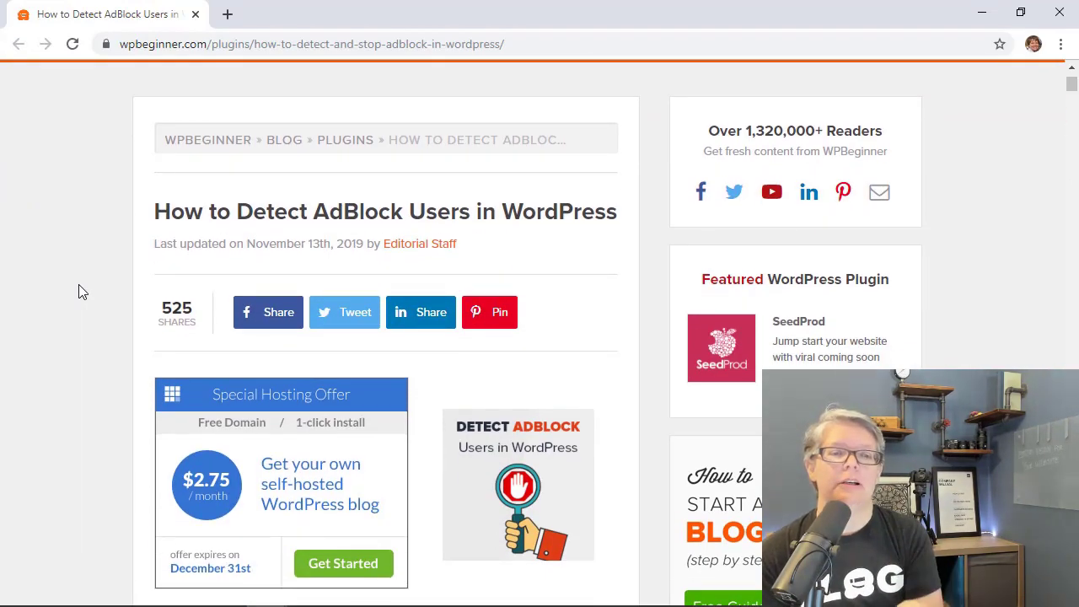
scroll(78, 285, down, 1)
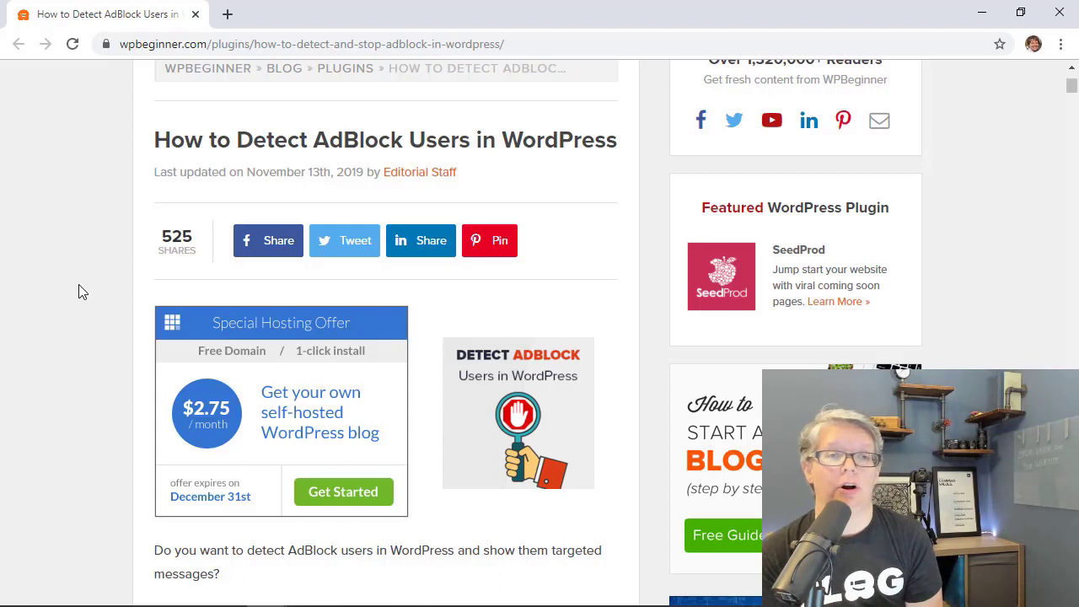
scroll(78, 284, down, 1)
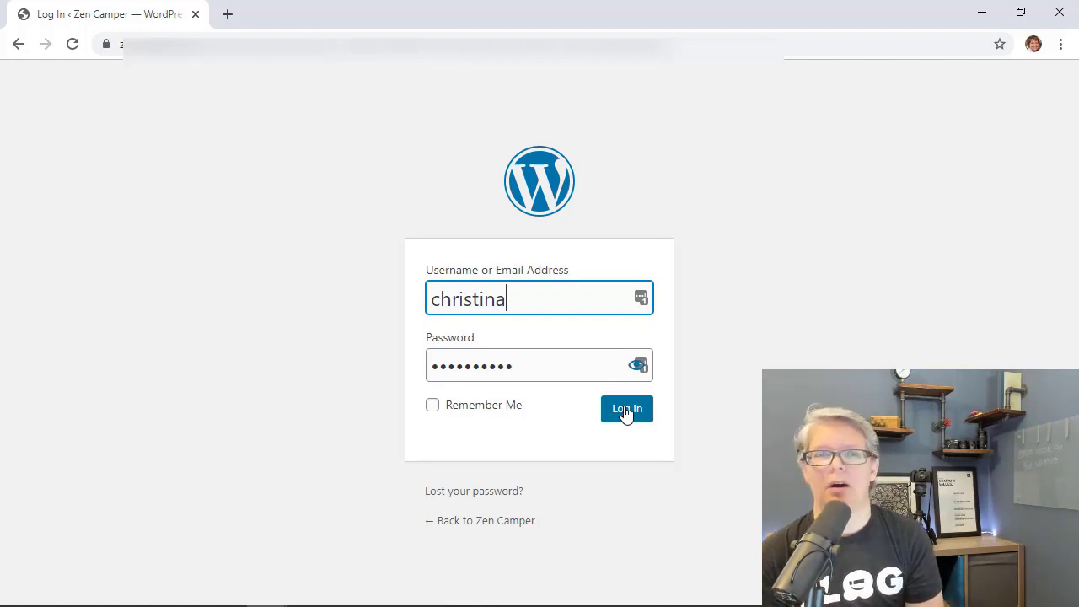
Log in to the WordPress site and open the setting for updating its administration email address.
click(625, 410)
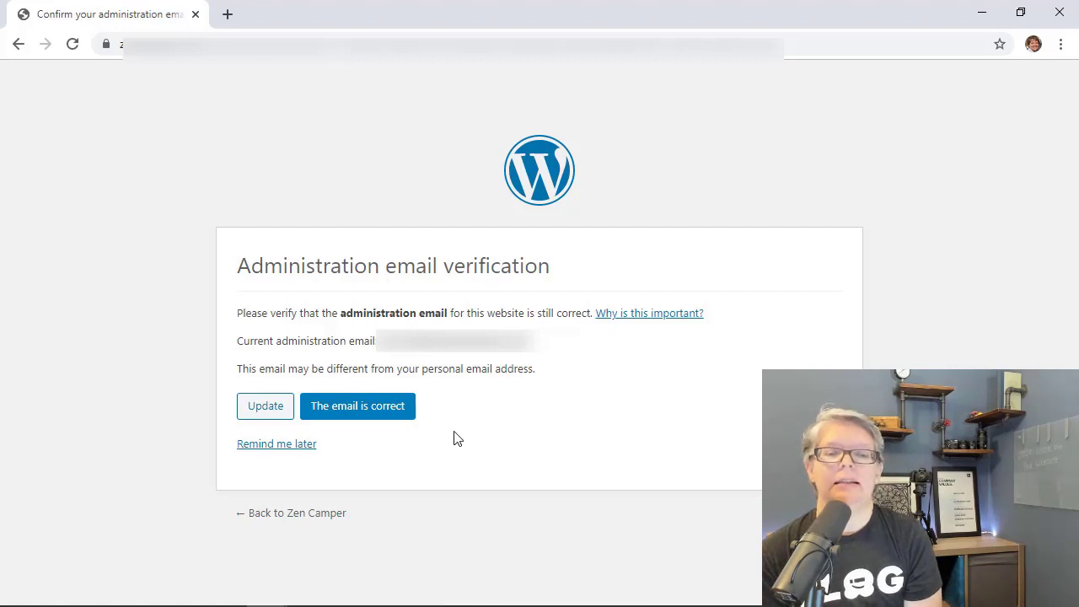
click(250, 411)
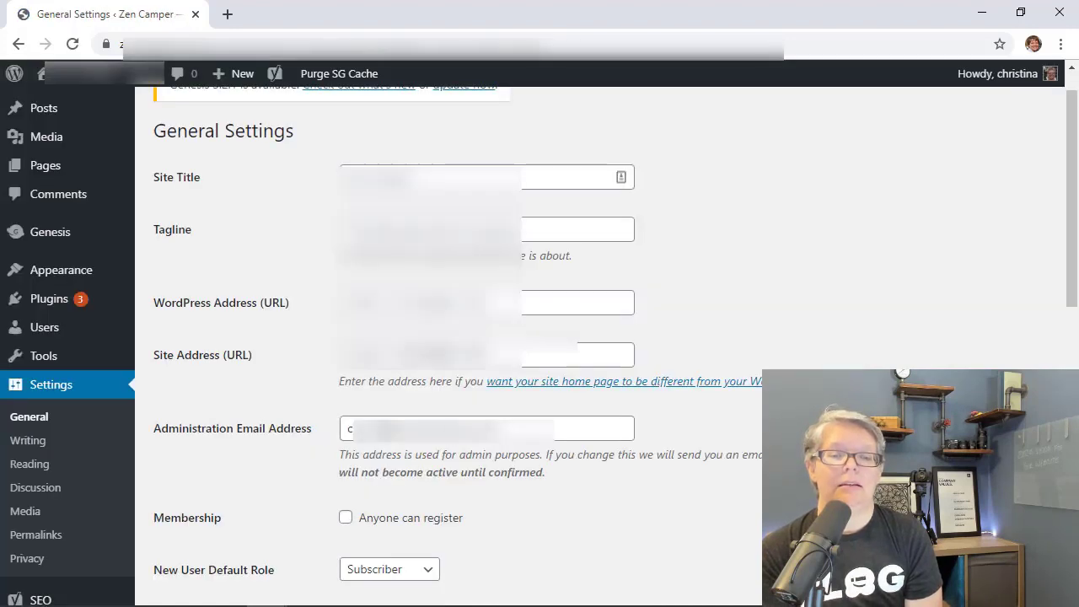
click(19, 44)
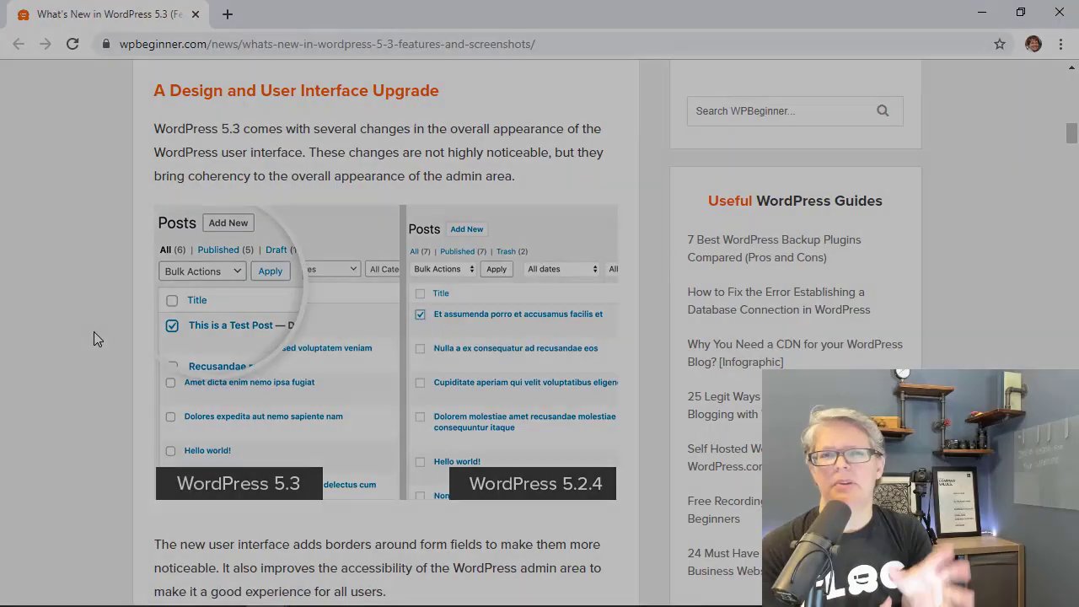
scroll(96, 346, down, 2)
scroll(96, 355, up, 1)
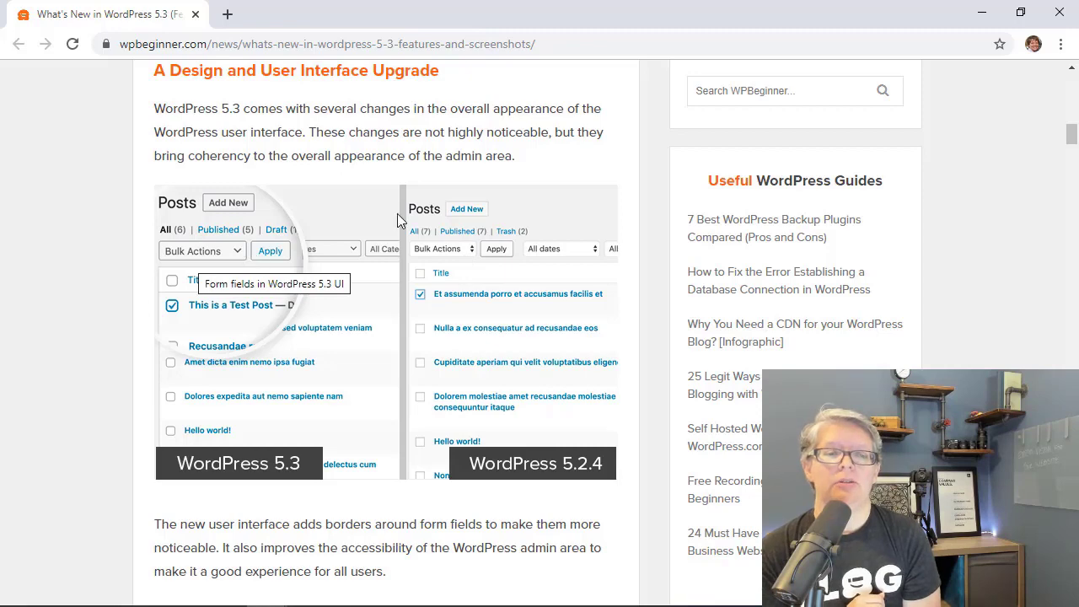
scroll(102, 285, down, 1)
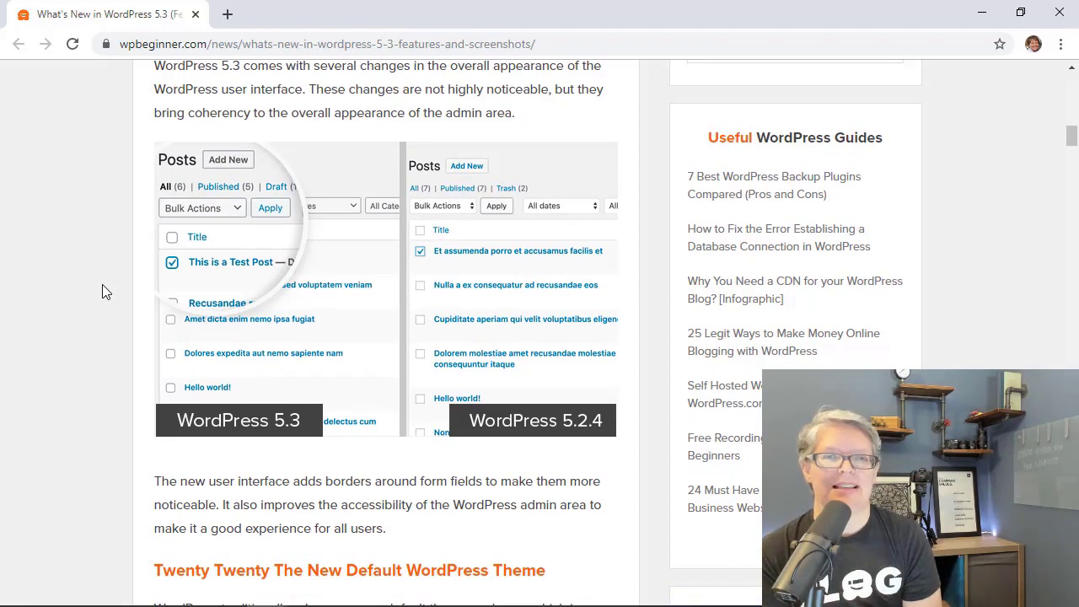
scroll(102, 292, down, 1)
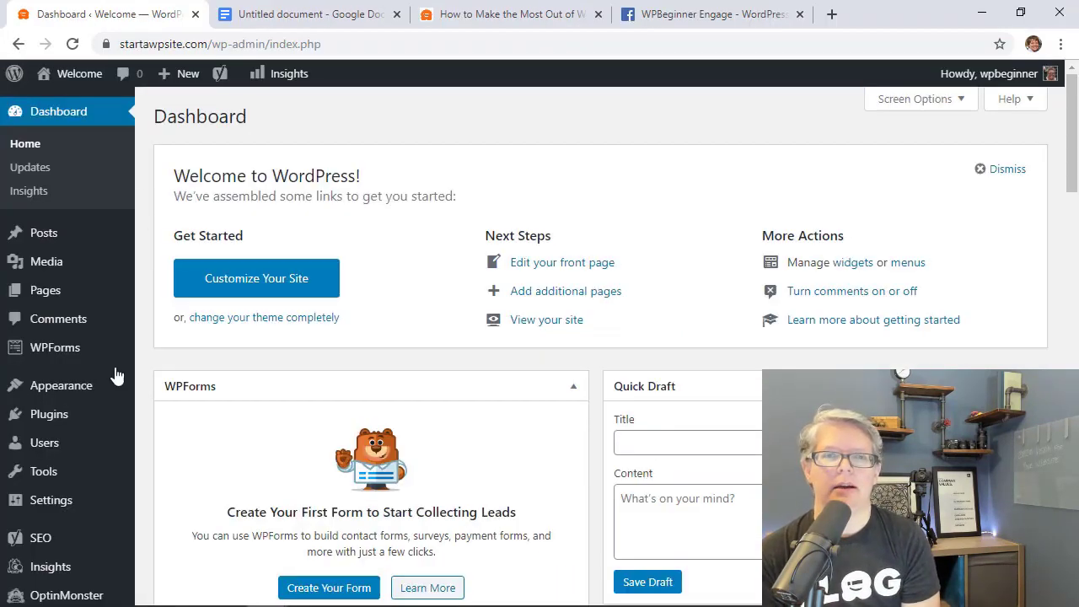
Open the site's installed themes and review the details of the Twenty Twenty theme.
mouse_move(51, 393)
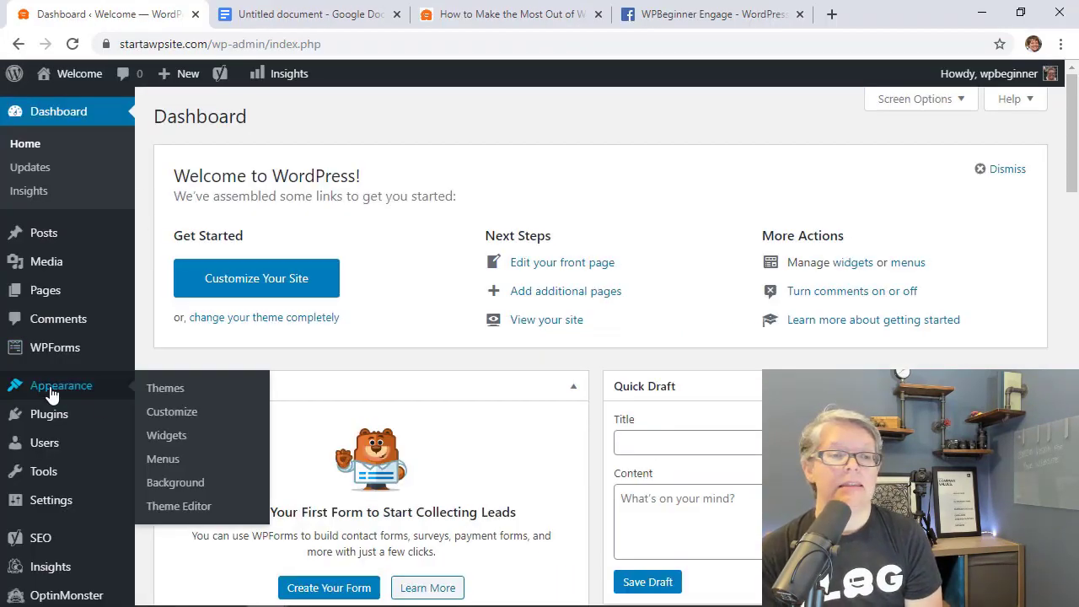
click(165, 390)
mouse_move(253, 364)
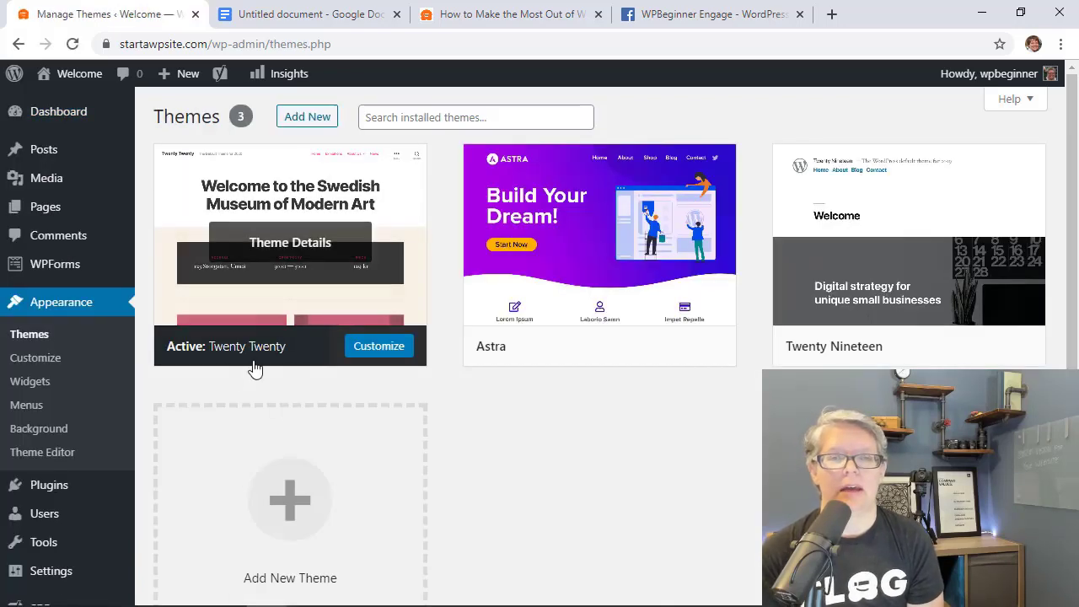
click(320, 289)
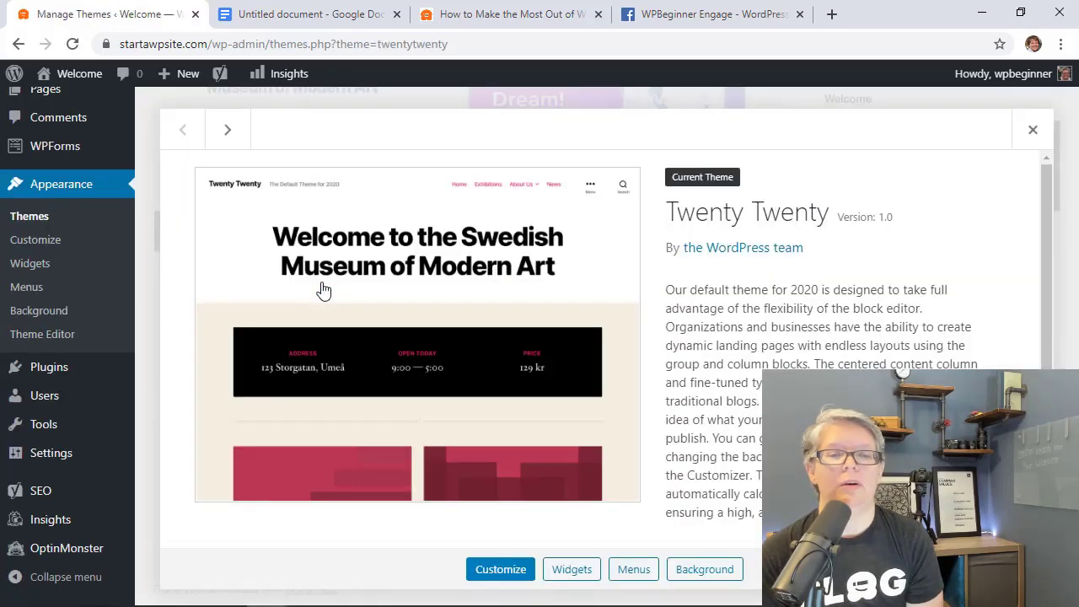
scroll(655, 338, down, 2)
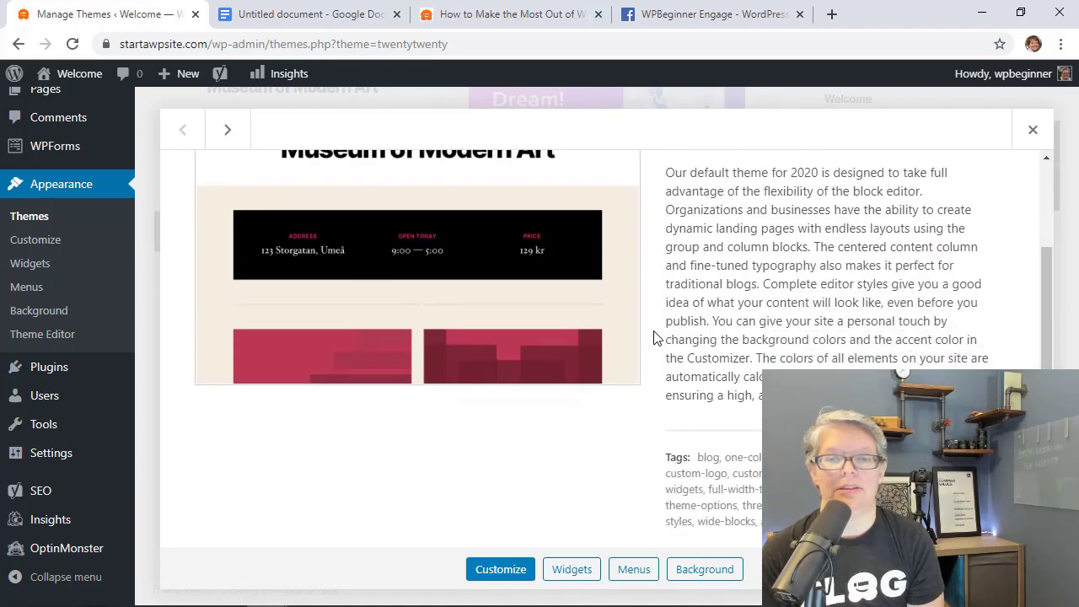
scroll(655, 337, up, 2)
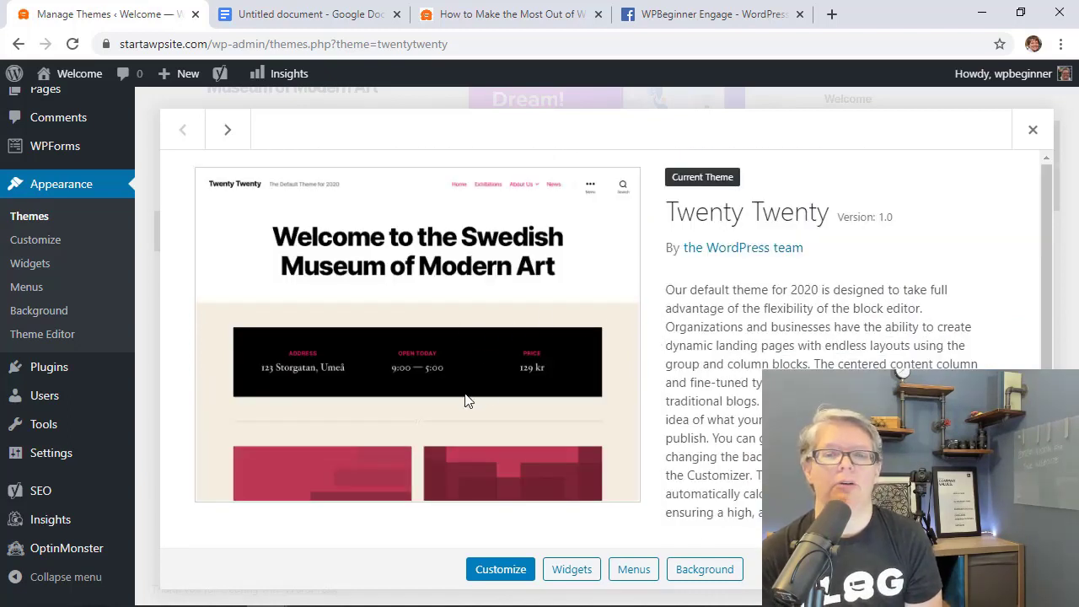
click(1034, 131)
scroll(492, 355, up, 2)
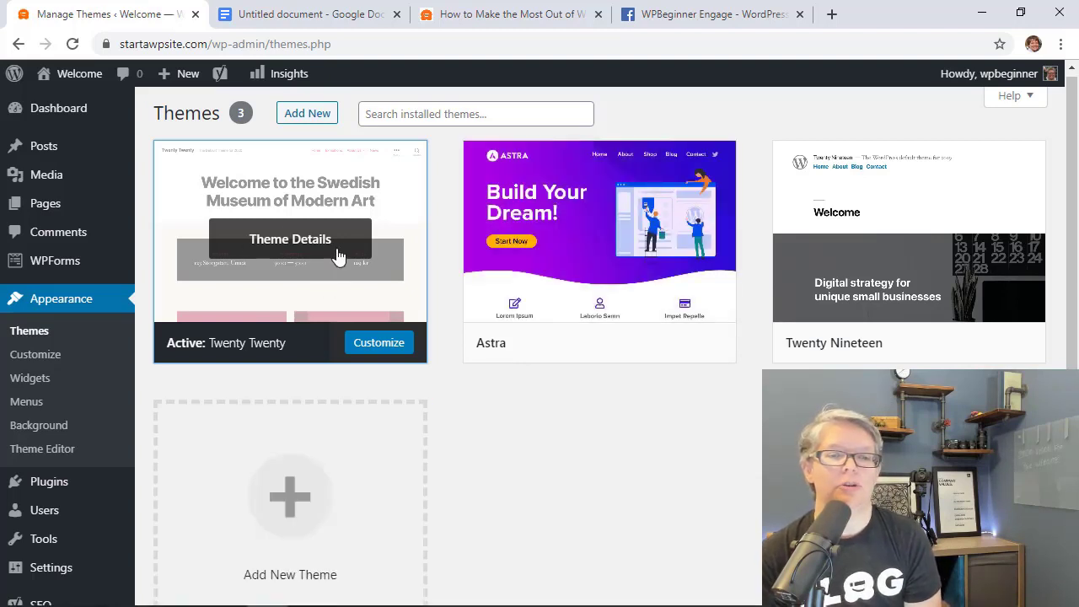
Create a new post titled "New Post".
mouse_move(33, 145)
click(160, 148)
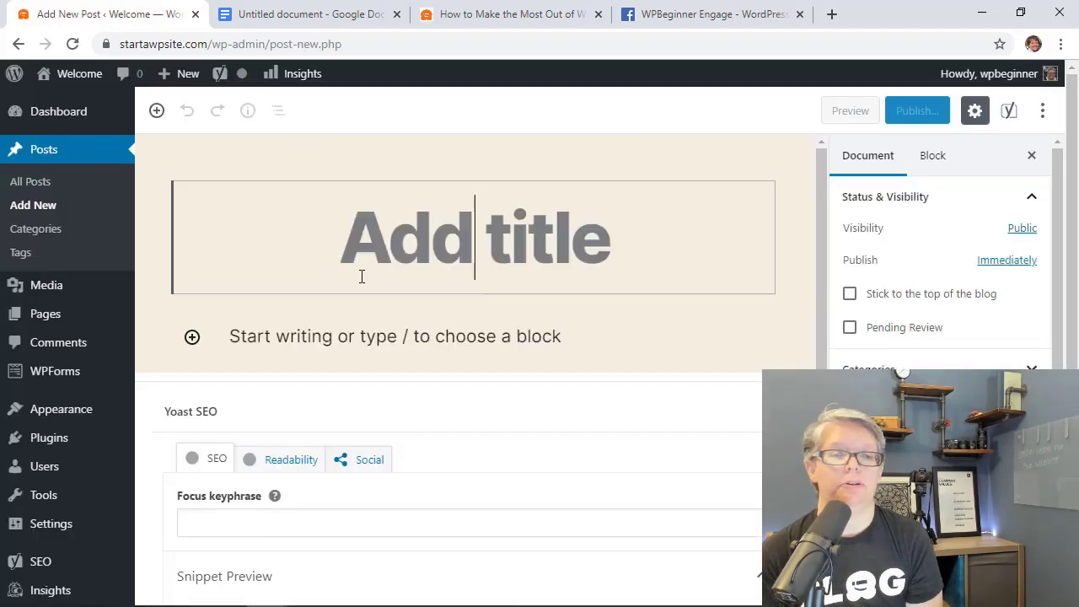
text(New Post)
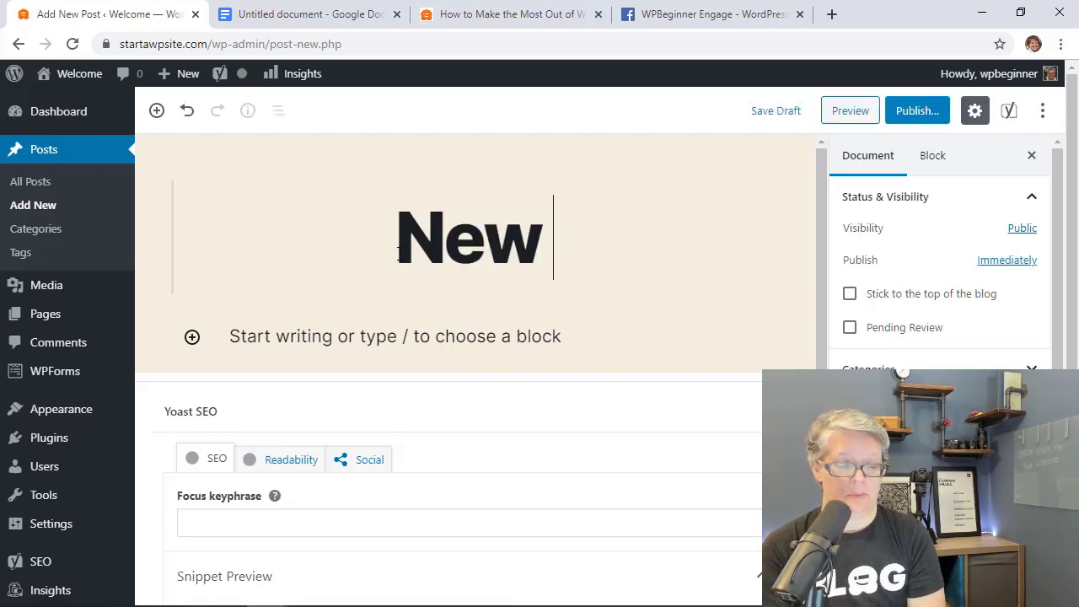
click(192, 337)
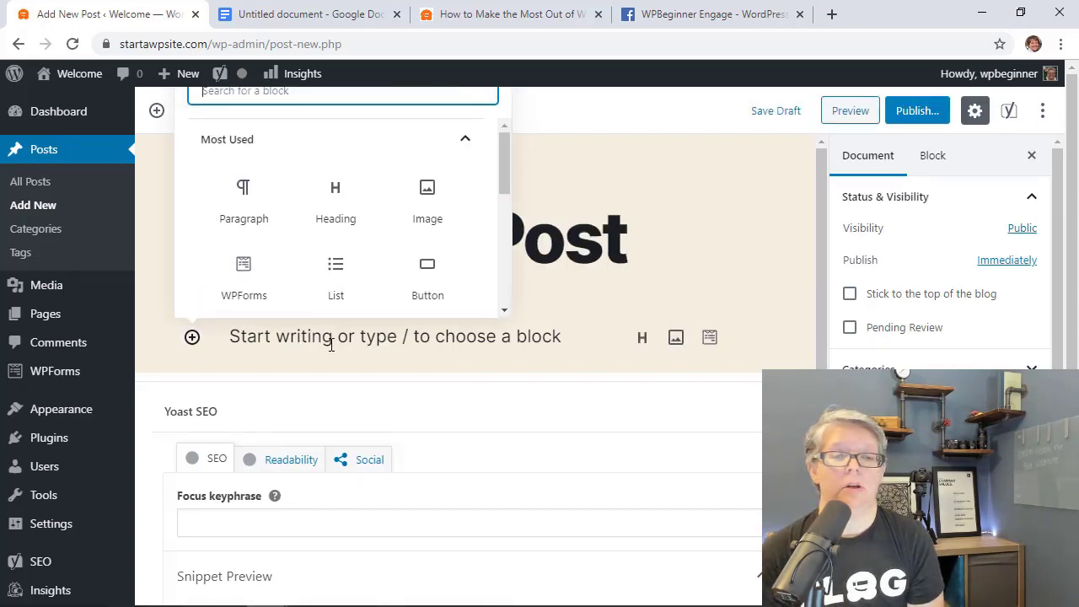
click(258, 333)
text(/g)
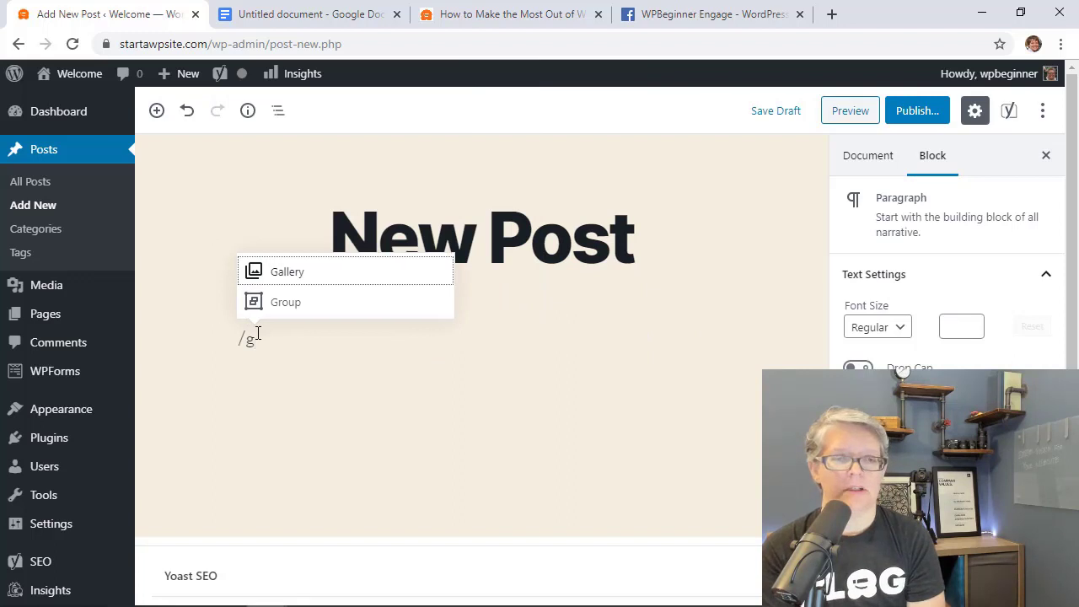
key(BackSpace)
key(BackSpace)
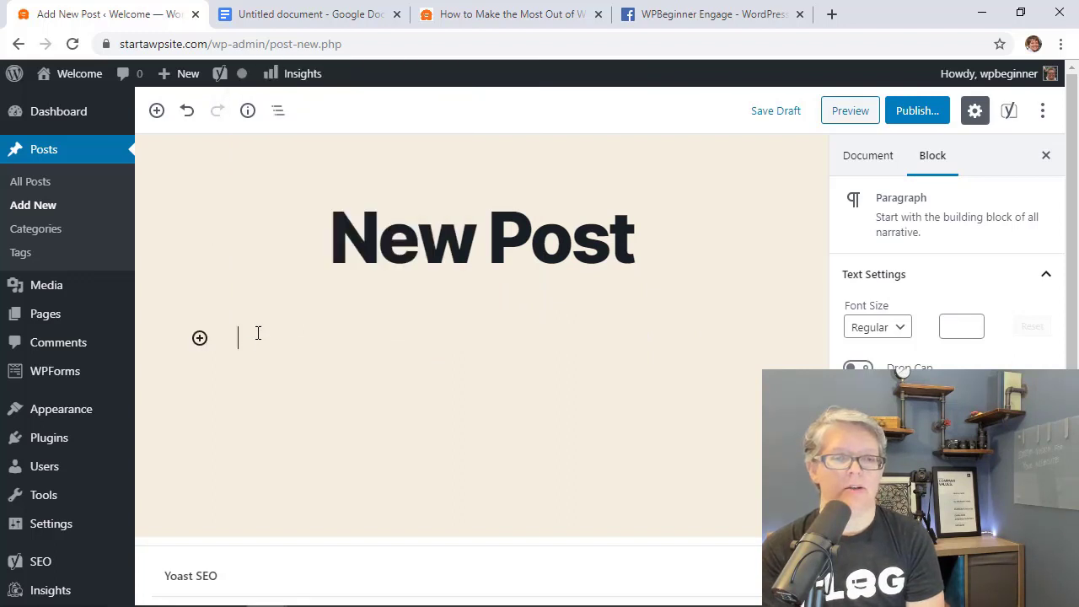
Find the Group block and add it to the post body below the title.
click(200, 339)
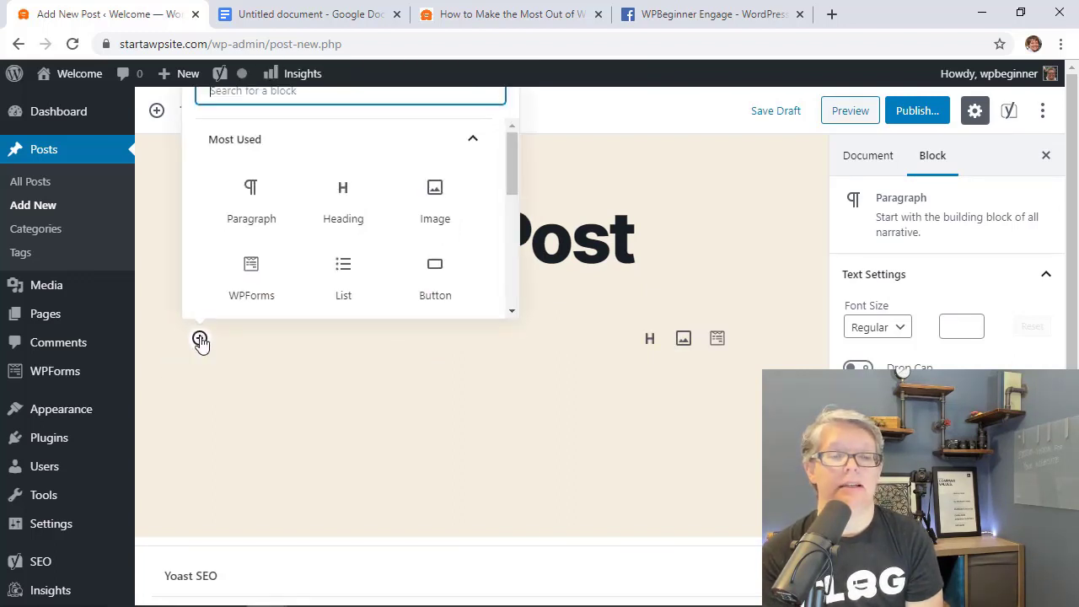
text(gr)
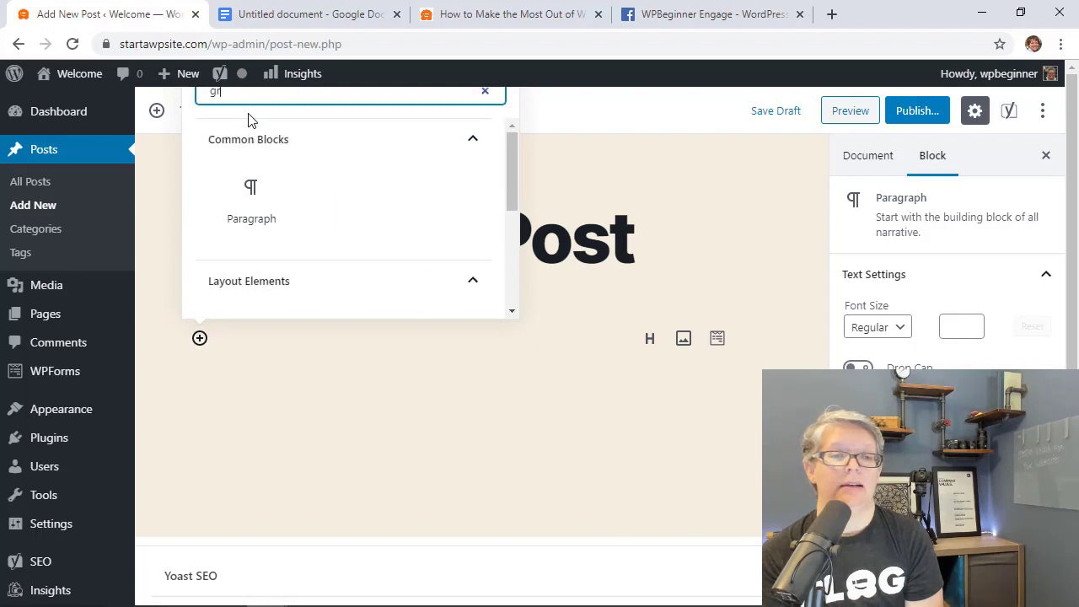
text(ou)
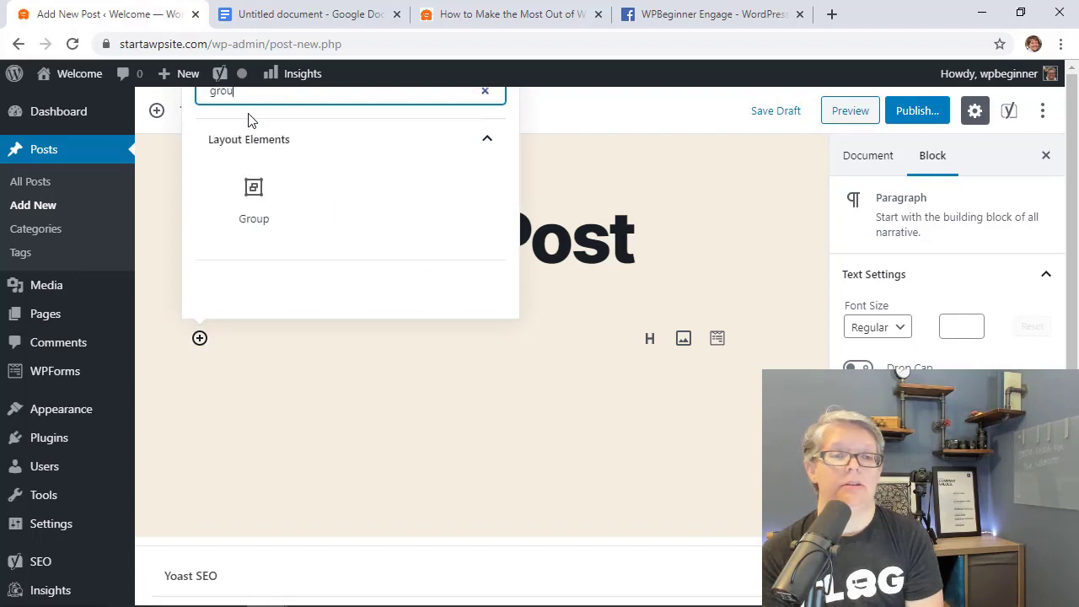
click(243, 202)
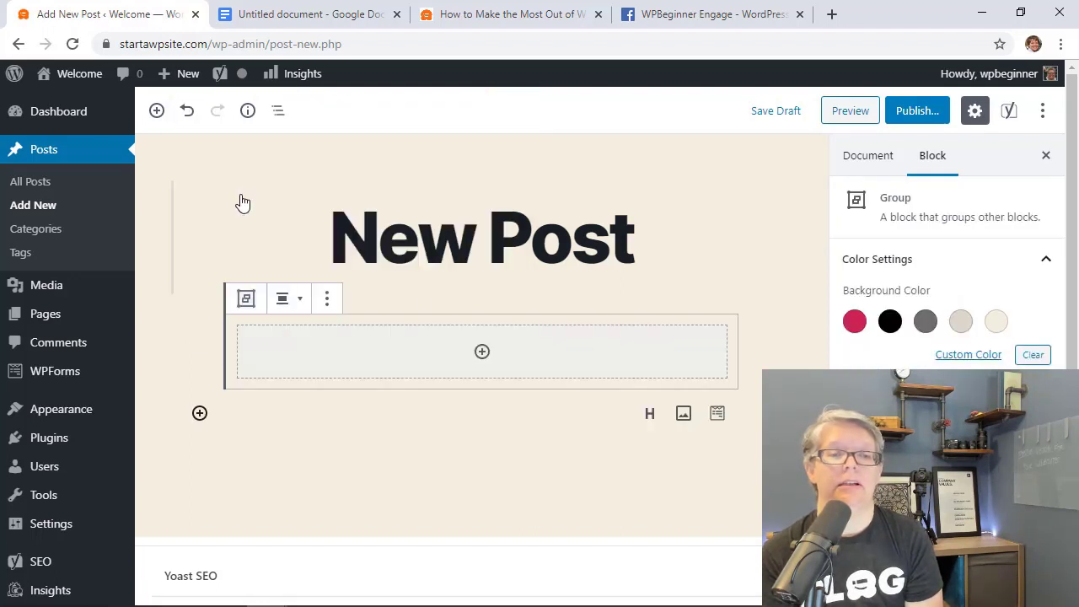
Add a heading block inside the group with the text "New Blog".
click(481, 353)
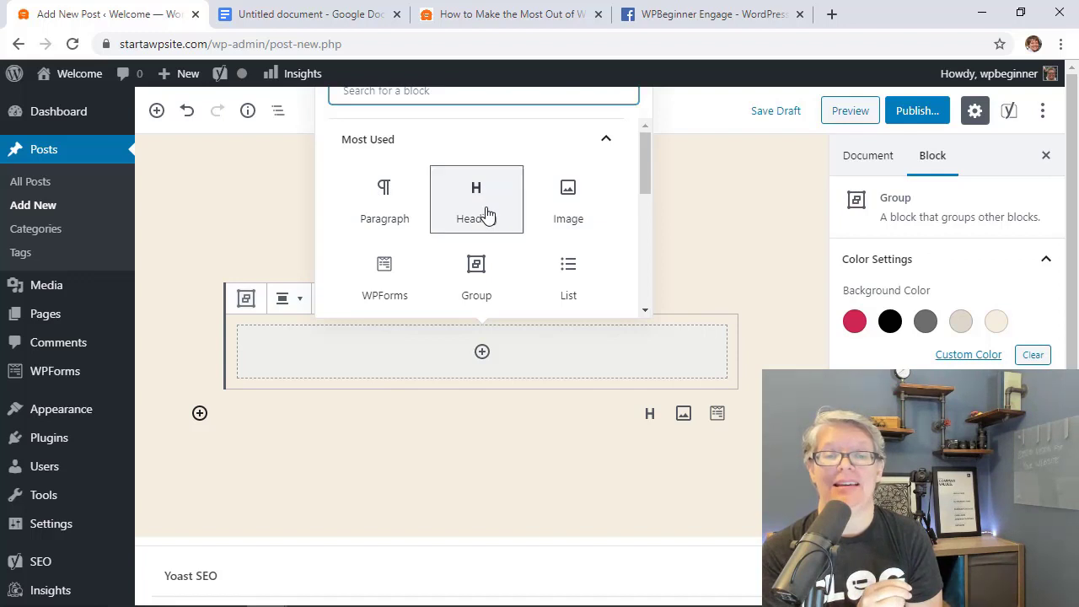
click(486, 213)
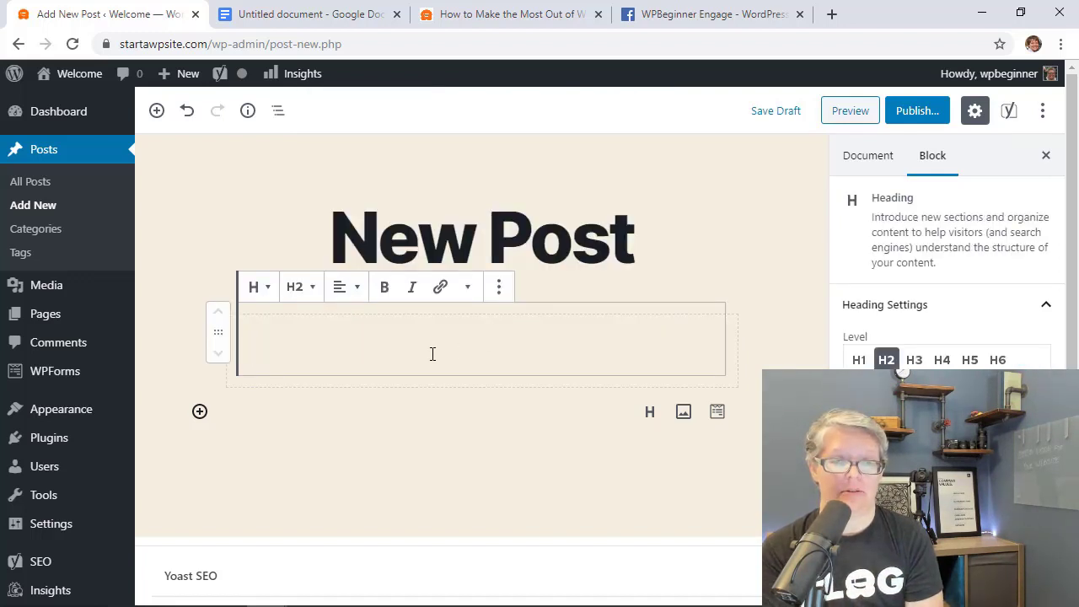
text(New Blog)
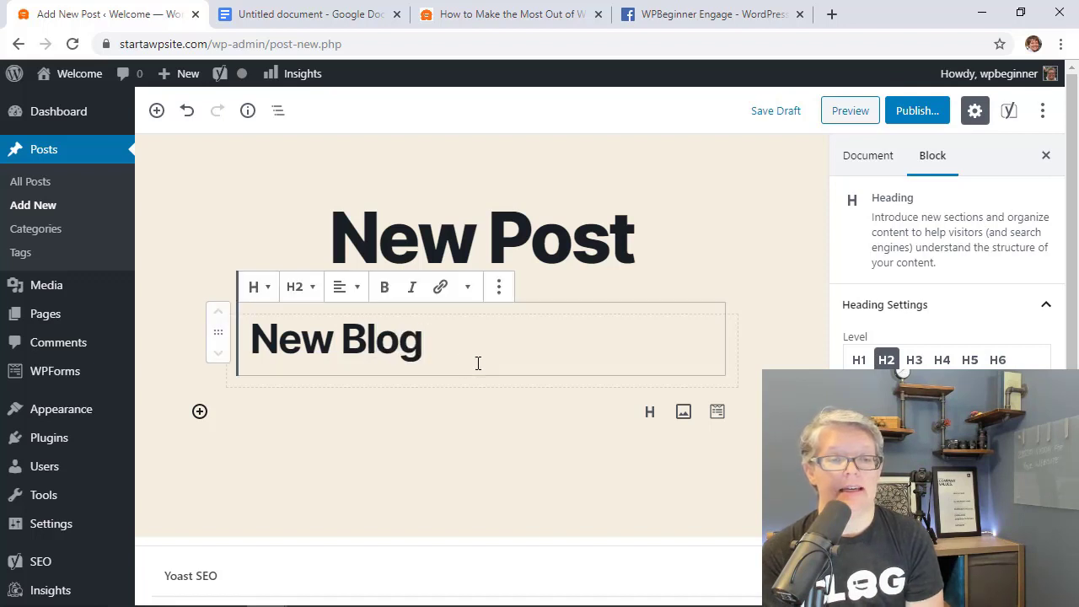
Add a paragraph block below the "New Blog" heading with the text "type something".
click(156, 111)
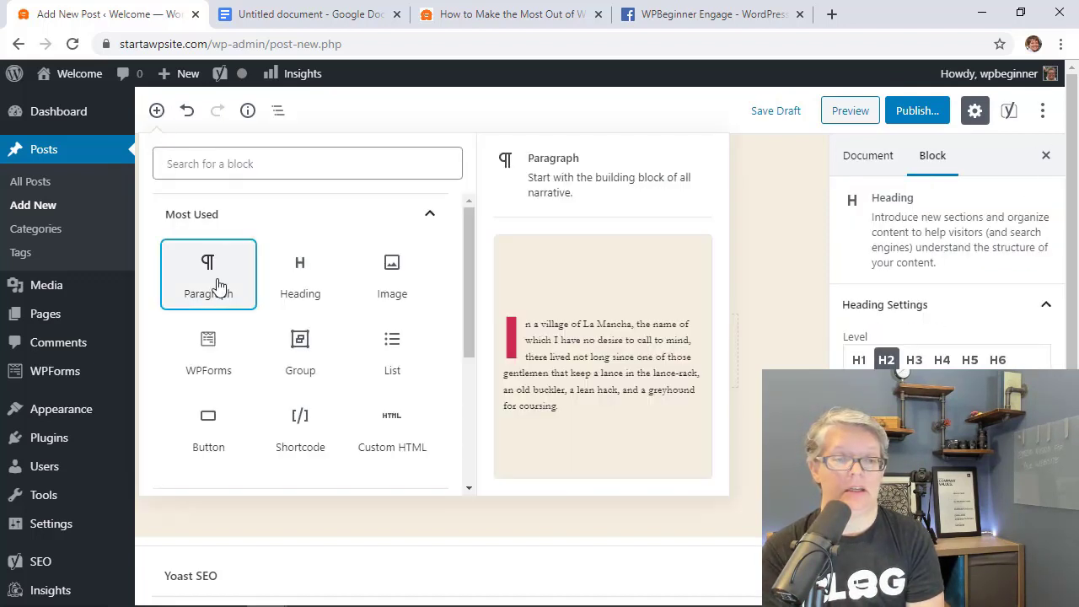
click(217, 284)
text(type something)
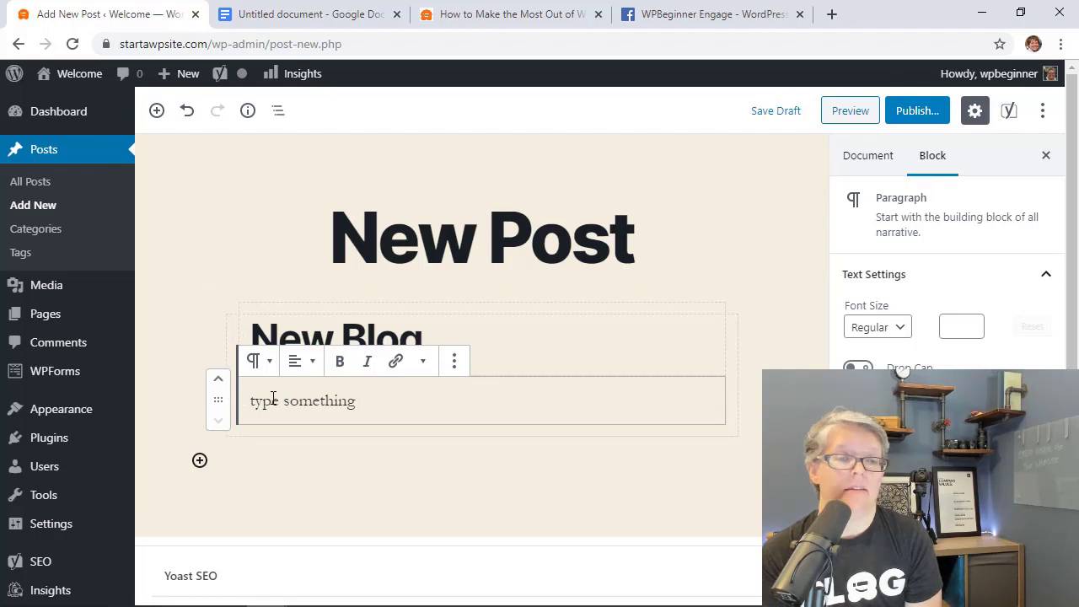
Insert an empty block after the "type something" paragraph inside the group.
click(324, 337)
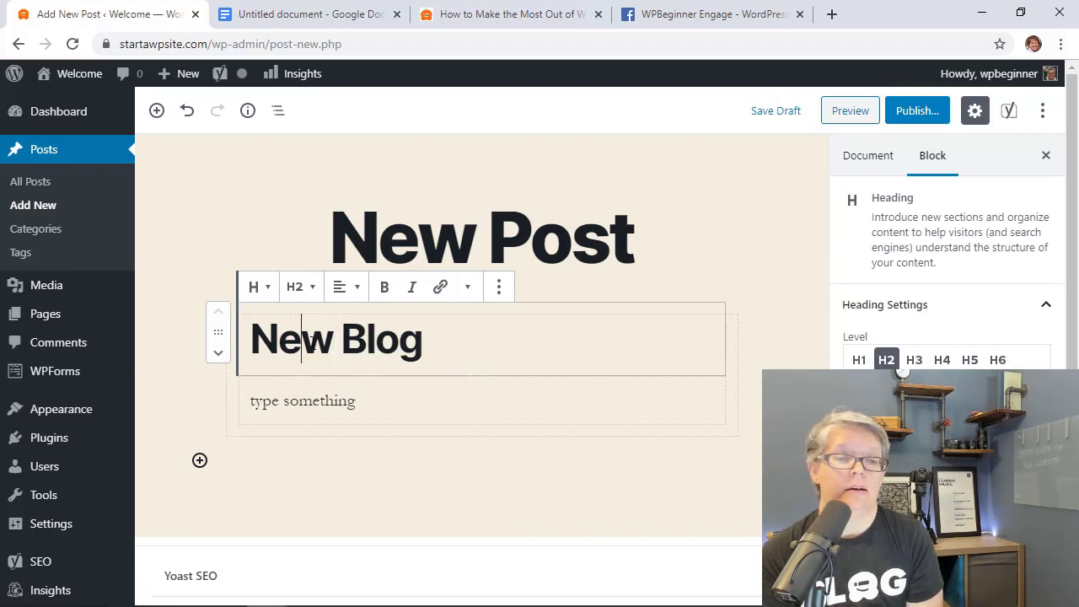
click(343, 401)
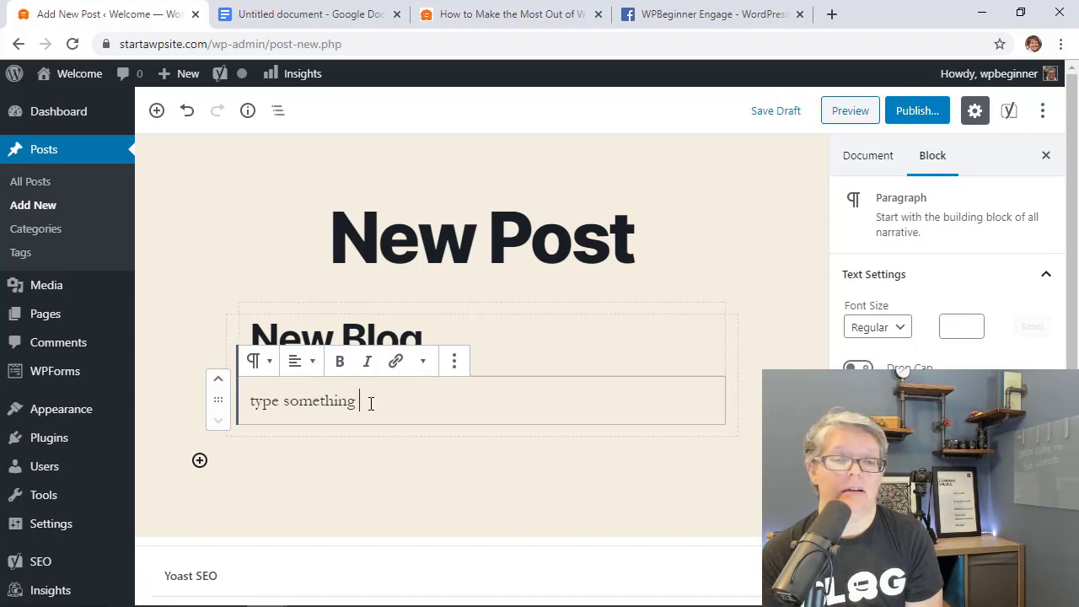
click(453, 363)
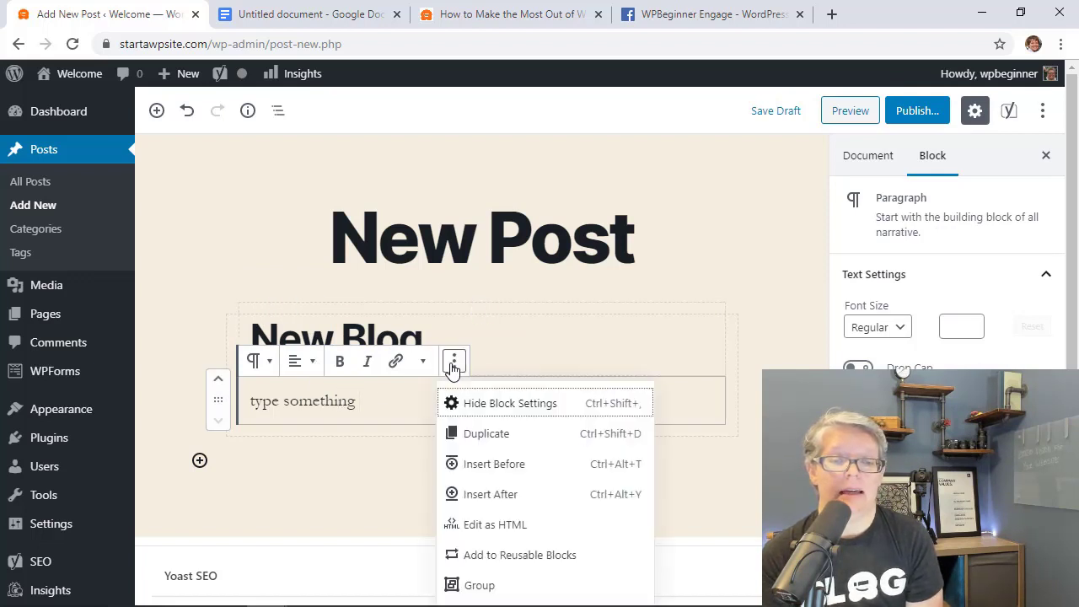
click(478, 495)
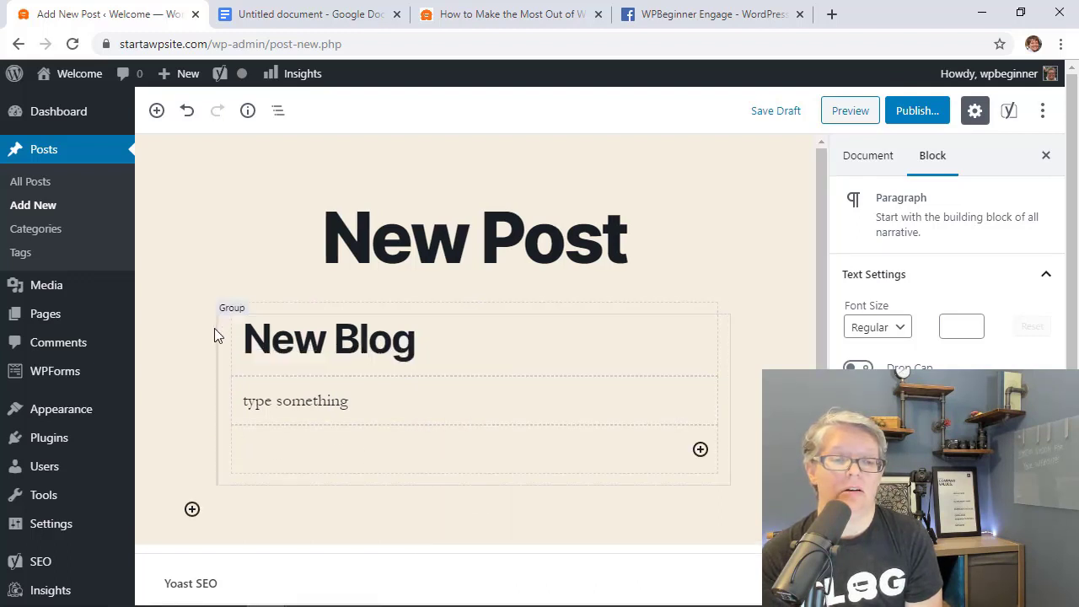
Add an Image block at the end of the group using the media library's lake and rocky cliff photo, and open the group's options.
click(701, 450)
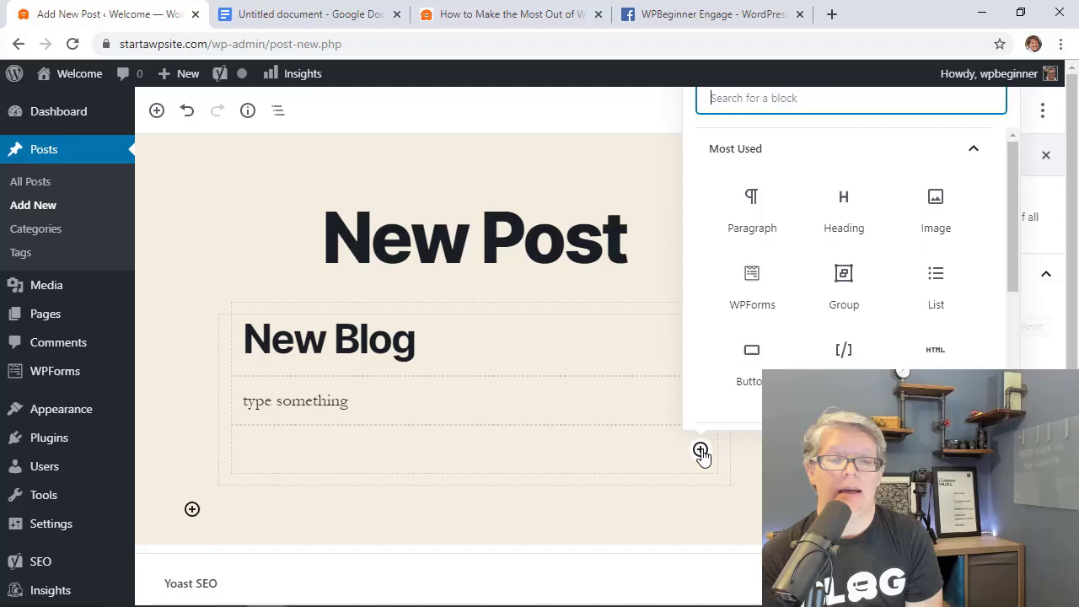
click(954, 219)
click(489, 543)
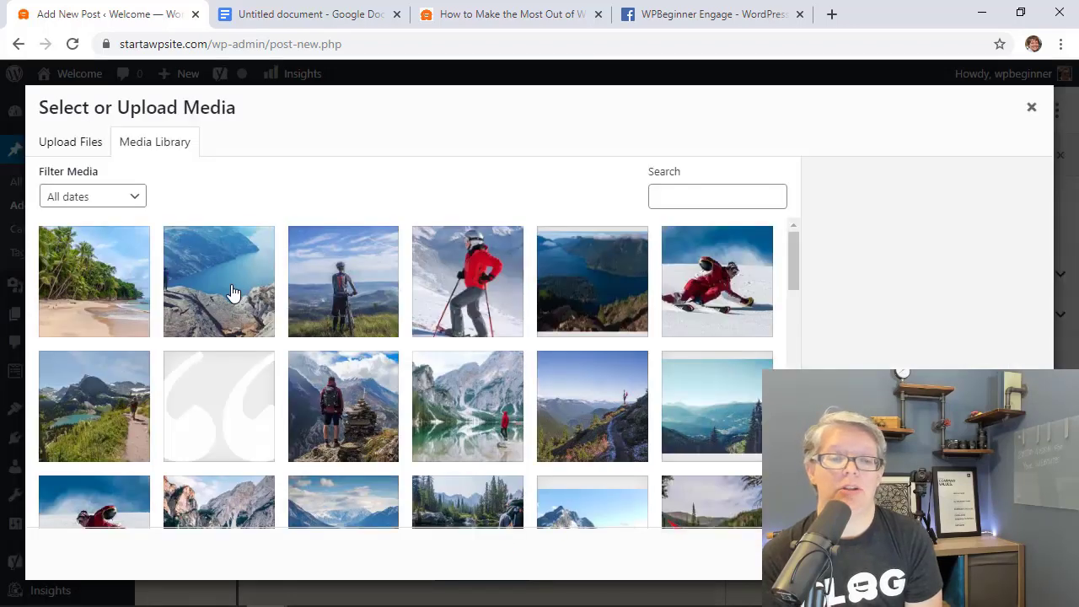
double_click(229, 287)
scroll(640, 368, down, 1)
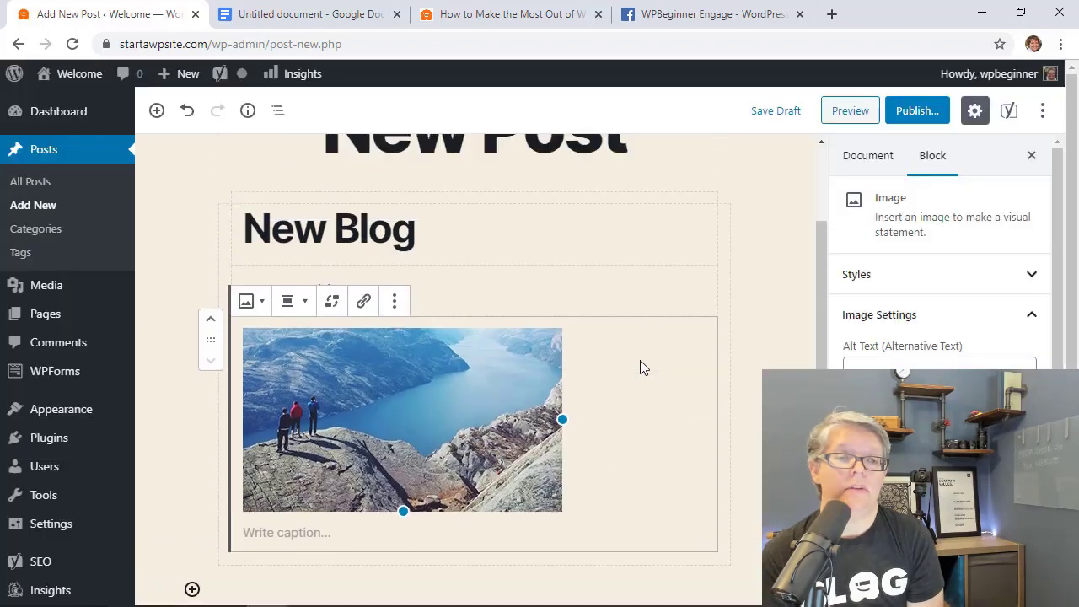
click(220, 253)
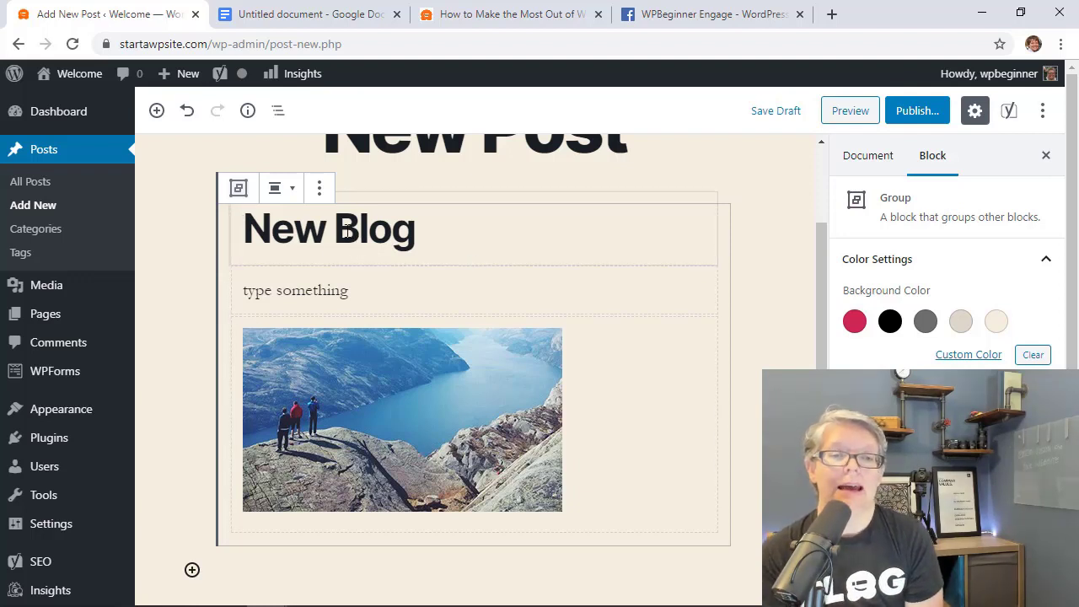
click(319, 189)
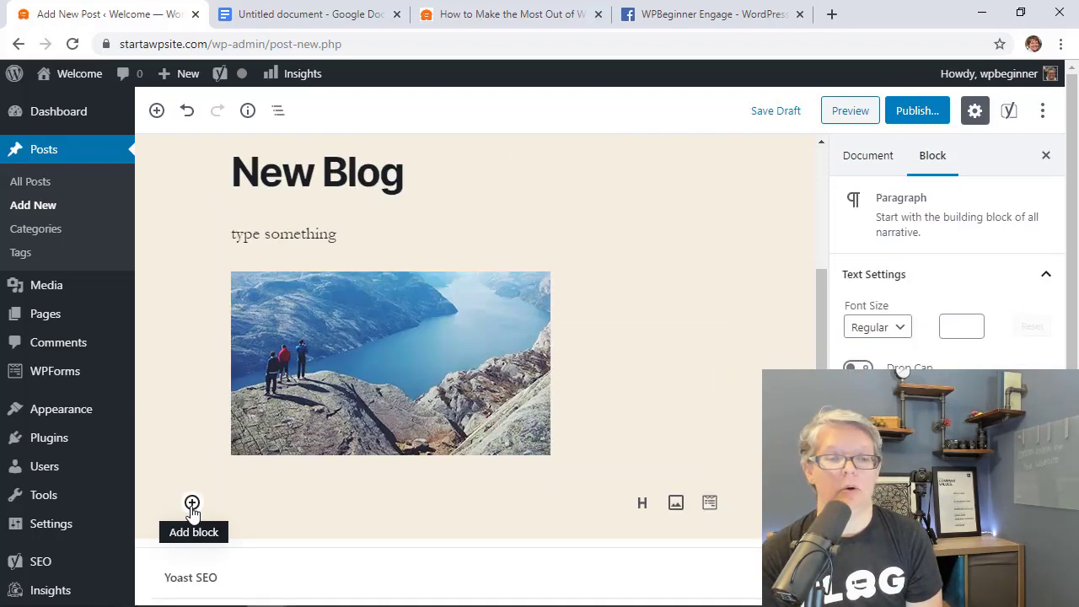
Find the Columns block and add it below the group with the three-column layout that has a wide center column.
click(192, 503)
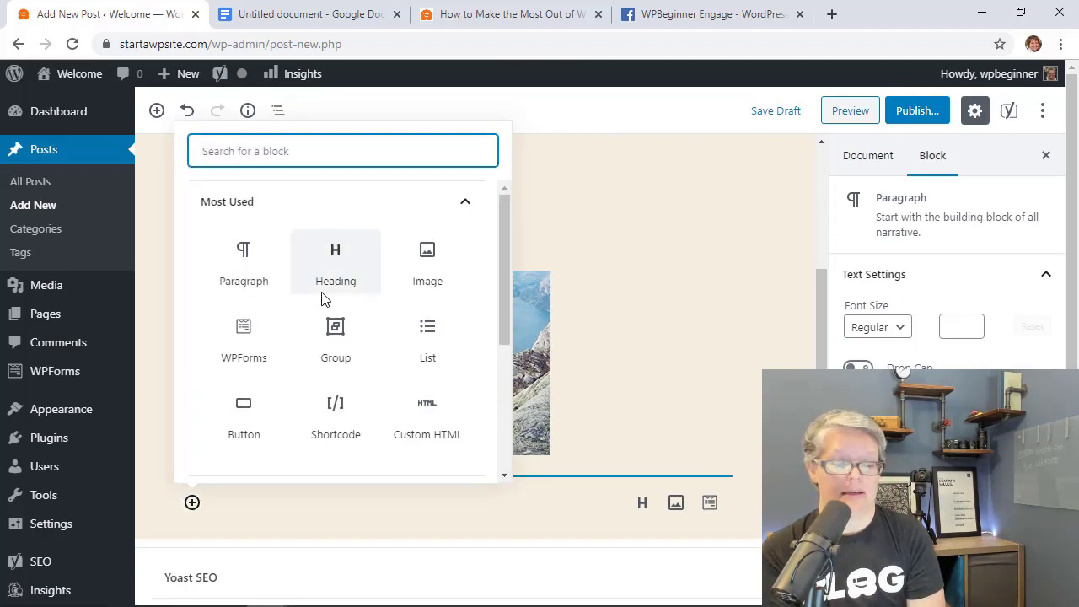
text(colu)
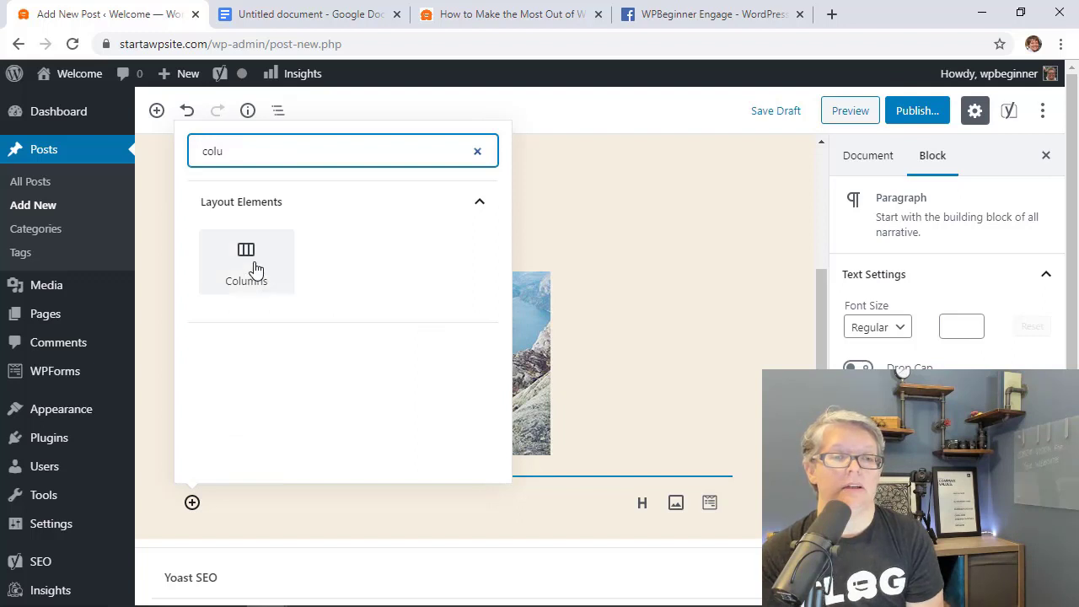
click(257, 270)
scroll(690, 393, down, 2)
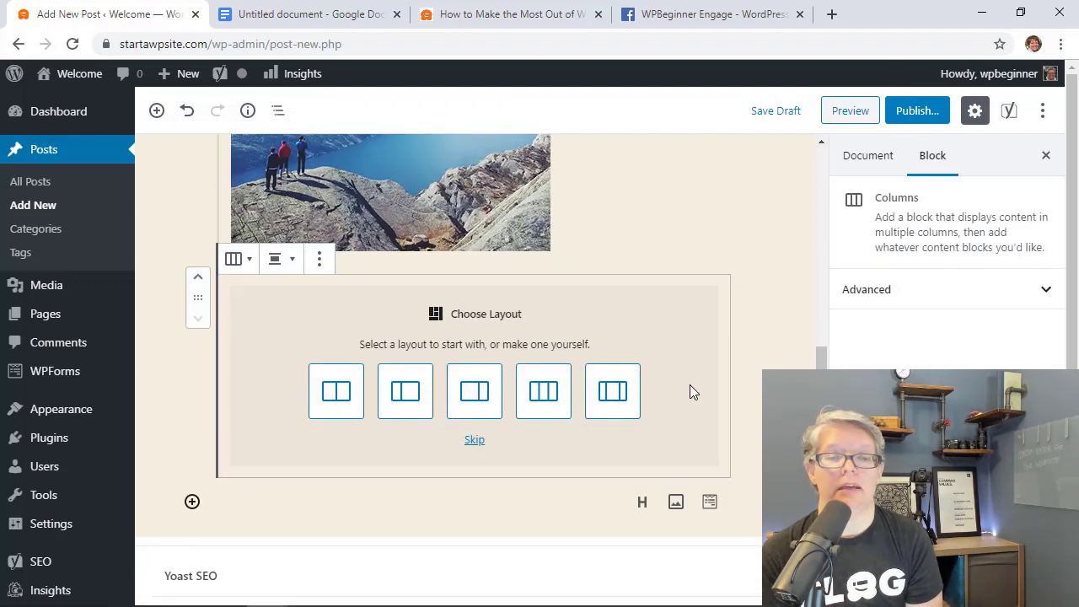
click(609, 403)
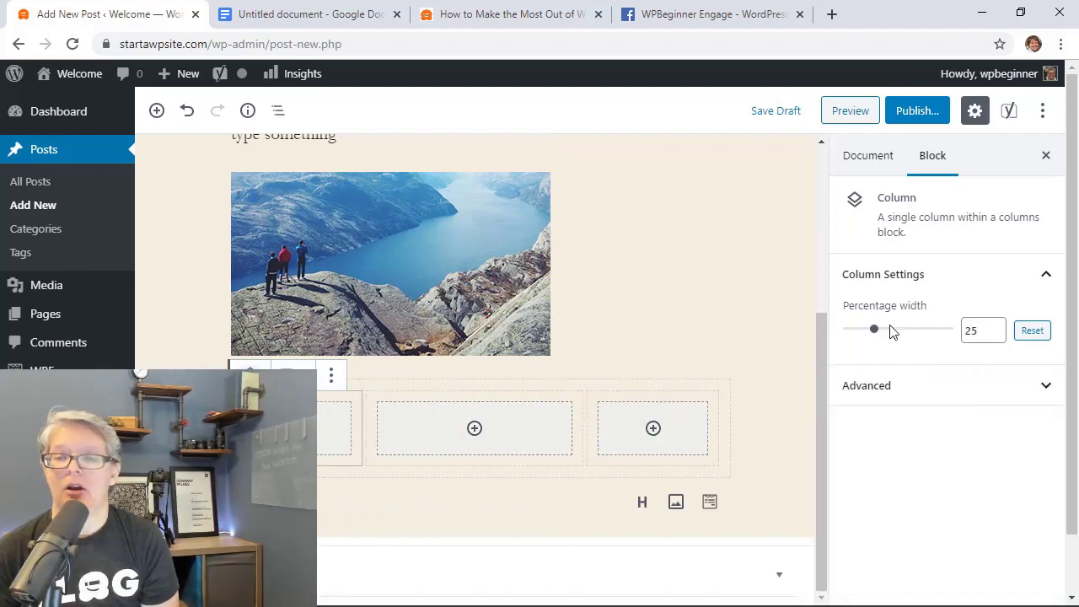
Reset the third column's percentage width and set it to 70.
click(679, 434)
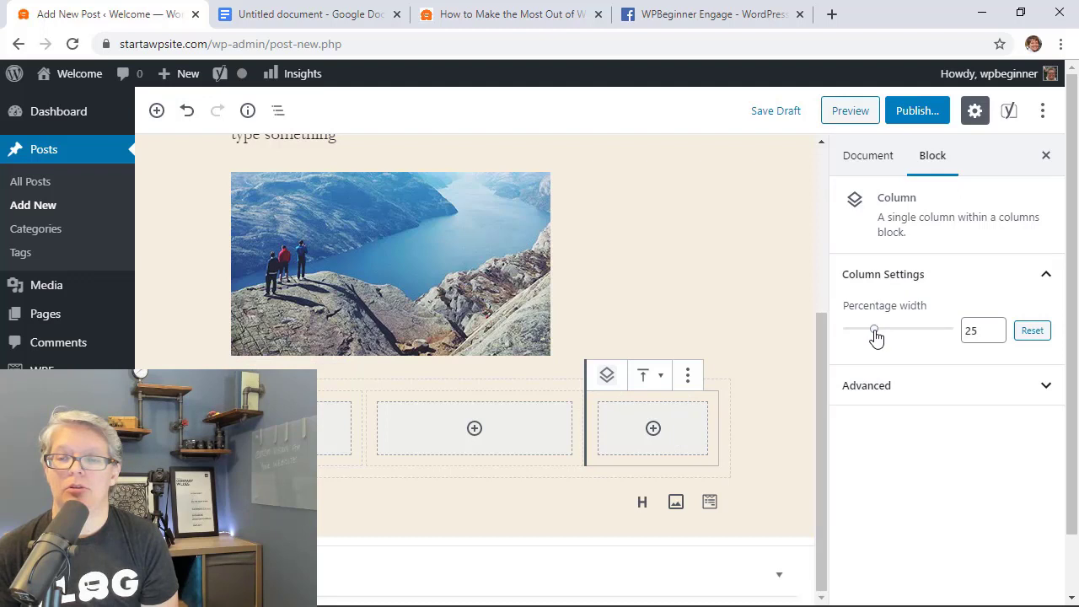
mouse_move(874, 332)
mouse_down()
mouse_move(913, 336)
mouse_move(865, 340)
mouse_move(893, 339)
mouse_up()
click(1034, 332)
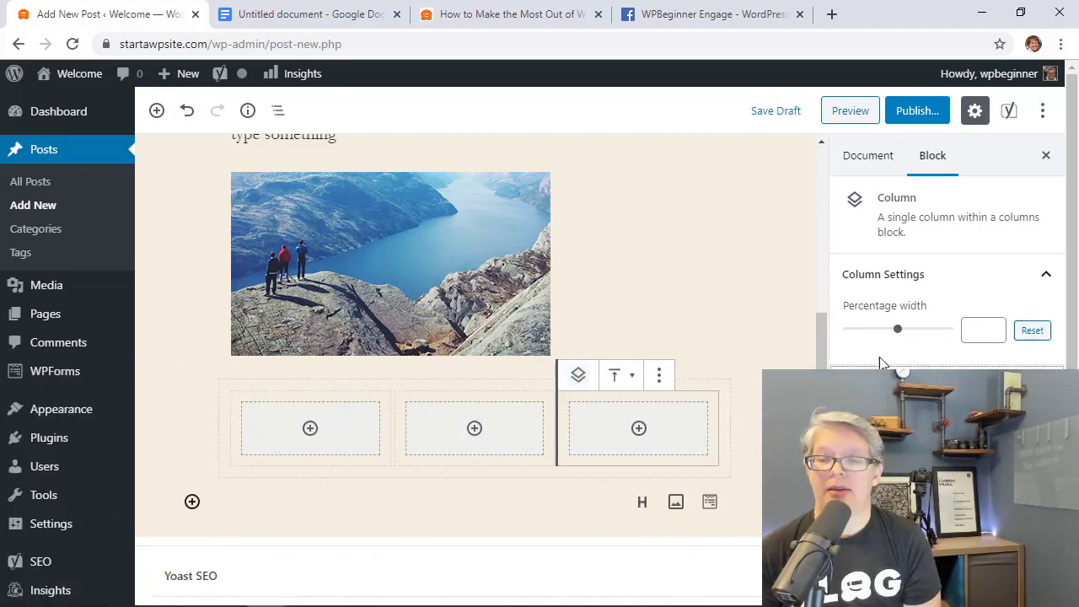
drag(899, 331, 917, 332)
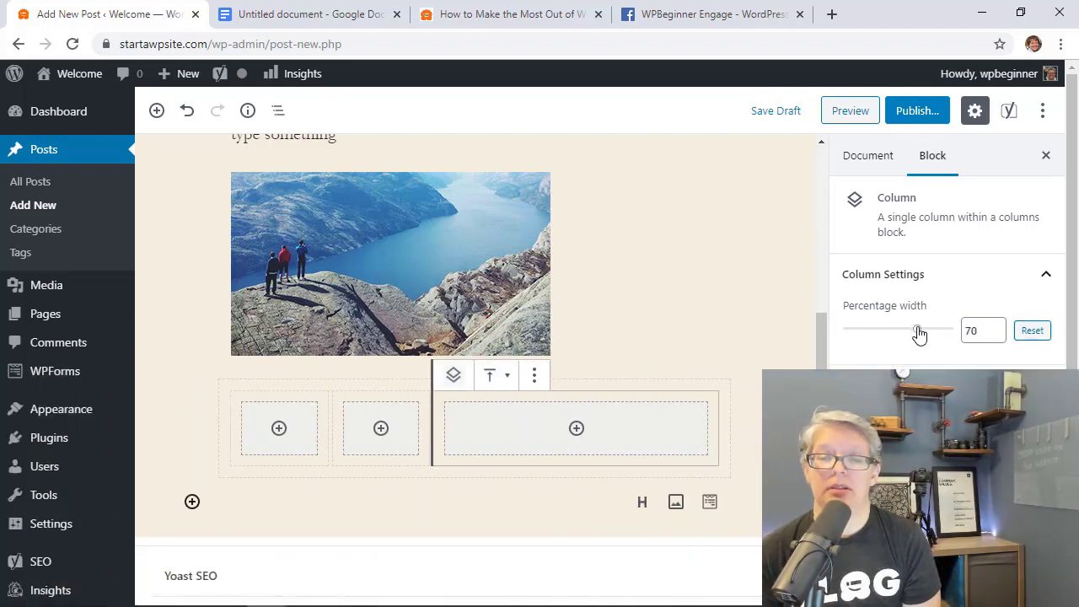
click(757, 392)
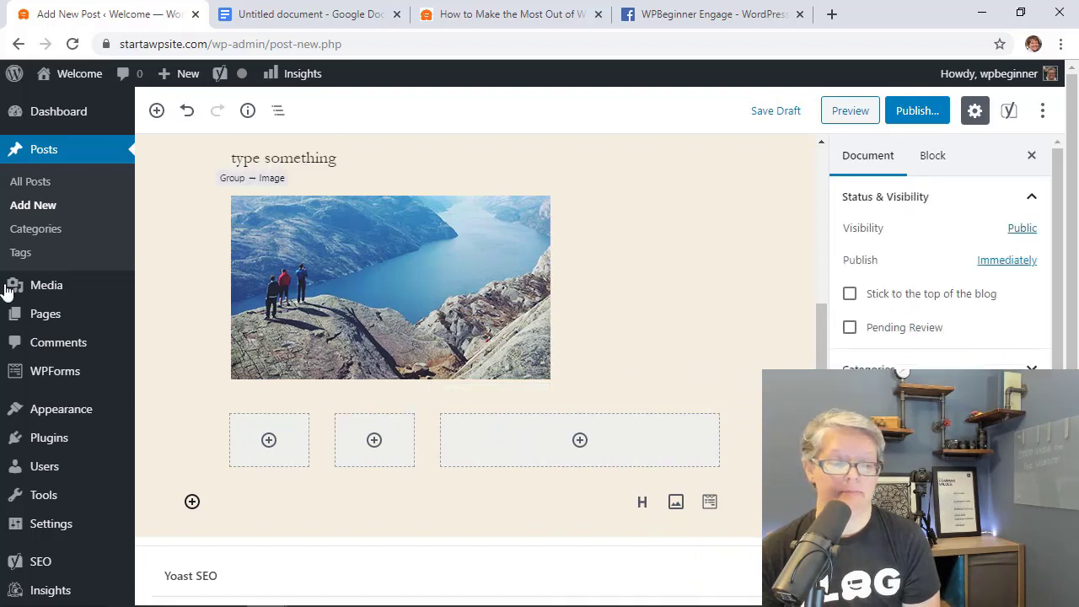
Add a Button block below the columns with the label "SUBMIT HERE".
click(192, 502)
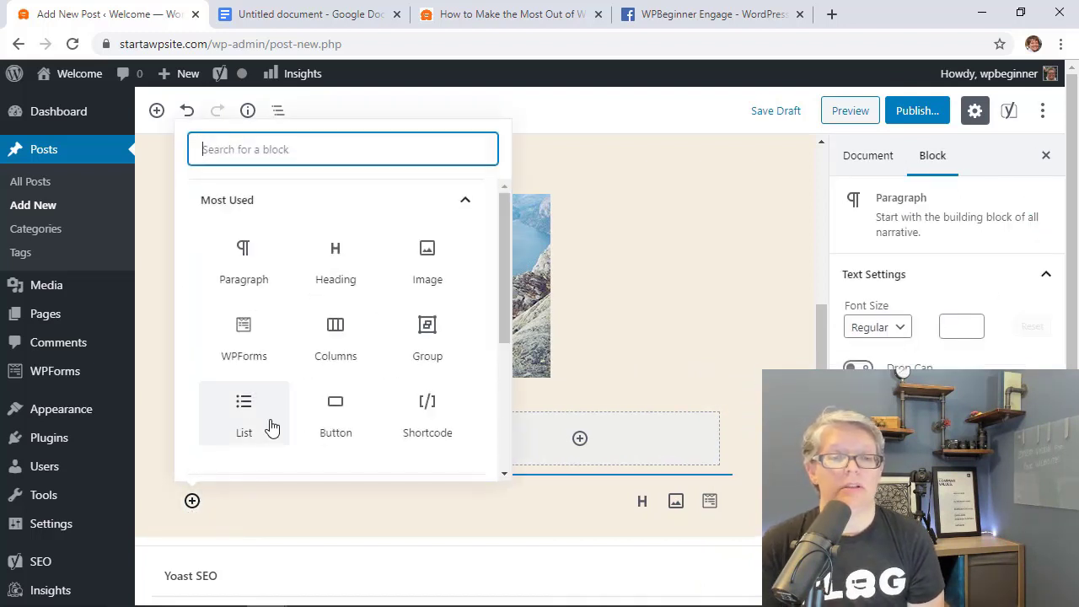
click(333, 420)
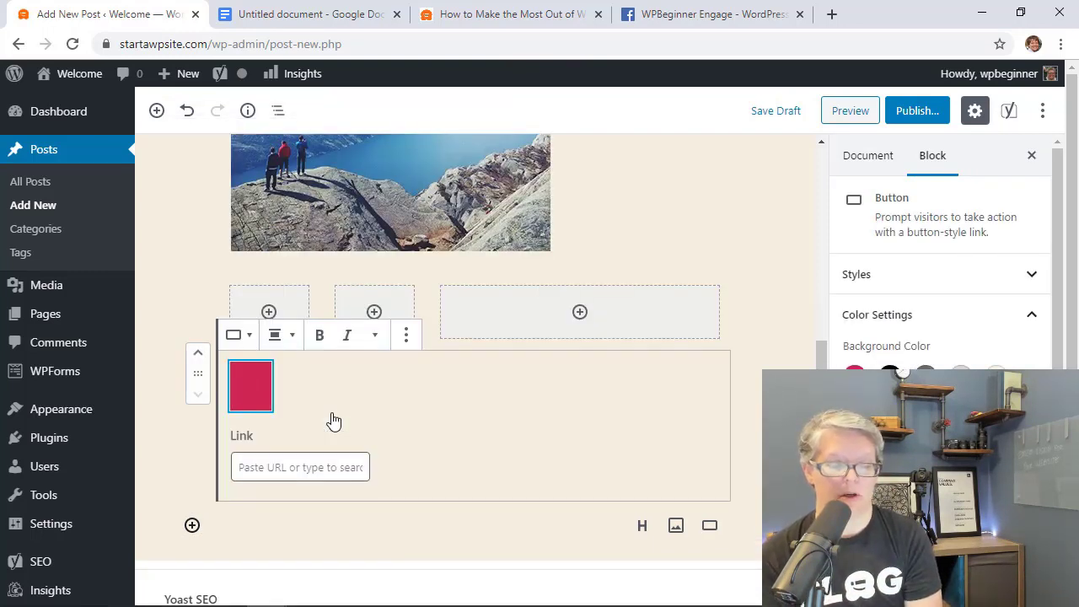
text(SUBMIT )
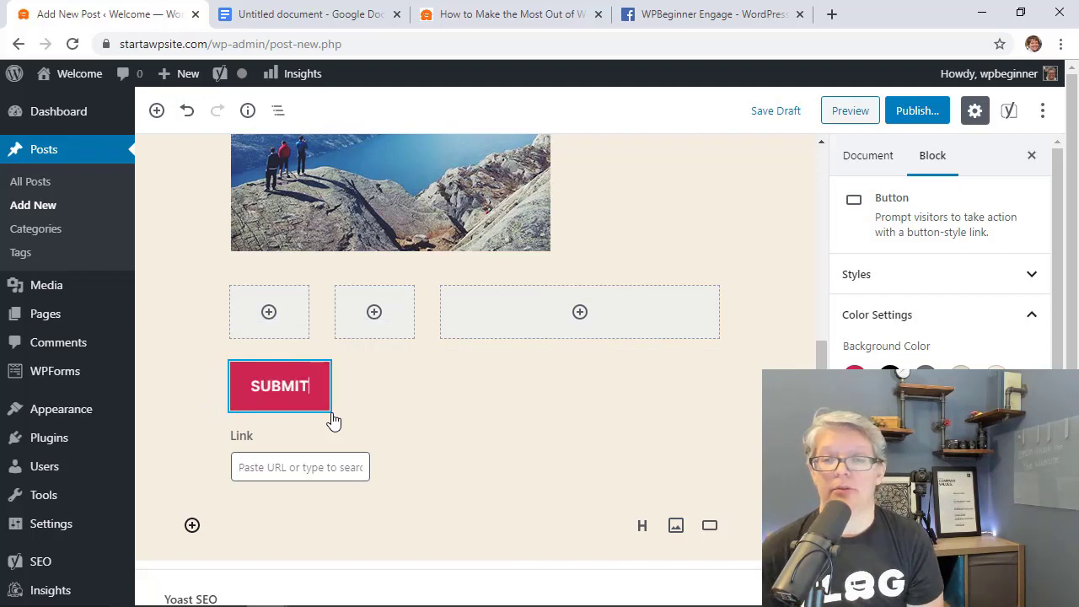
text(HERE)
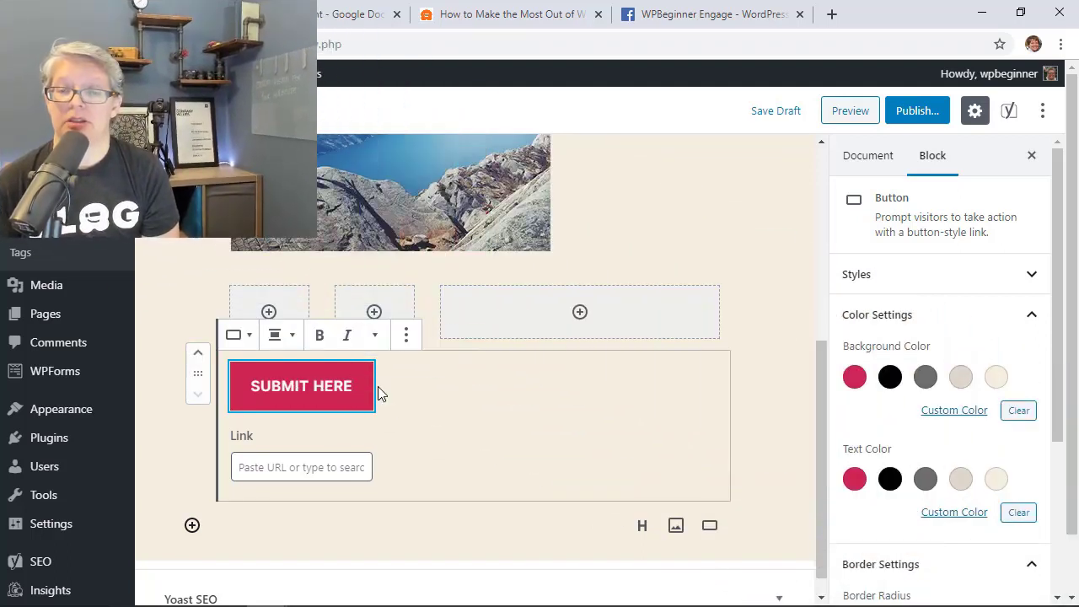
Try gray and custom #543737 background colors on the "SUBMIT HERE" button, and clear the background color.
click(924, 377)
click(948, 411)
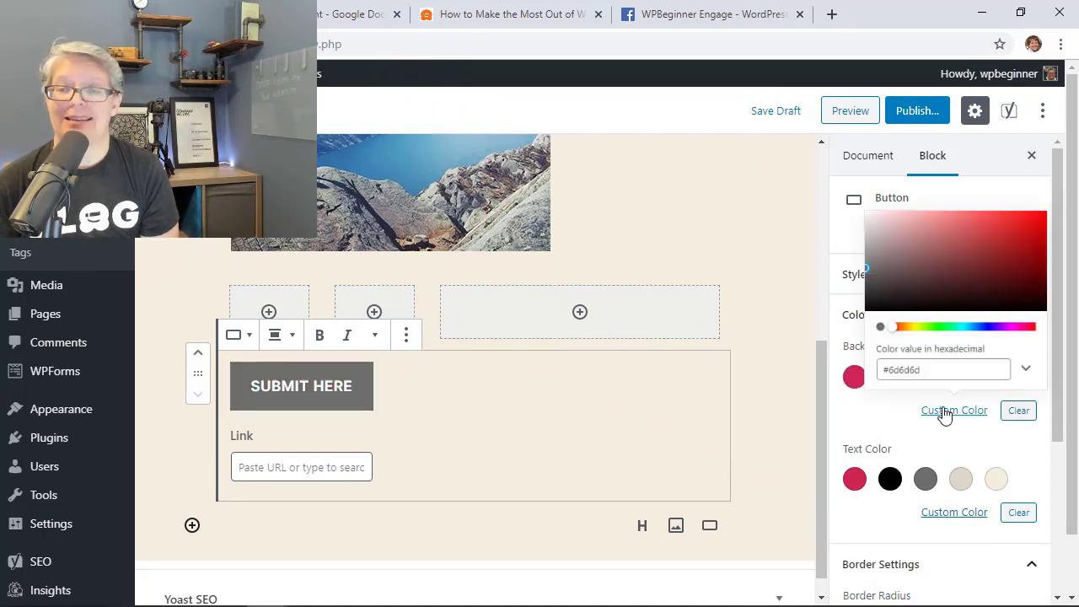
click(922, 260)
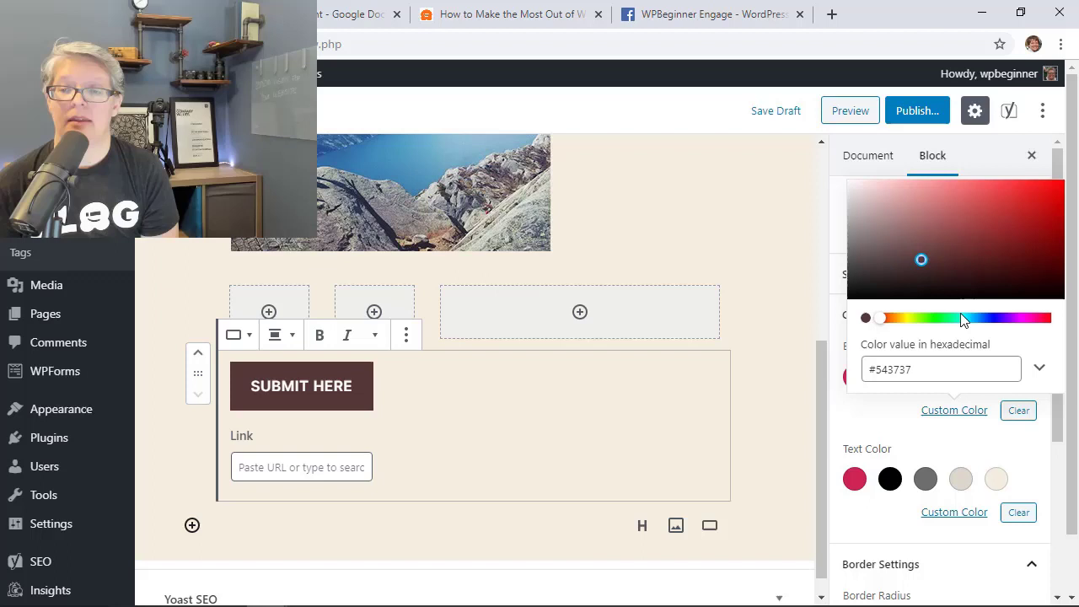
click(1020, 413)
Try the Outline style on the "SUBMIT HERE" button and return it to Fill.
click(919, 281)
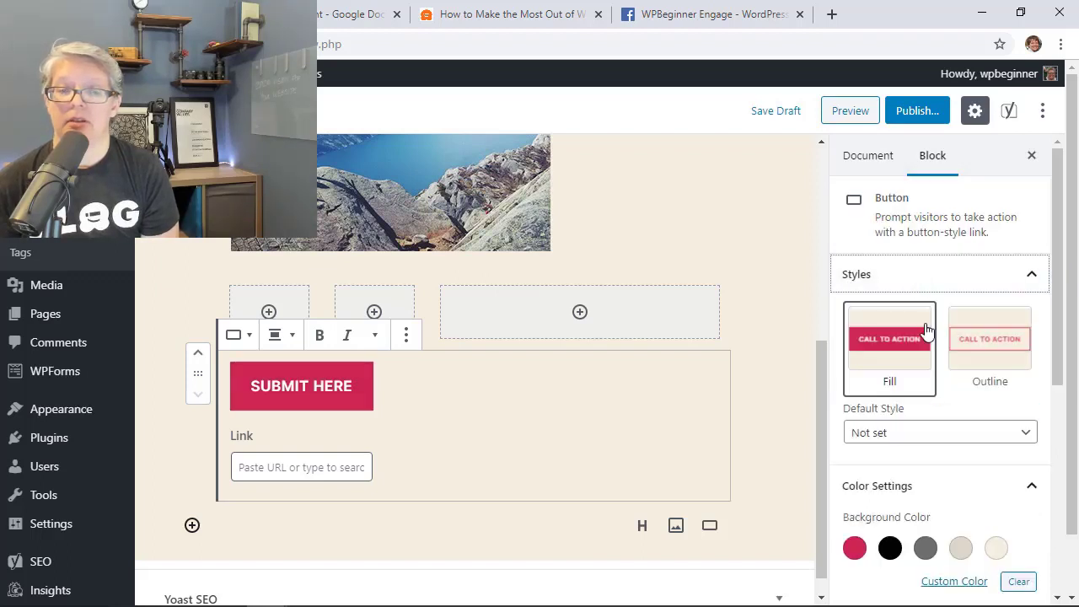
click(983, 366)
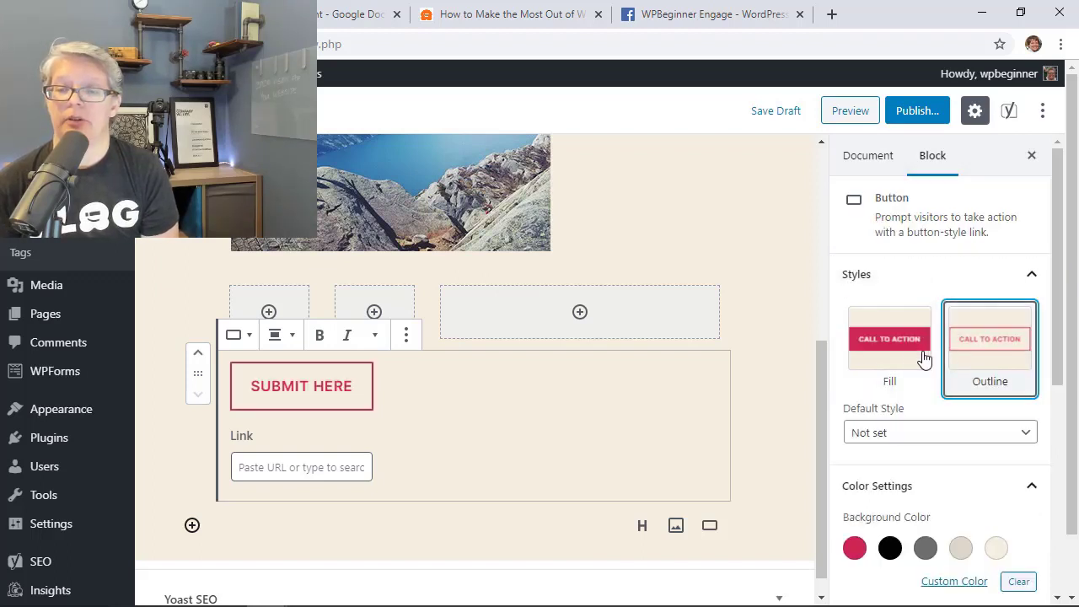
click(896, 354)
Set the button's border radius to 10 and turn on opening its link in a new tab.
scroll(892, 381, down, 2)
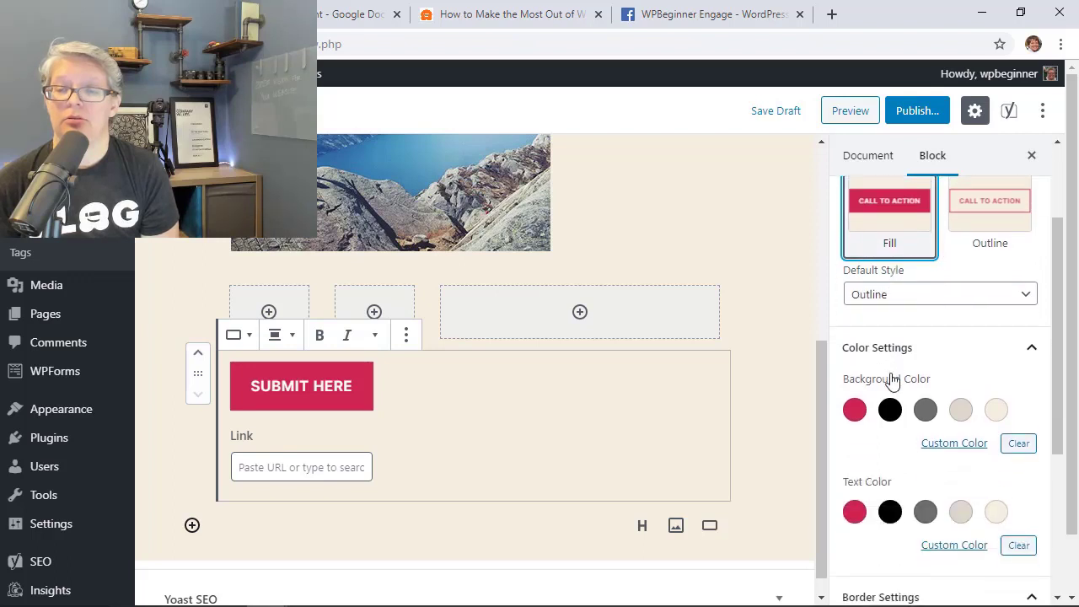
scroll(892, 382, down, 3)
scroll(895, 440, down, 2)
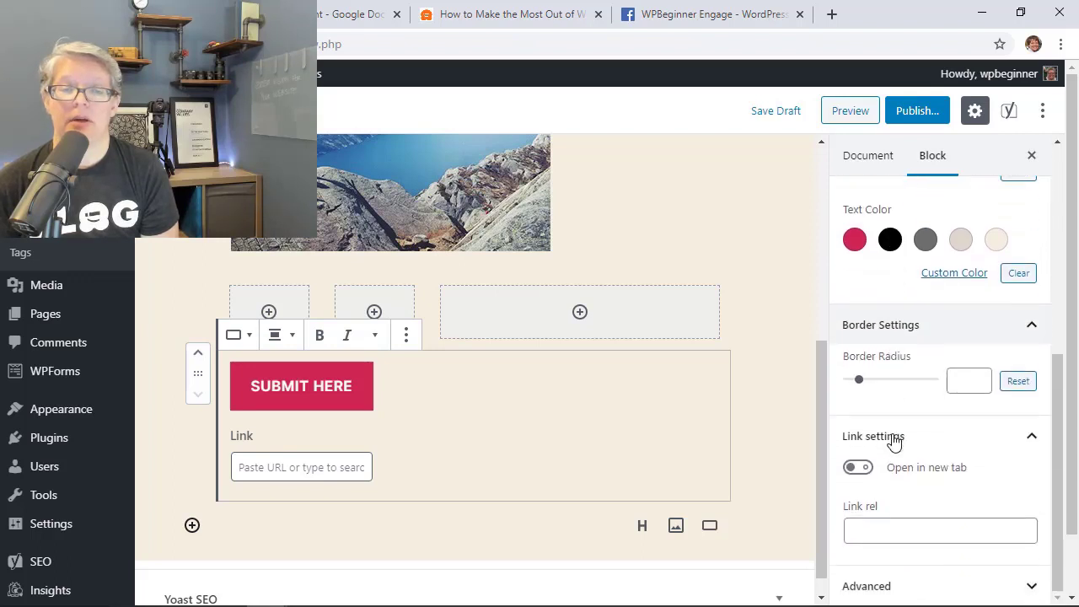
mouse_move(858, 385)
mouse_down()
mouse_move(936, 382)
mouse_move(843, 383)
mouse_move(869, 391)
mouse_up()
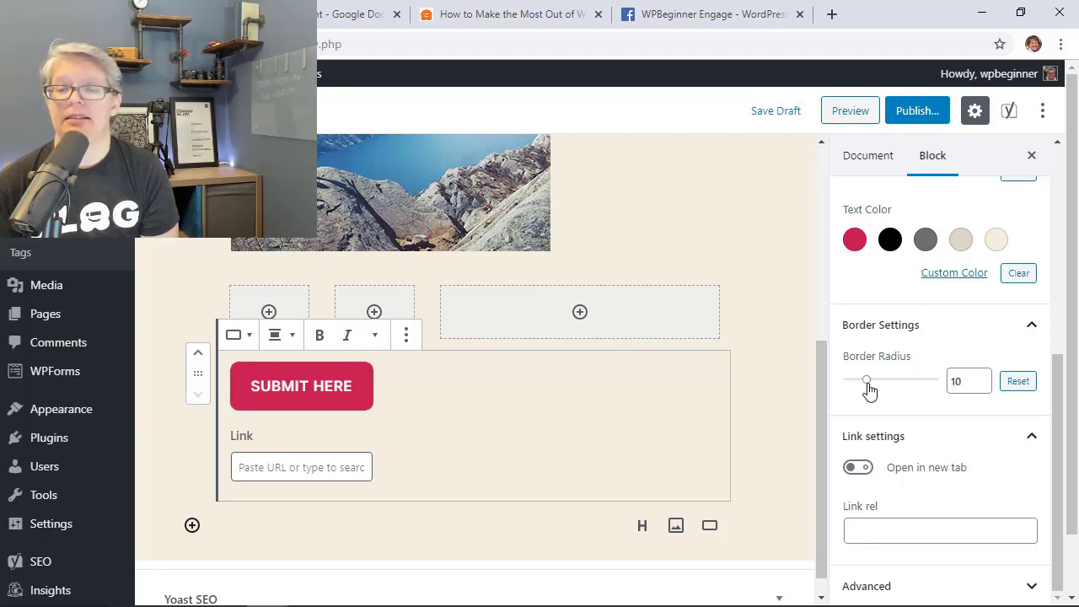
scroll(921, 434, down, 2)
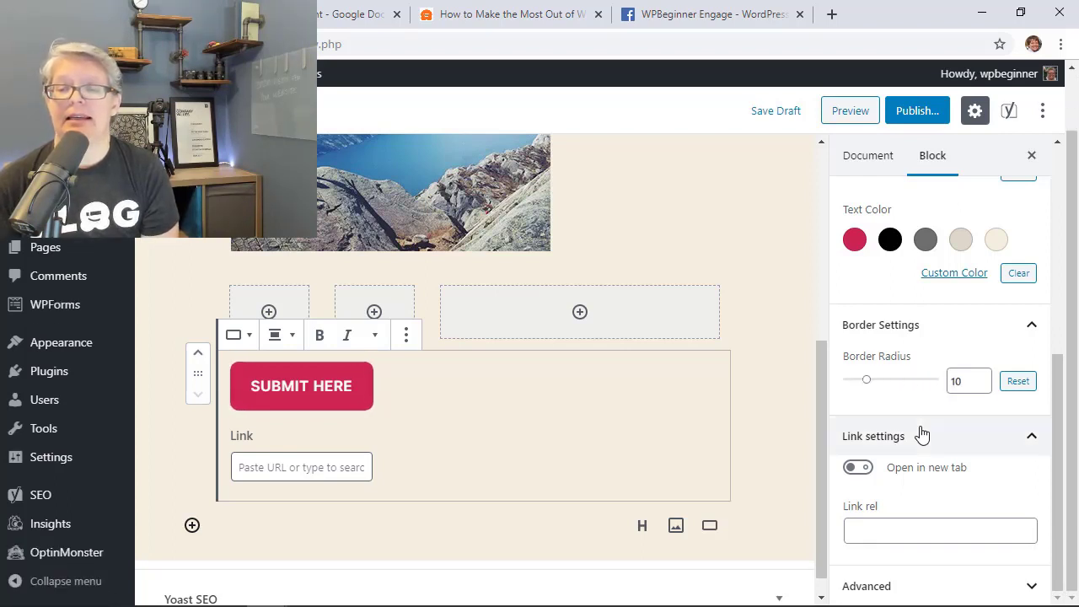
click(859, 469)
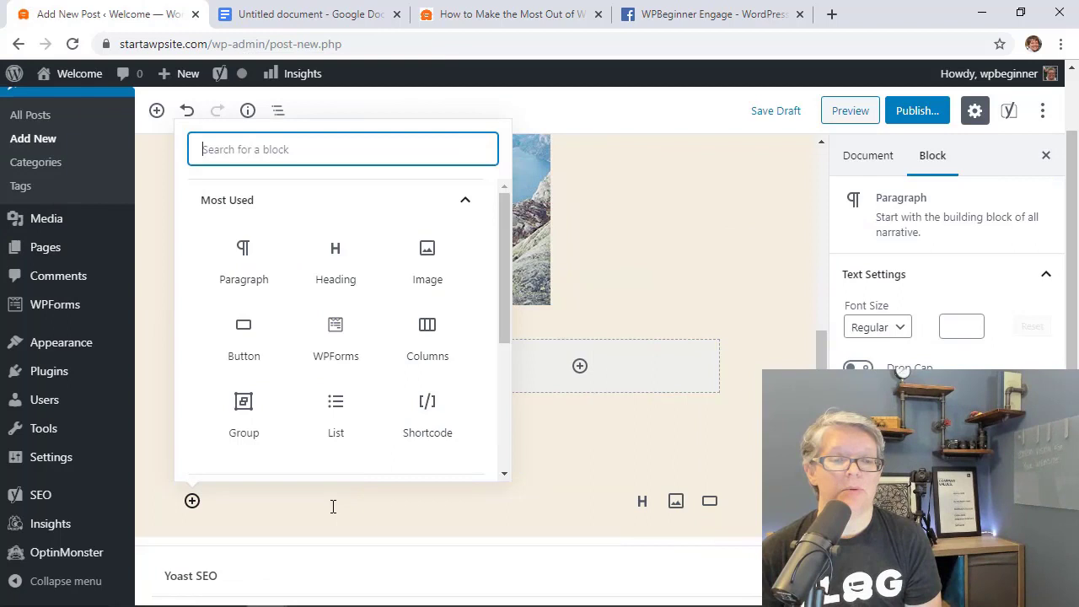
Browse the block library, including Common Blocks, and examine the previews for blocks such as List and Image.
click(332, 508)
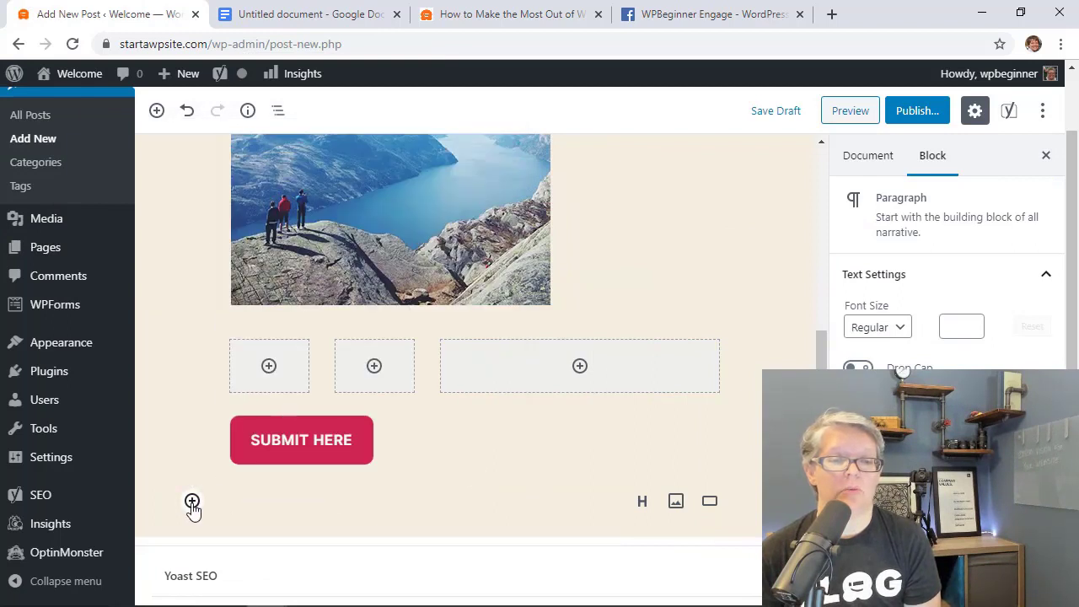
click(193, 503)
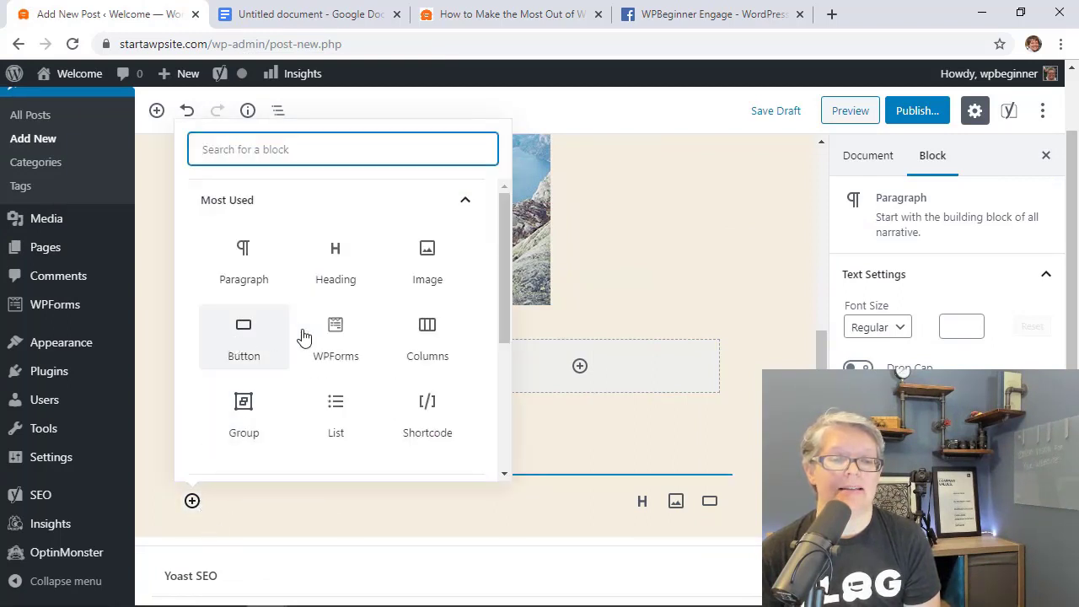
scroll(371, 420, down, 2)
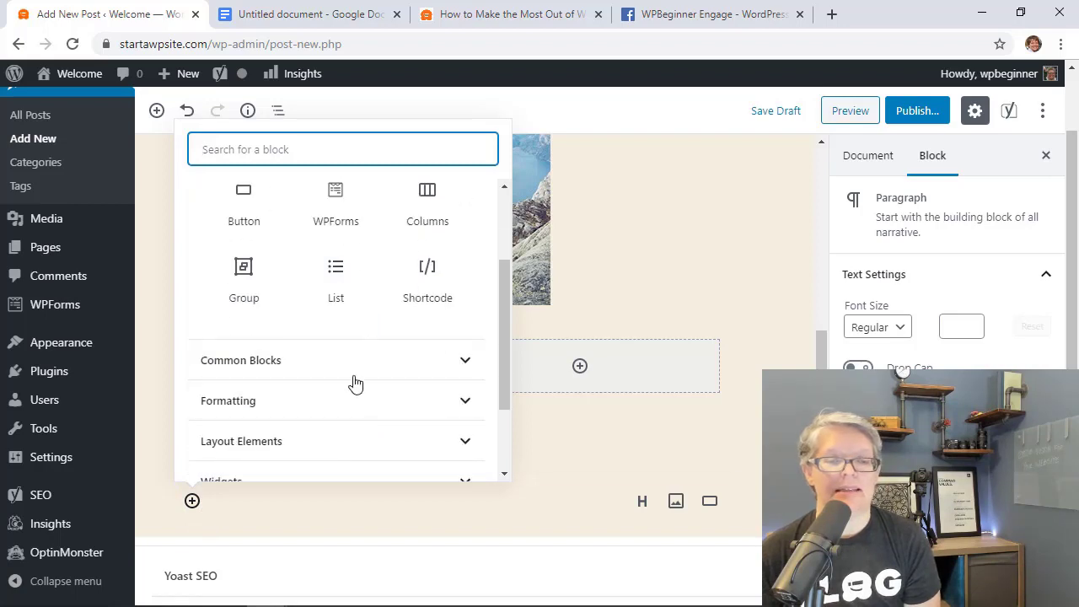
click(157, 111)
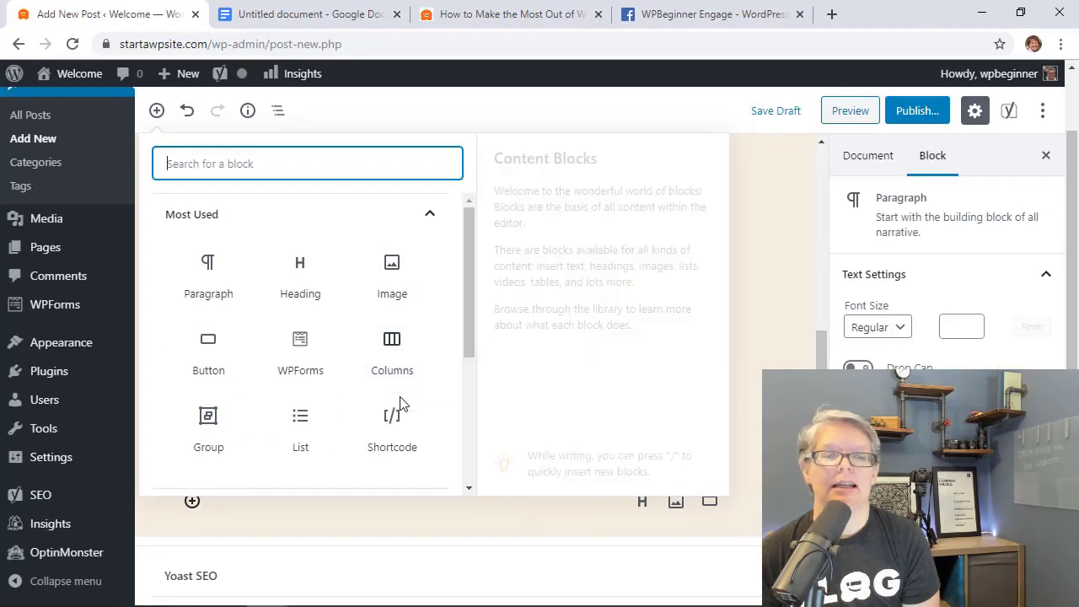
scroll(313, 426, down, 2)
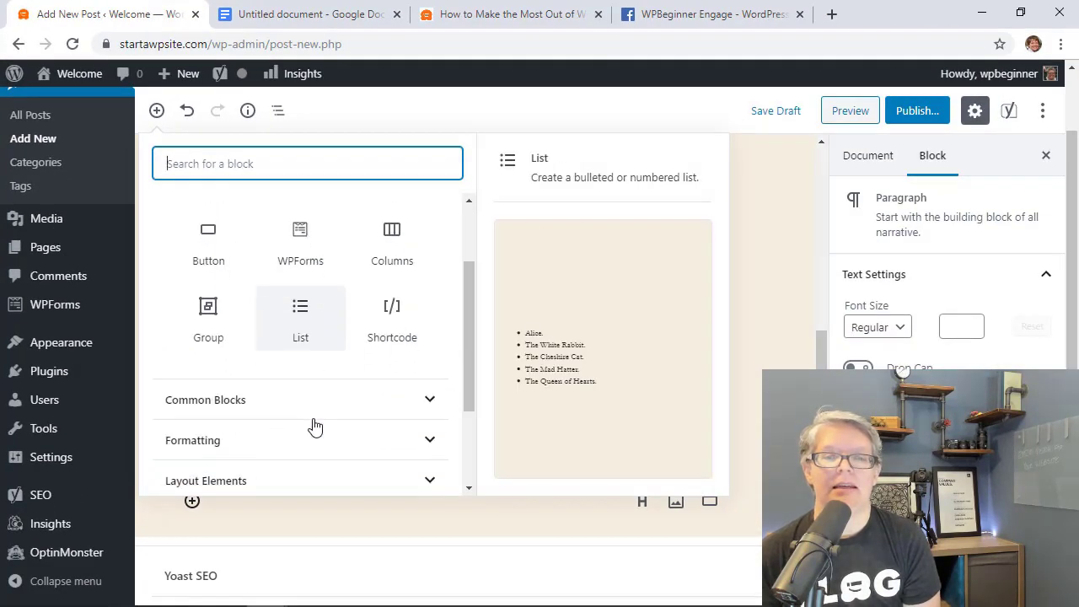
click(304, 395)
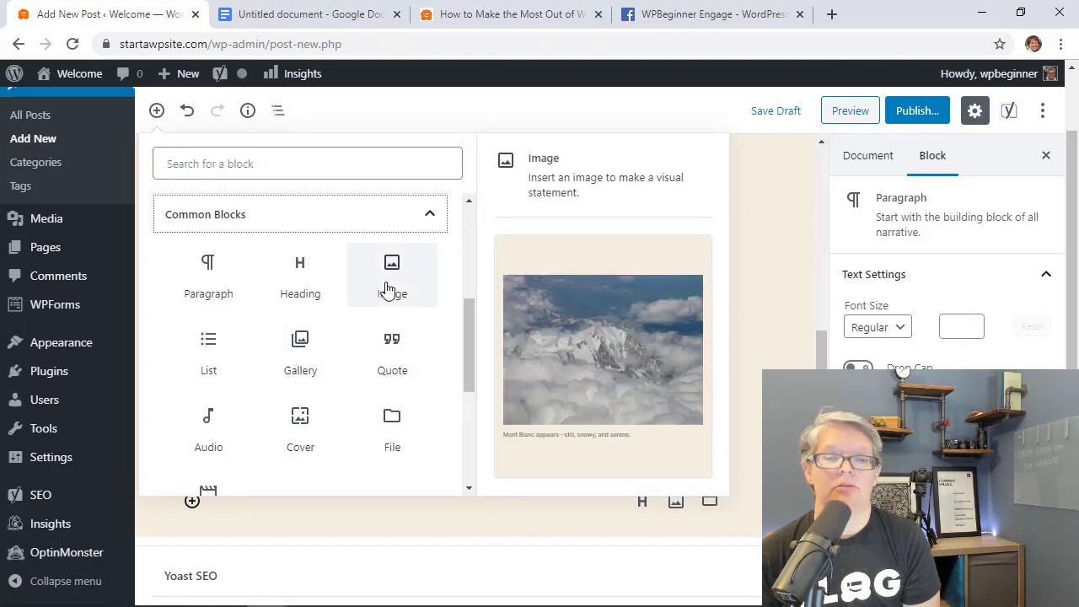
click(228, 304)
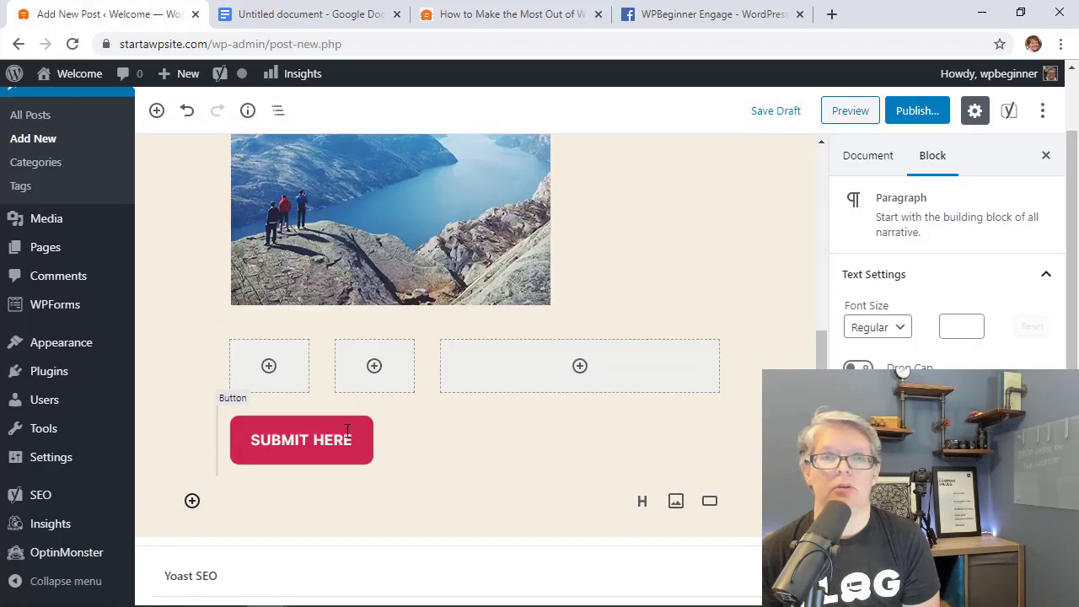
Try gray as the text color of the "New Blog" heading, and set it to the crimson palette color.
key(Up)
key(Up)
key(Up)
key(Up)
key(Up)
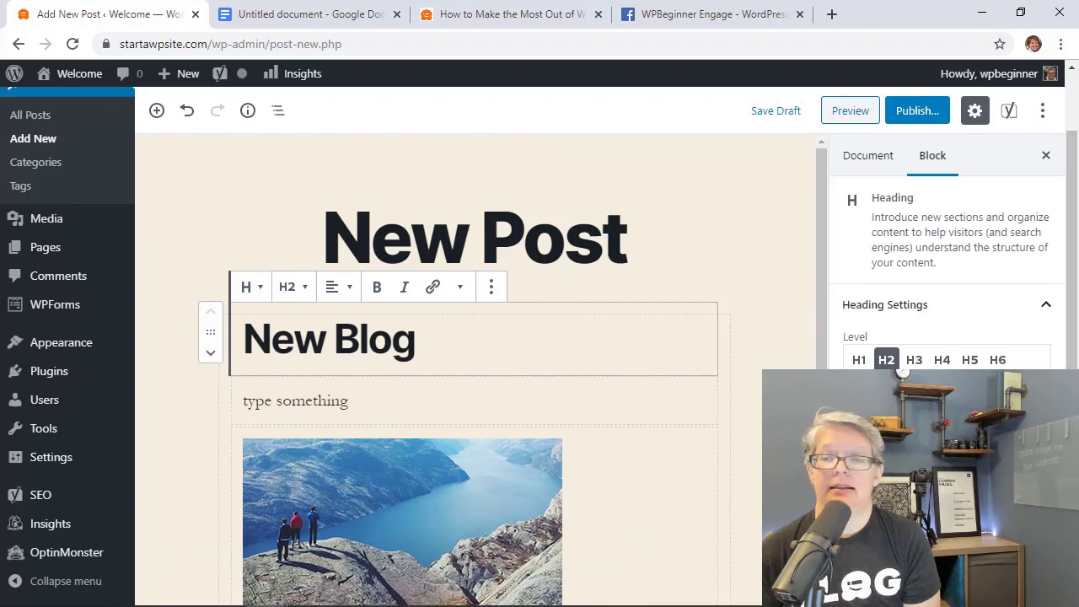
click(925, 473)
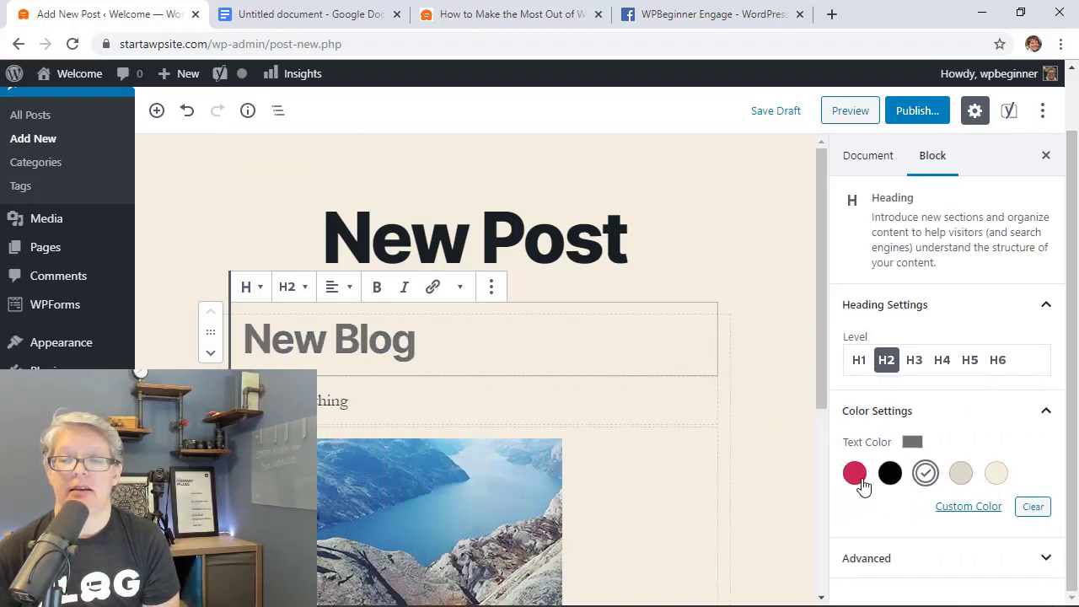
click(857, 475)
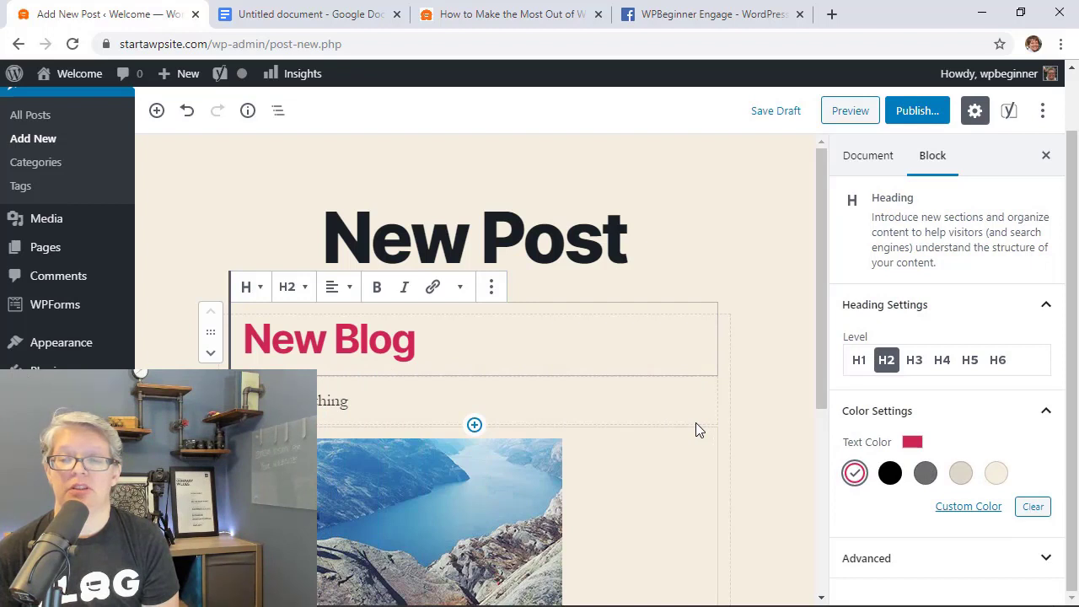
Try levels H3, H4, H5 and H1 on the "New Blog" heading and return it to H2.
click(916, 365)
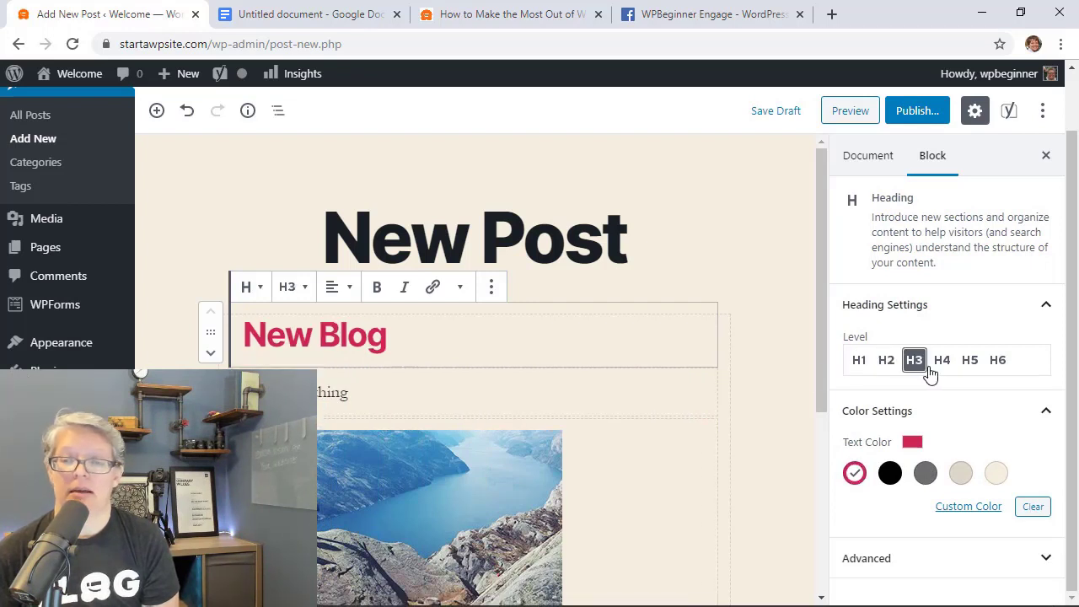
click(945, 368)
click(976, 371)
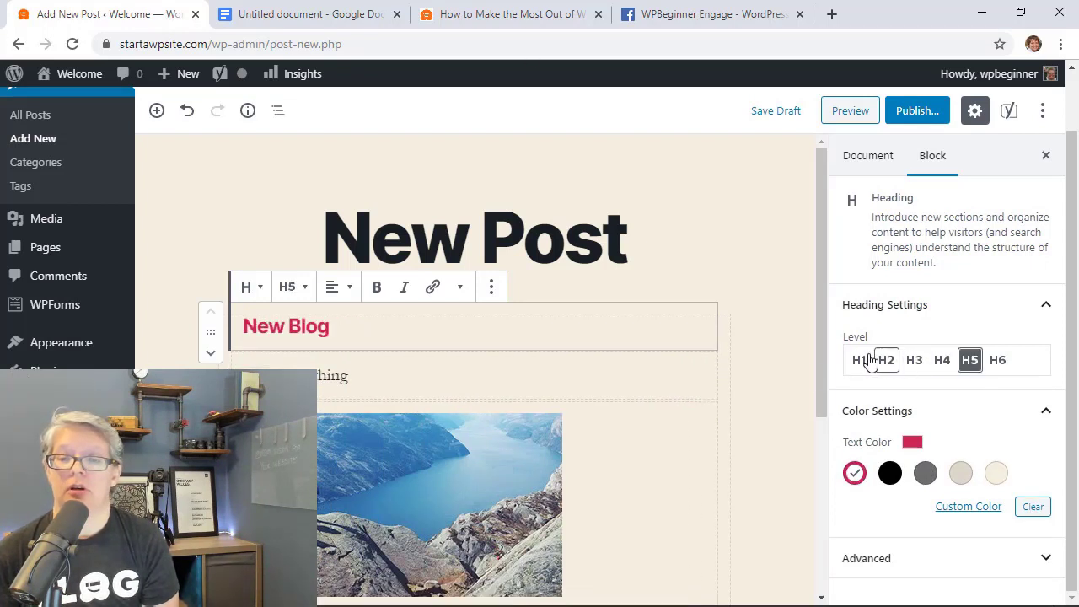
click(857, 365)
click(887, 367)
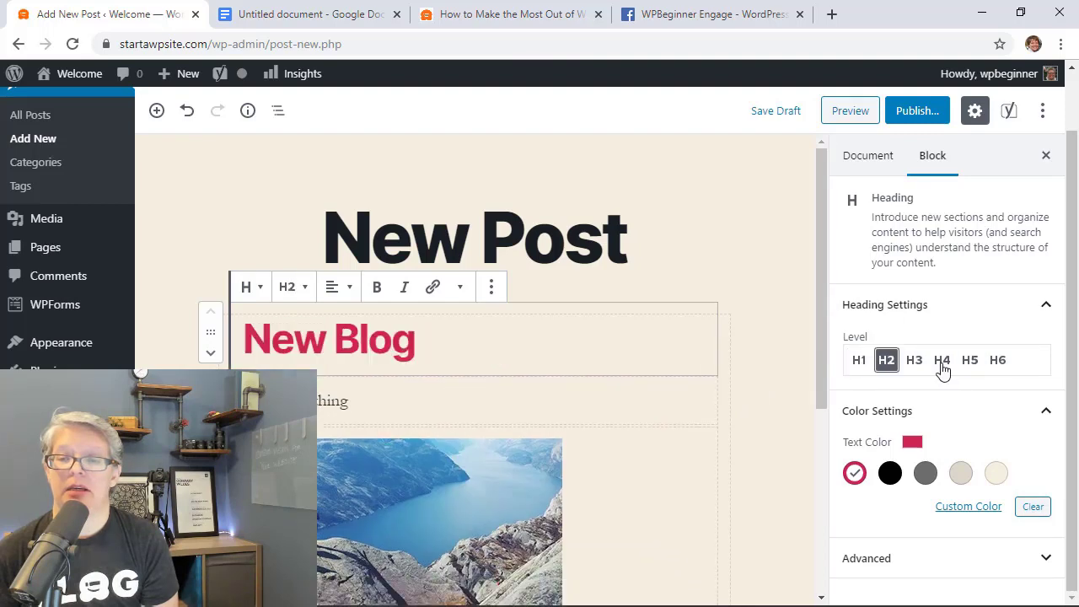
Find the Gallery block by searching for "galler" and add it below the "SUBMIT HERE" button.
click(156, 111)
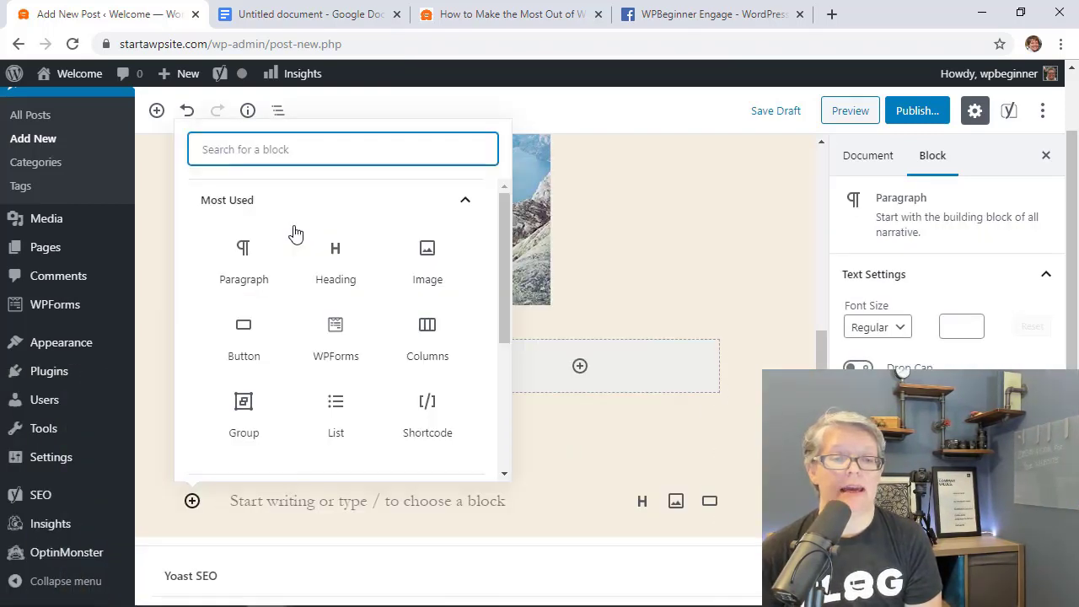
text(galler)
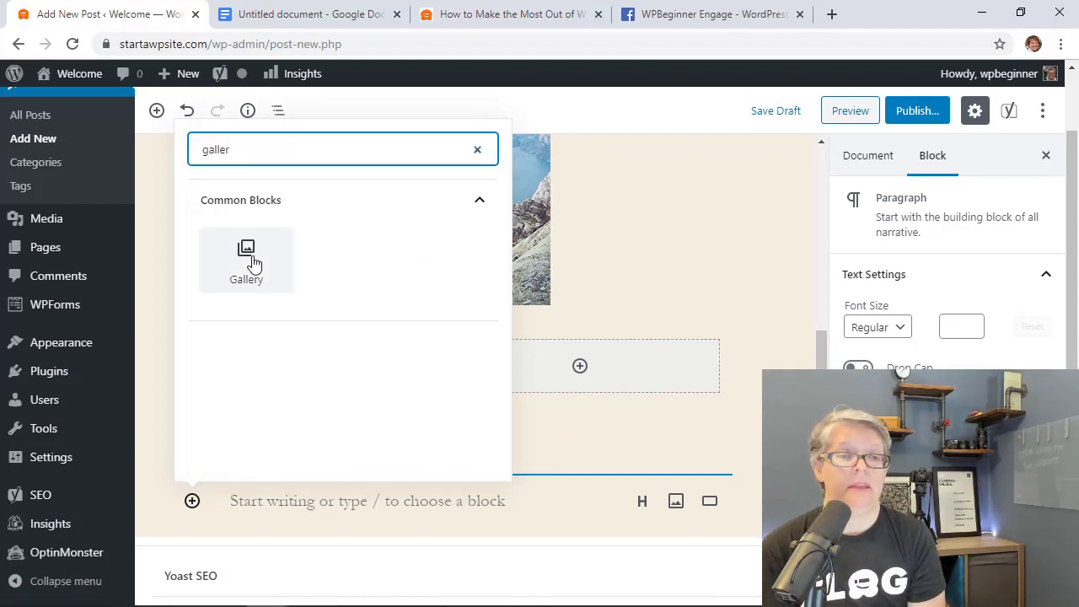
click(250, 262)
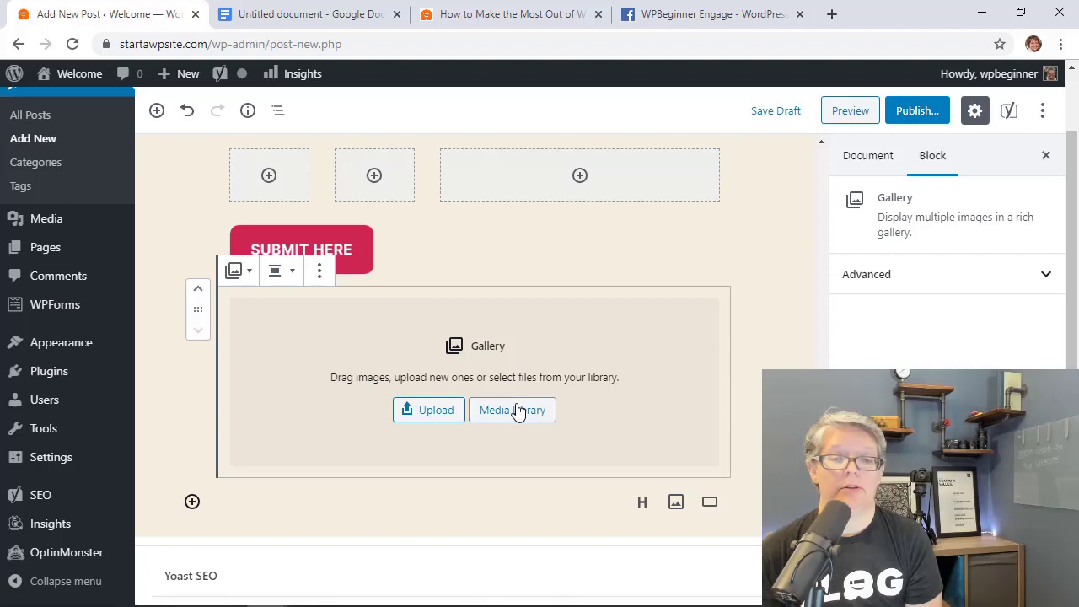
Create the gallery from three media library images: mountain-3.jpg, the cyclist on the hill and snow-1.jpg.
click(516, 410)
click(390, 306)
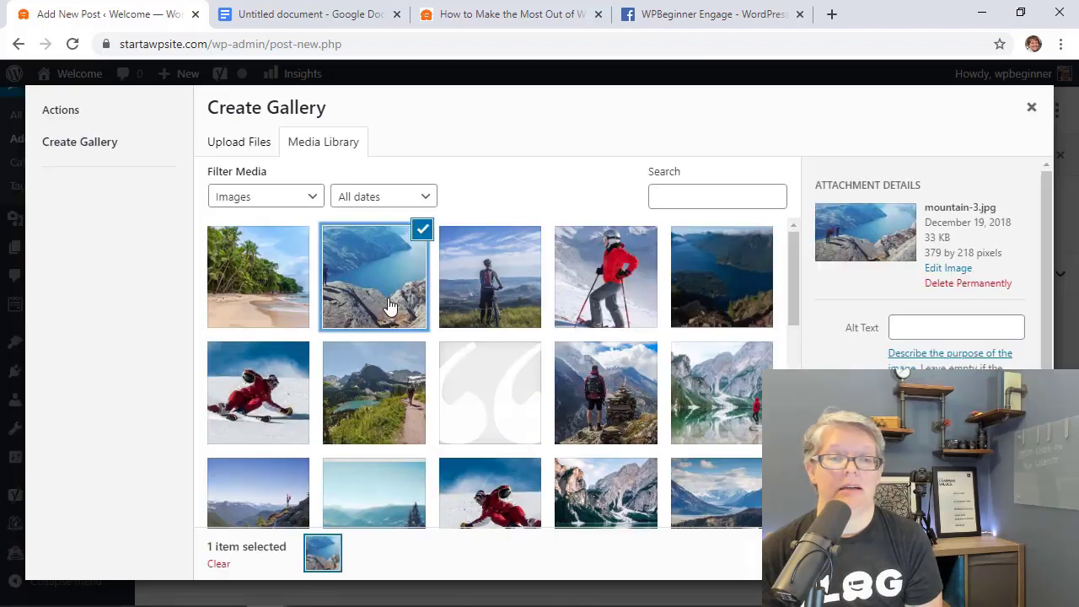
click(495, 306)
click(606, 305)
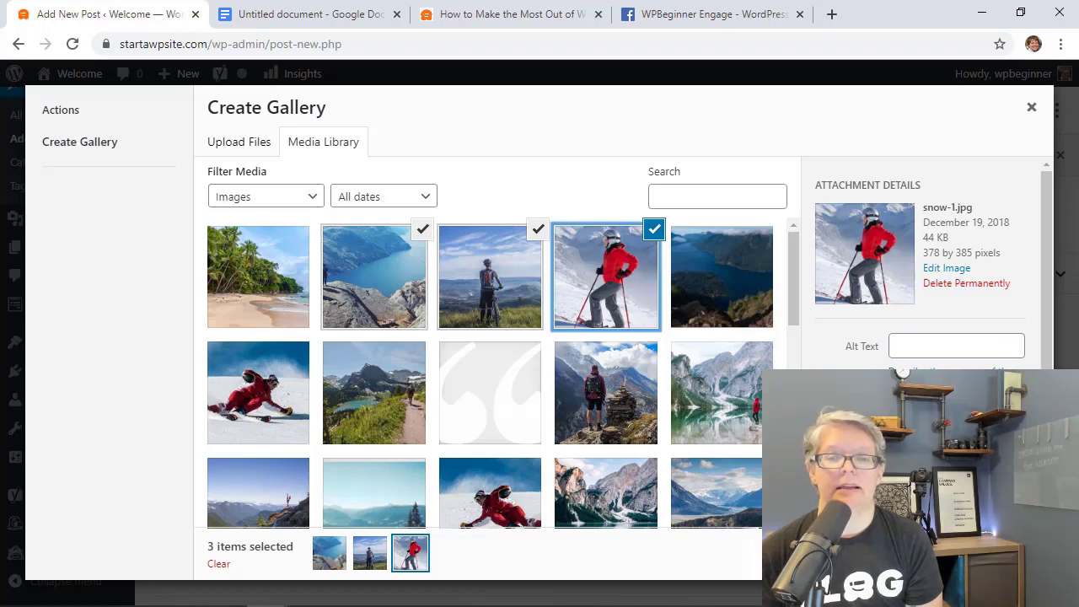
click(978, 554)
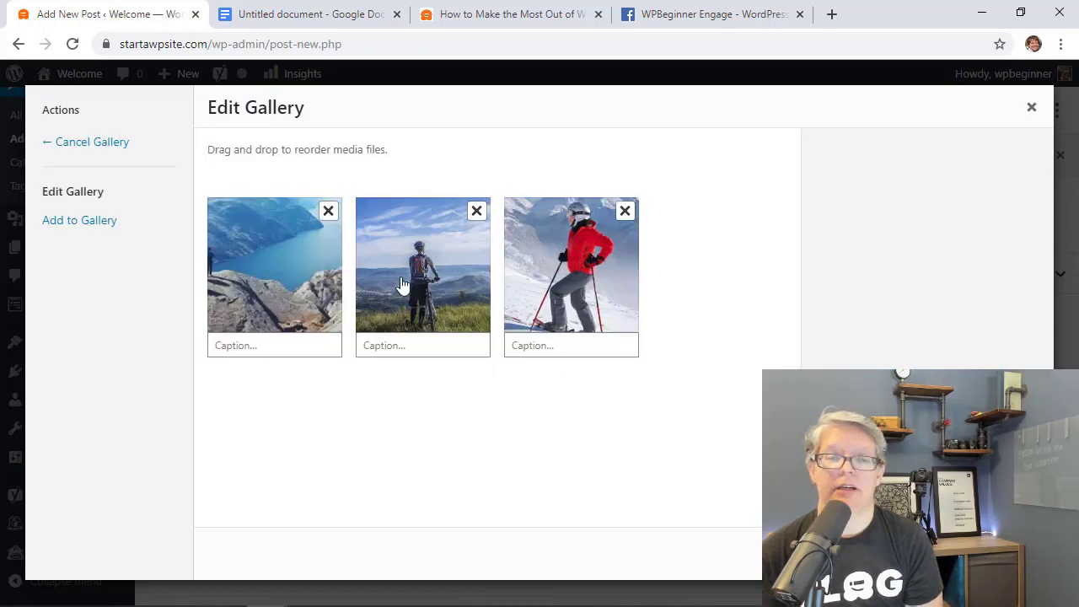
click(978, 555)
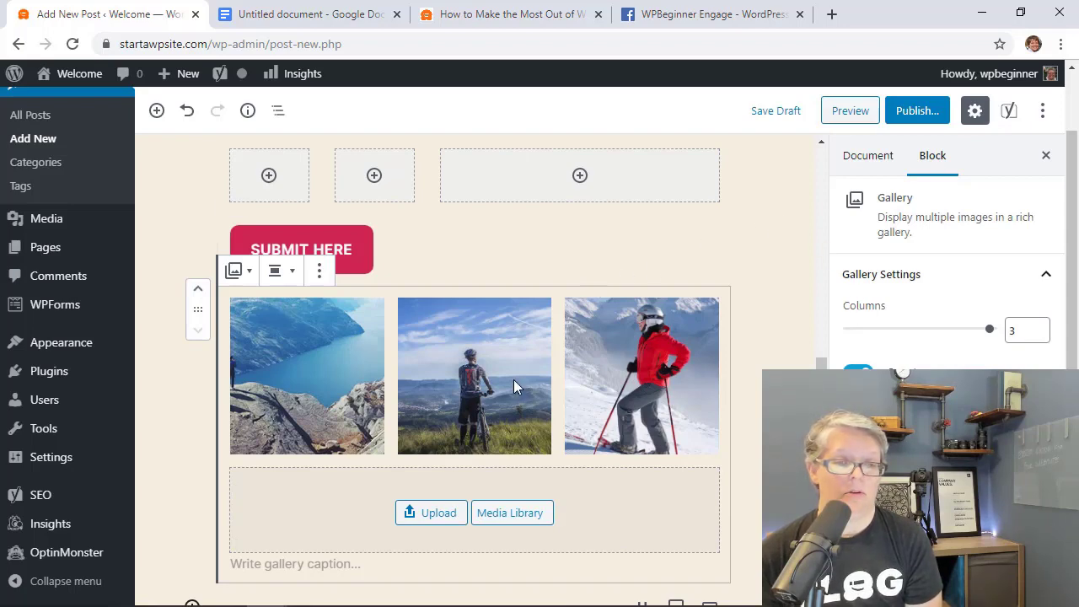
Move the skier image from third to first place in the gallery, and undo the last move.
click(632, 385)
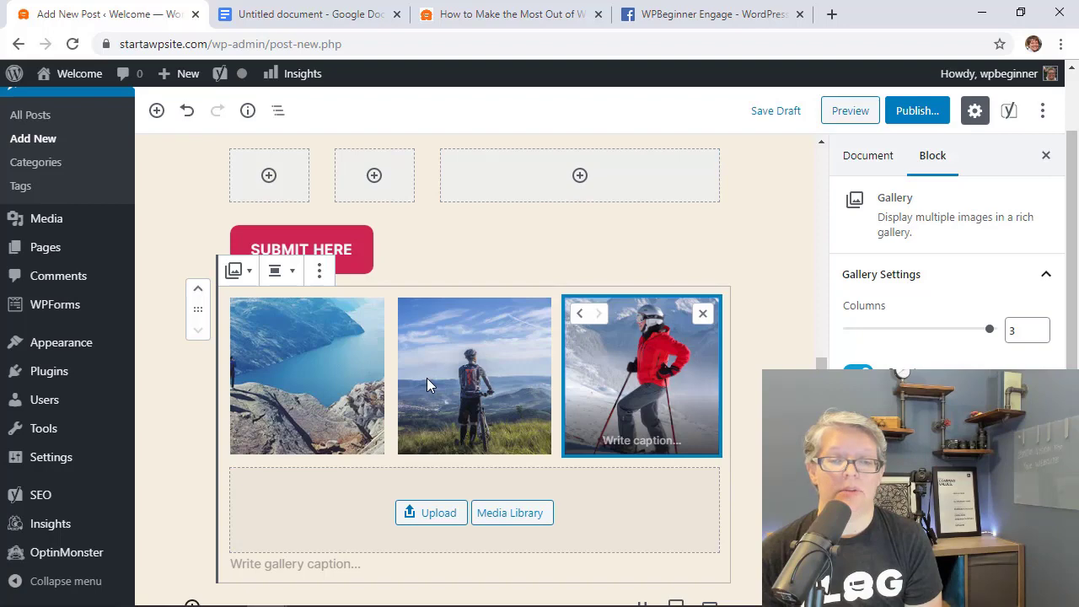
click(580, 317)
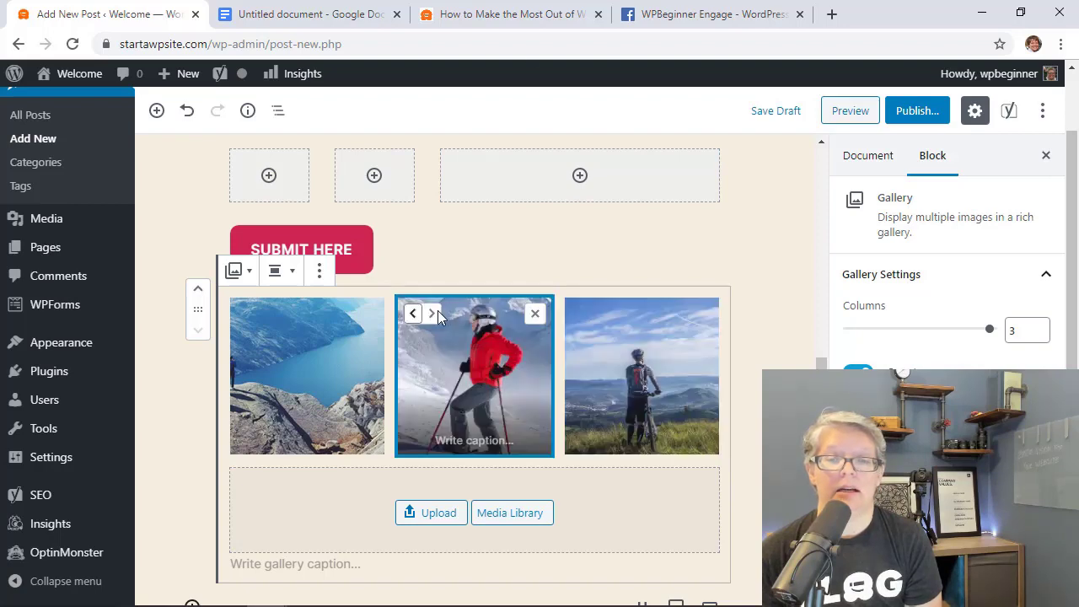
click(412, 315)
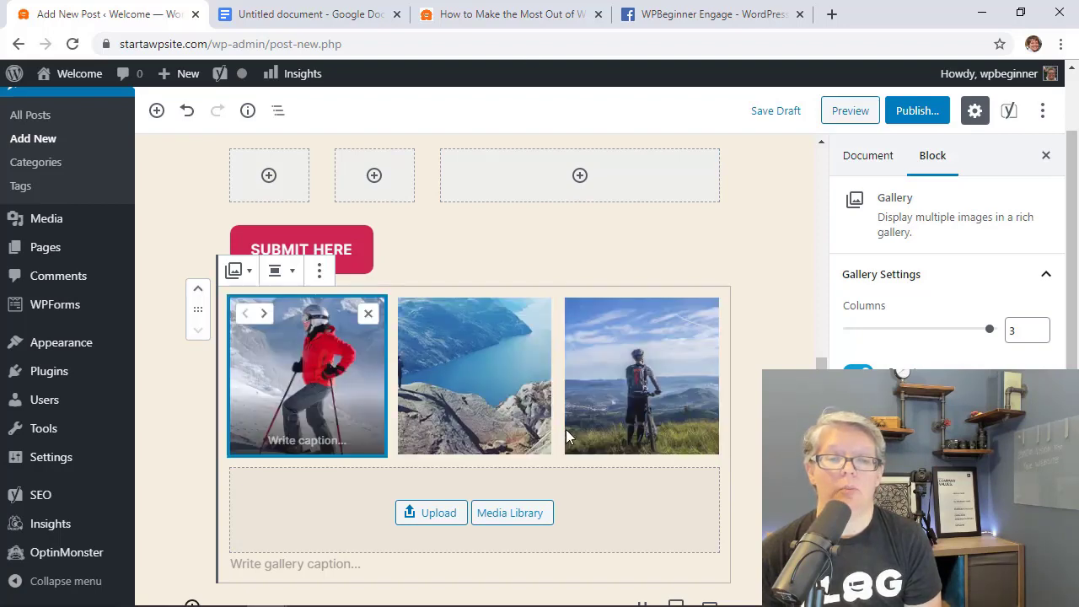
scroll(571, 439, down, 1)
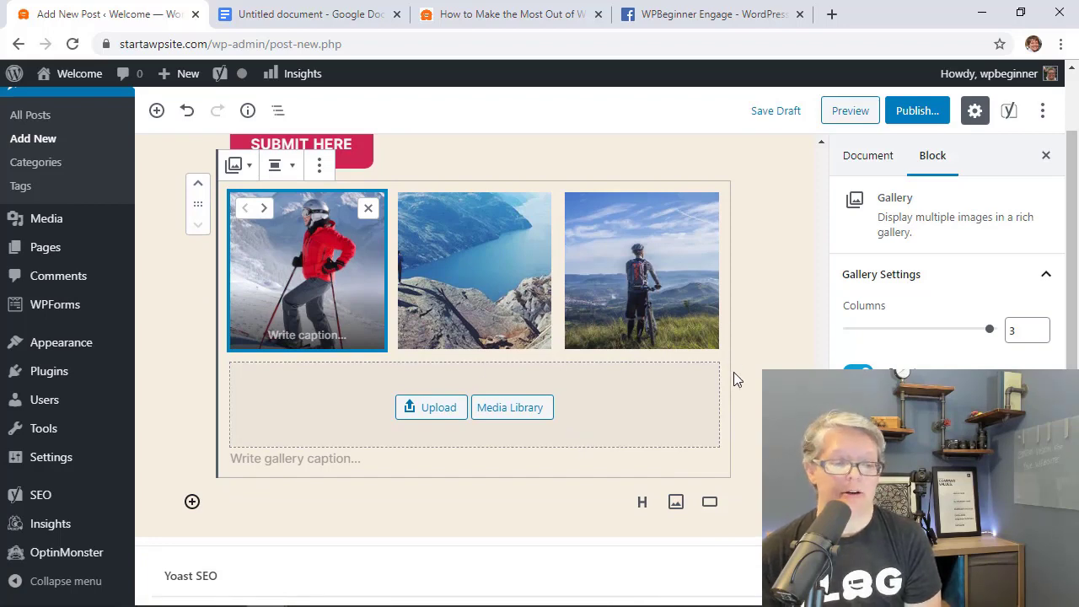
key(ctrl+z)
scroll(485, 519, up, 1)
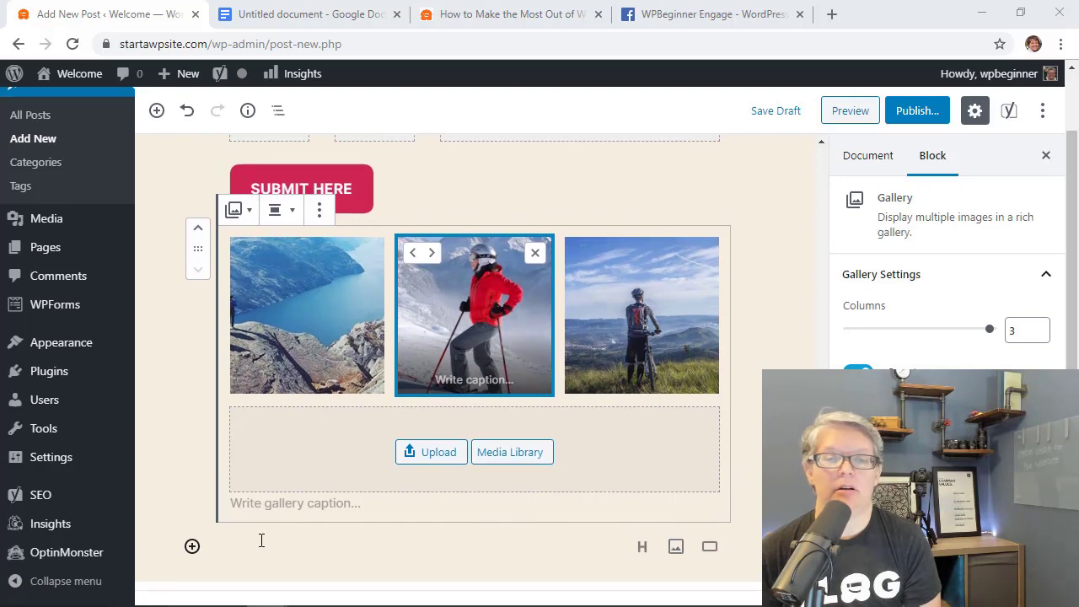
Add an Image block below the gallery with snow.jpg from the media library.
click(675, 546)
click(516, 532)
click(716, 281)
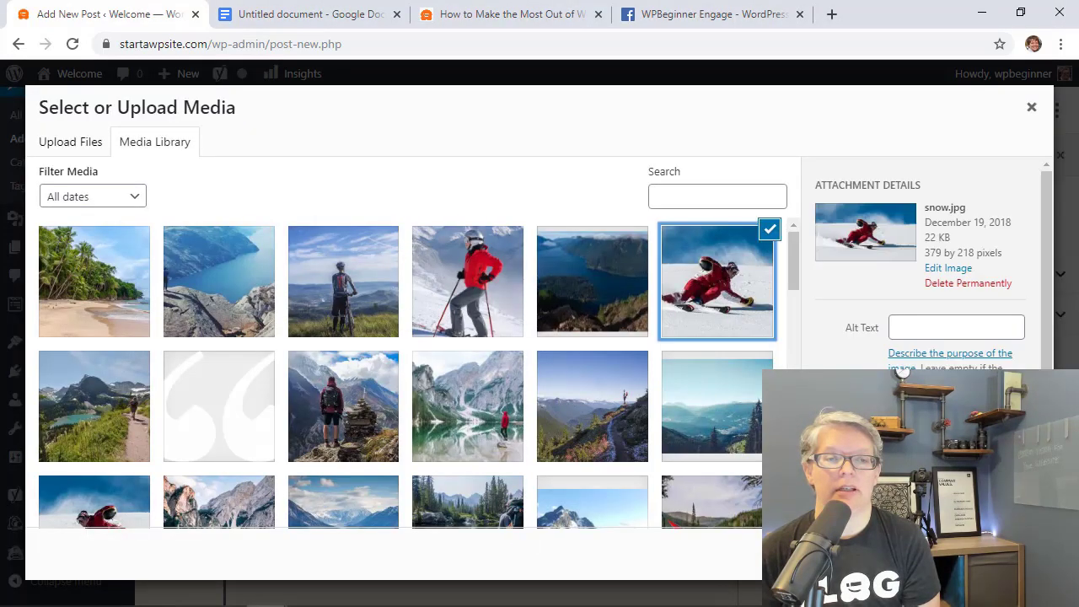
click(1005, 560)
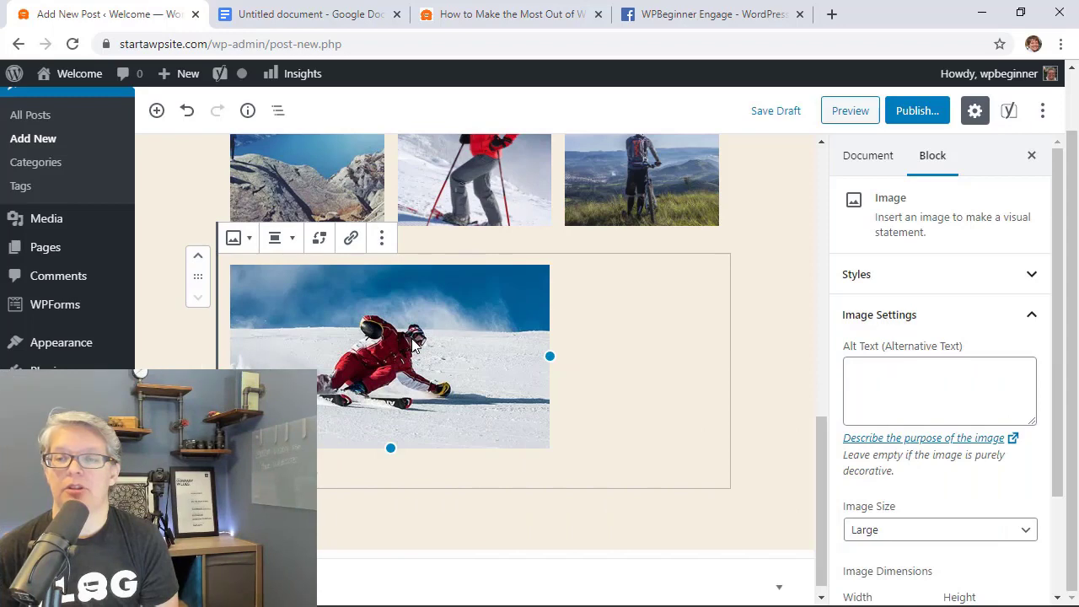
Apply the Circle Mask style to the downhill skier image and look at the available default style options.
click(894, 271)
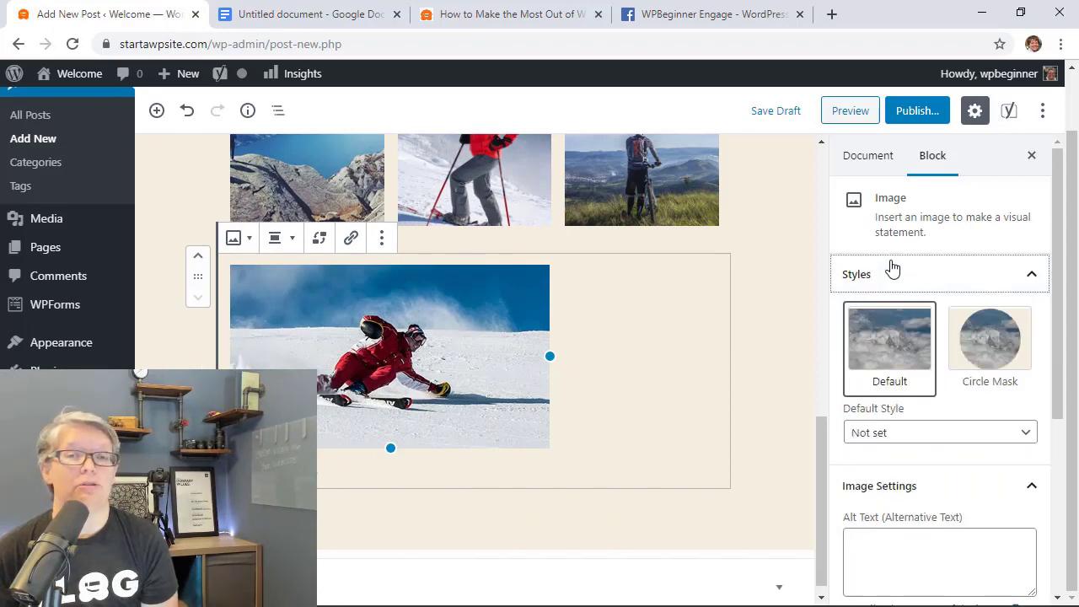
click(902, 340)
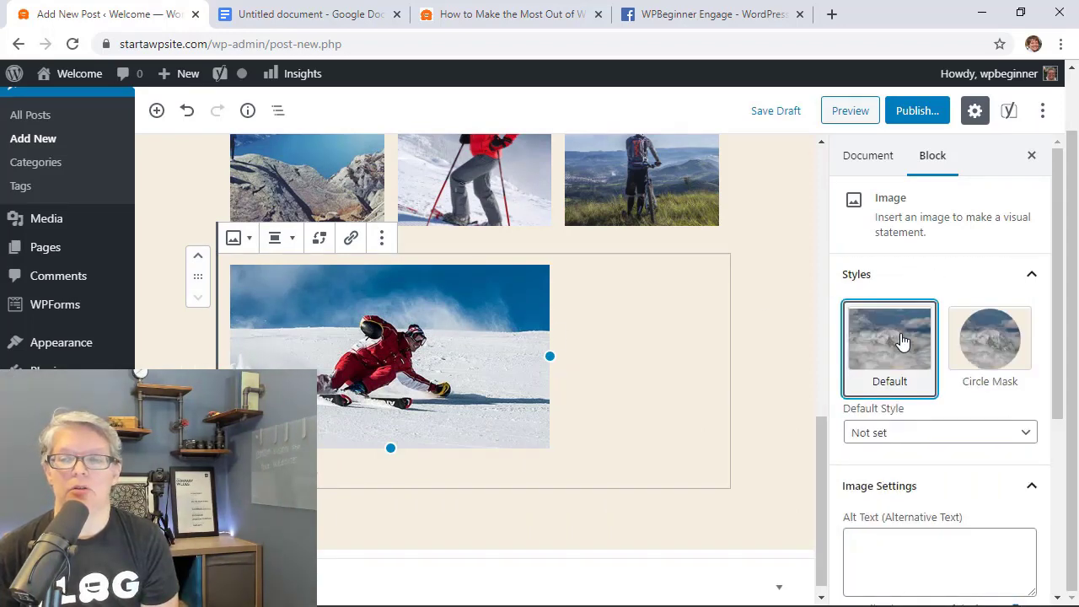
click(987, 356)
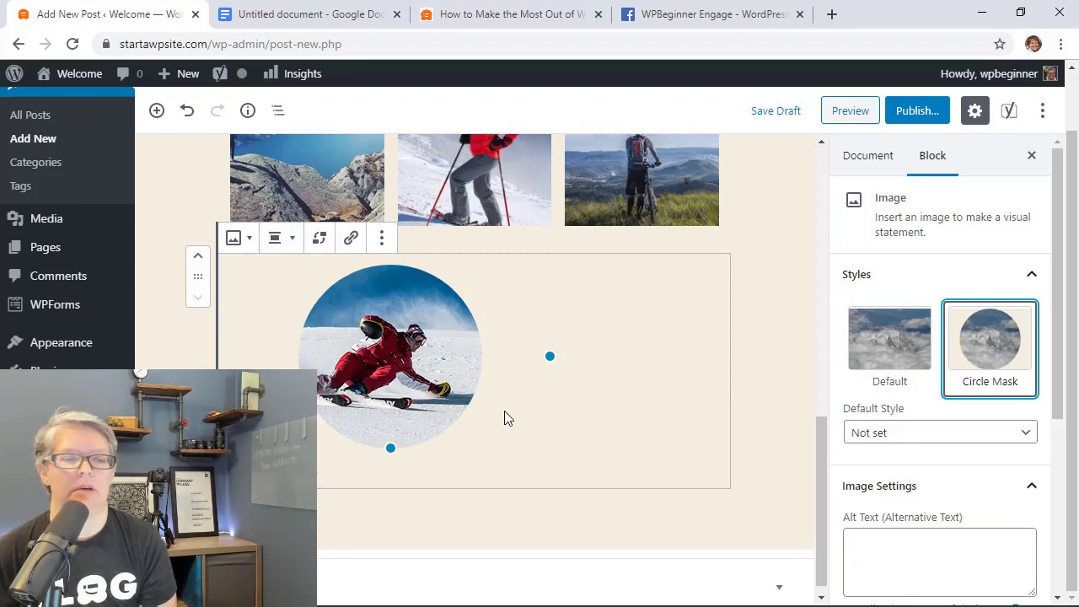
scroll(616, 472, down, 1)
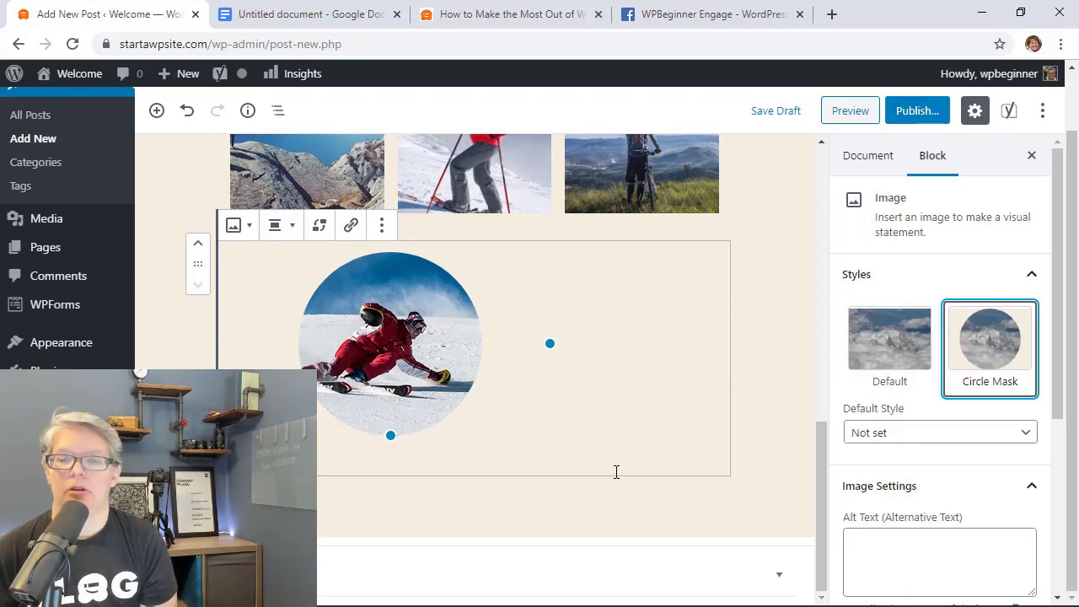
click(953, 436)
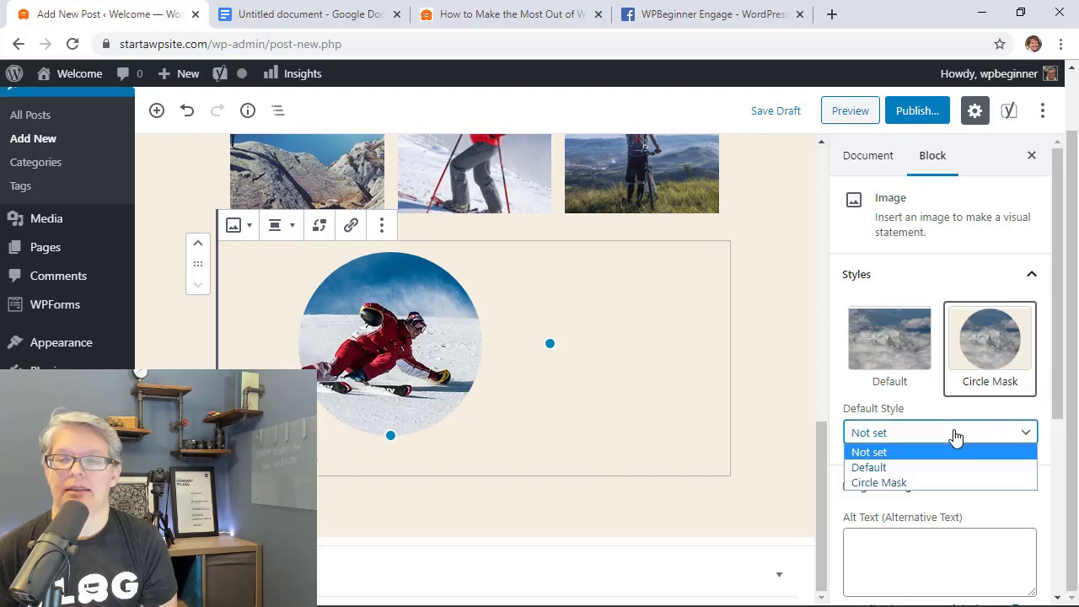
key(Escape)
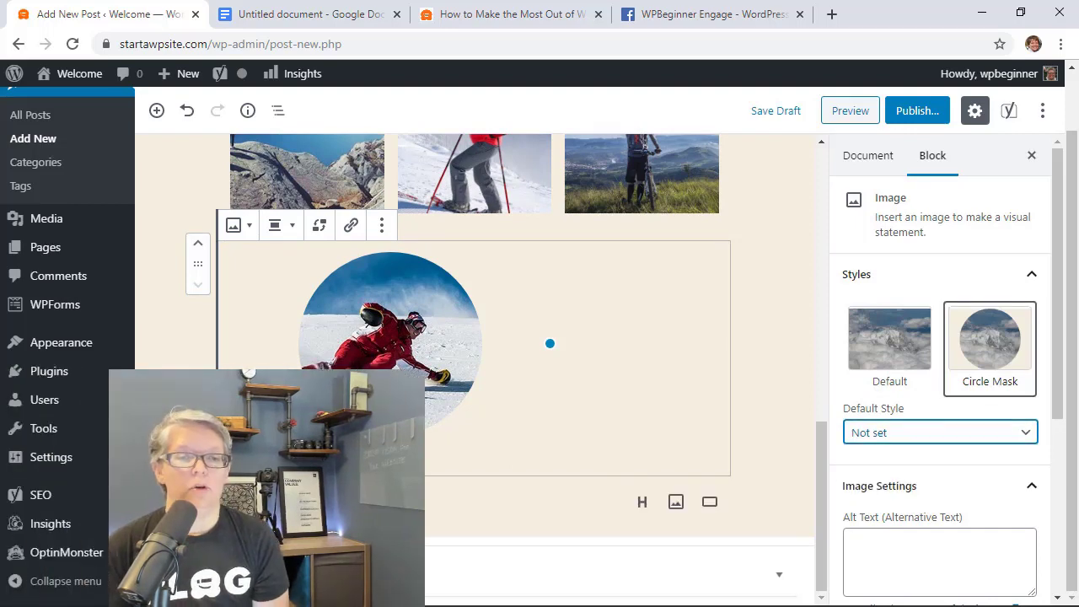
Add a Table block with 3 columns below the circle-masked skier image.
click(191, 504)
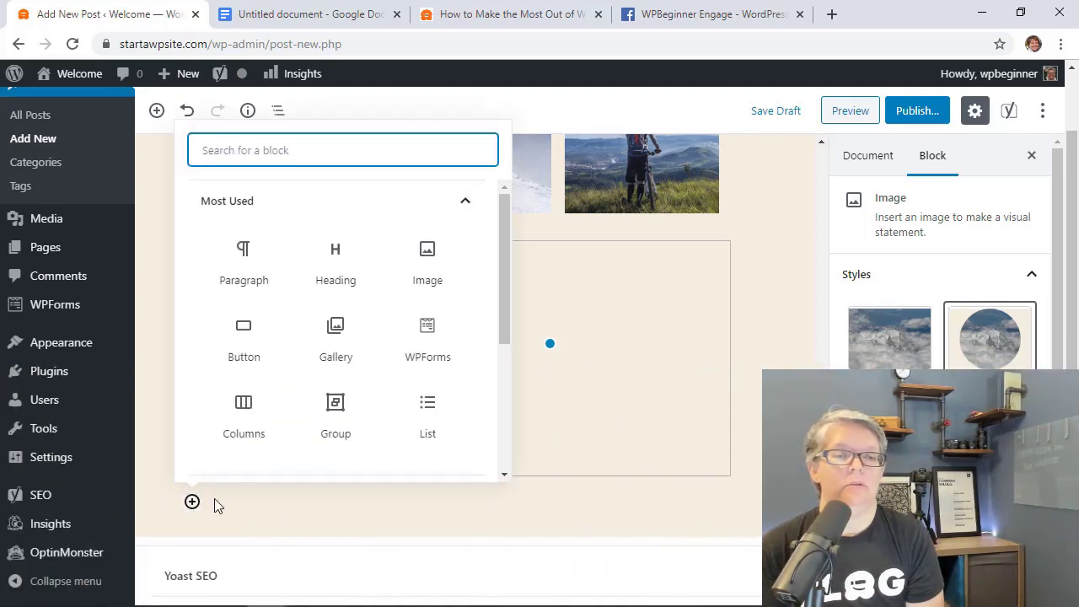
text(table)
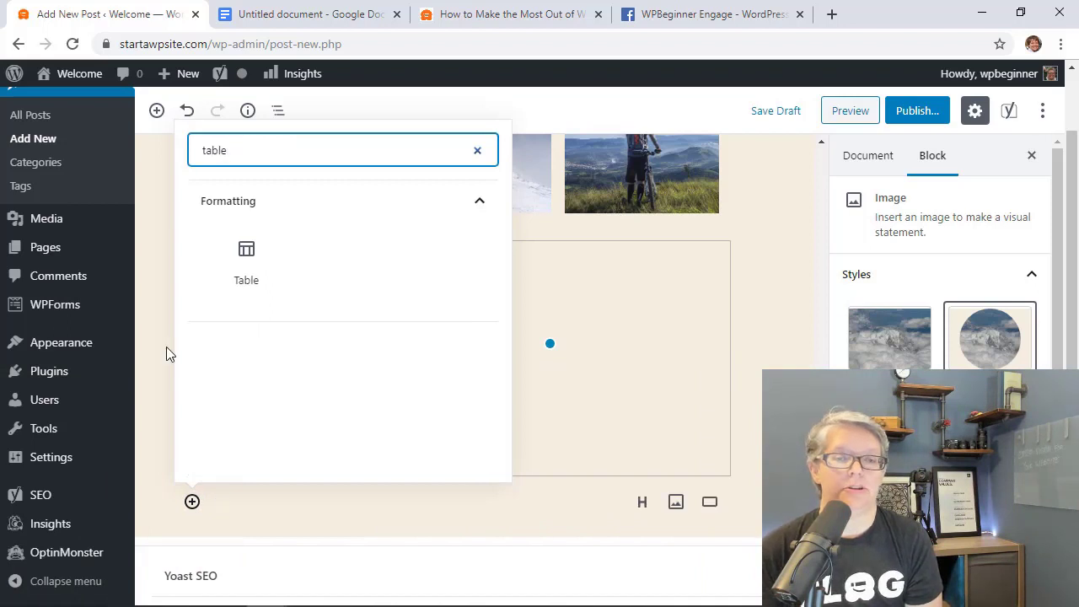
click(253, 281)
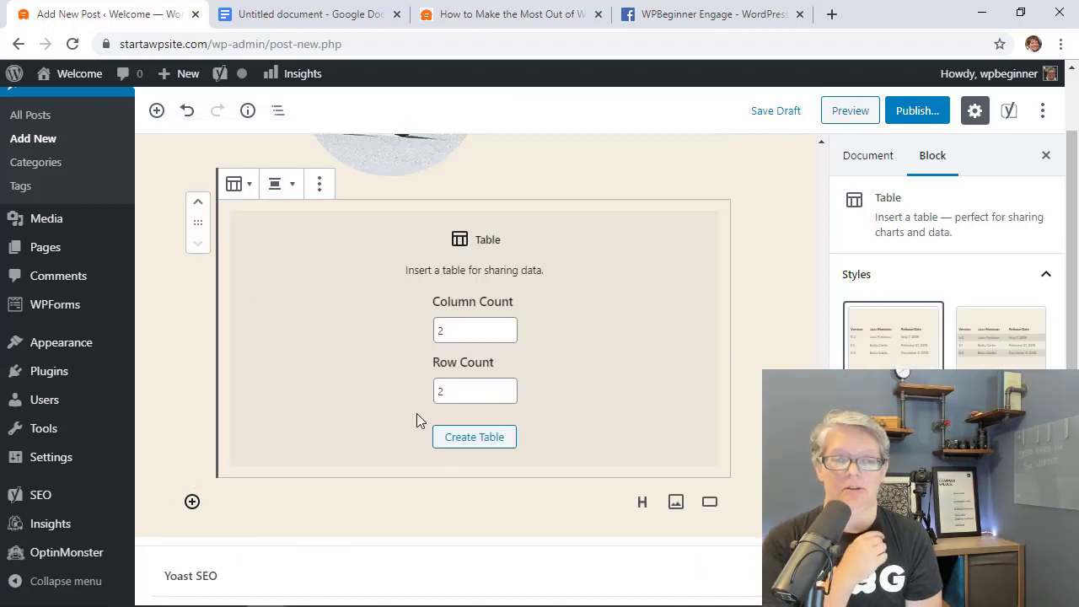
double_click(464, 332)
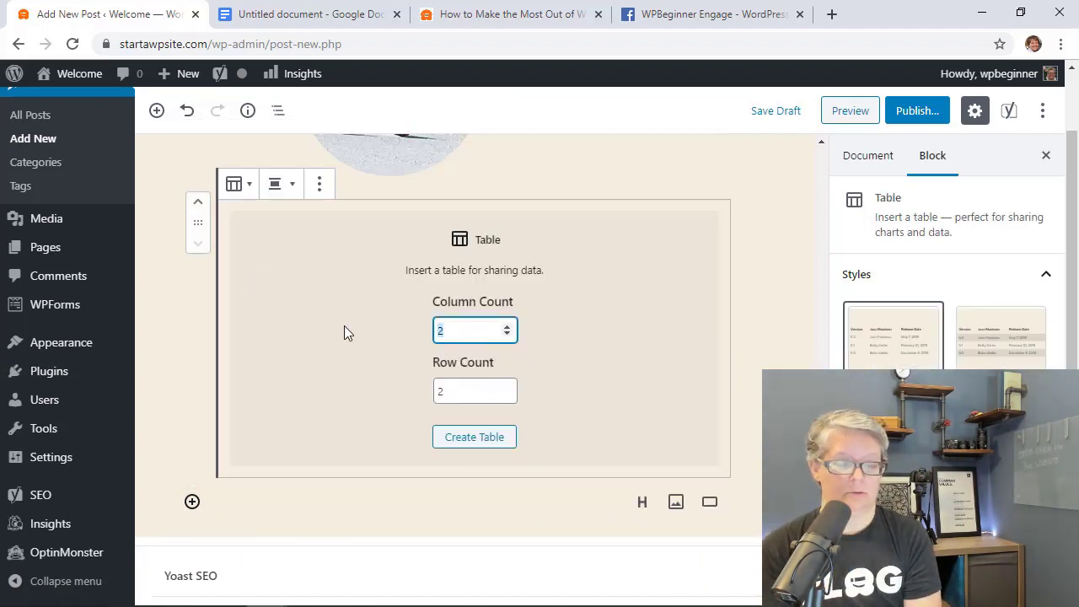
text(3)
click(451, 392)
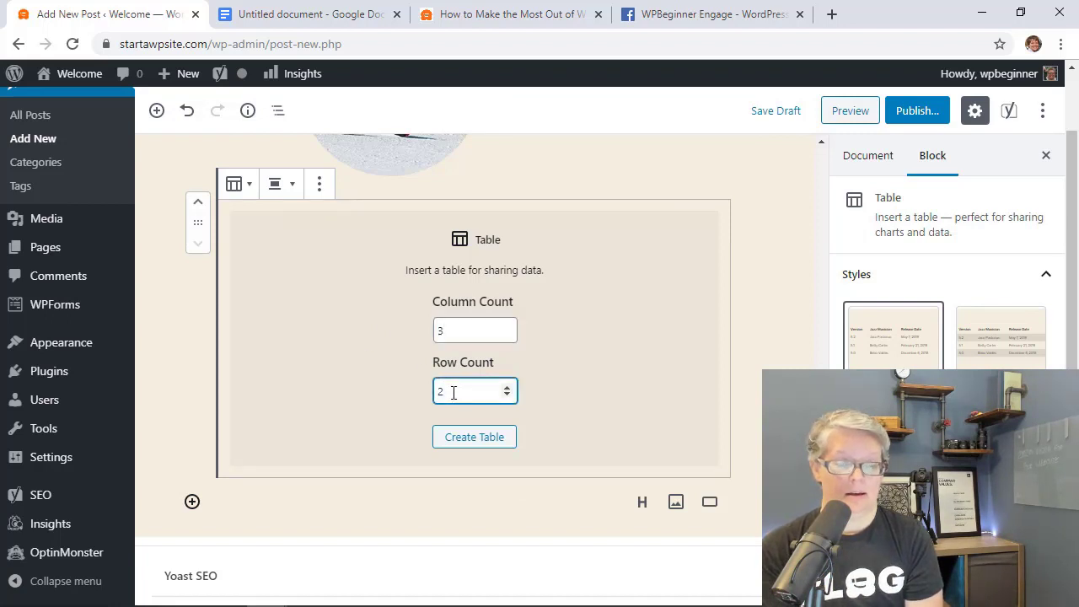
text(5)
click(474, 436)
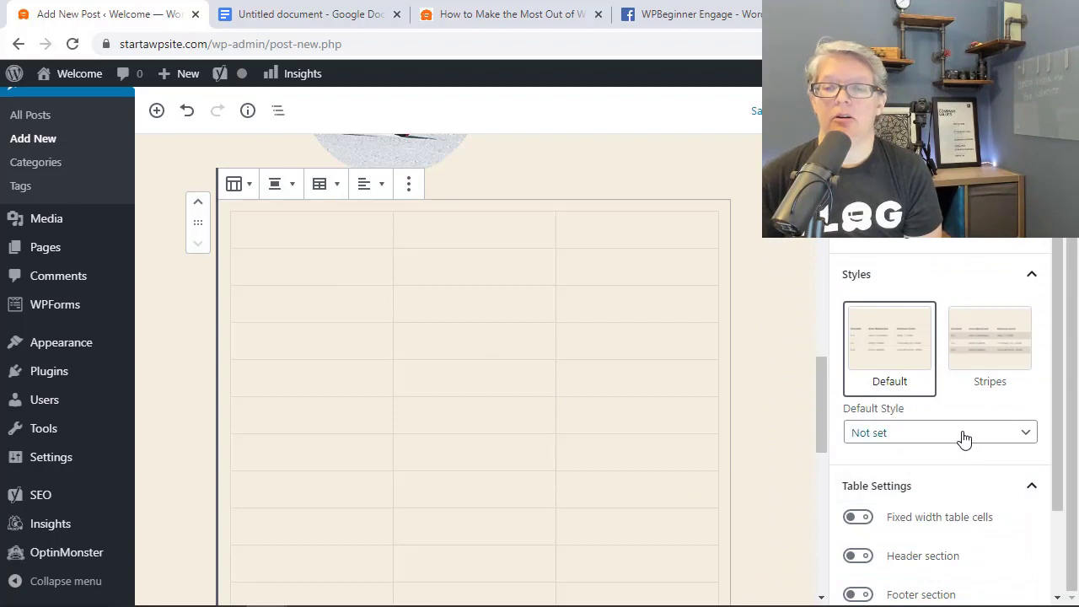
Set Stripes as the default table style and apply the Stripes style to the new table.
click(964, 435)
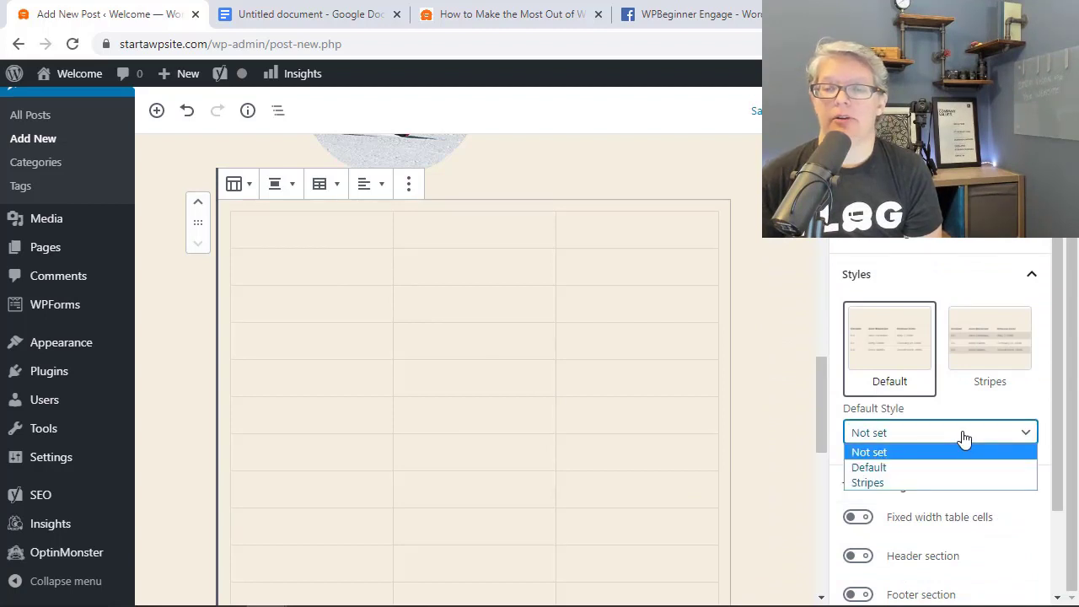
click(944, 489)
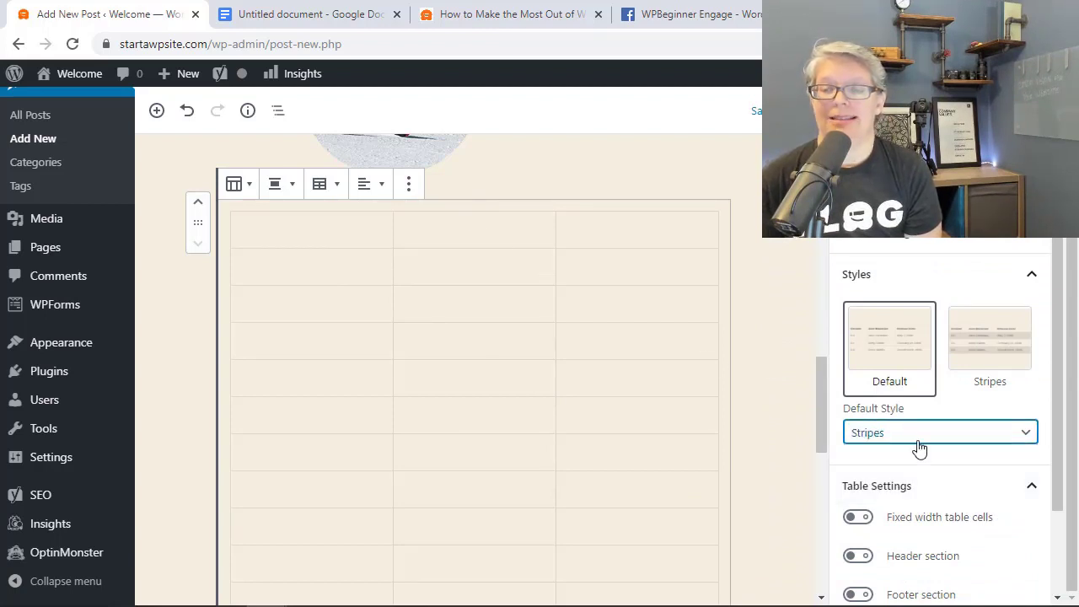
click(1003, 348)
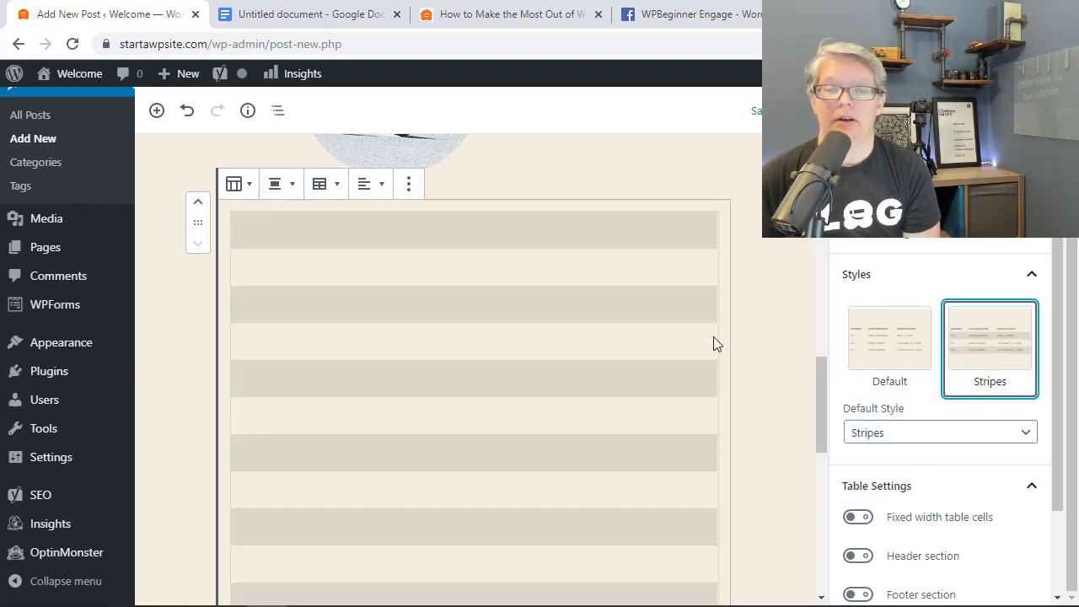
Turn on fixed width table cells and the header section for the table.
scroll(990, 435, down, 1)
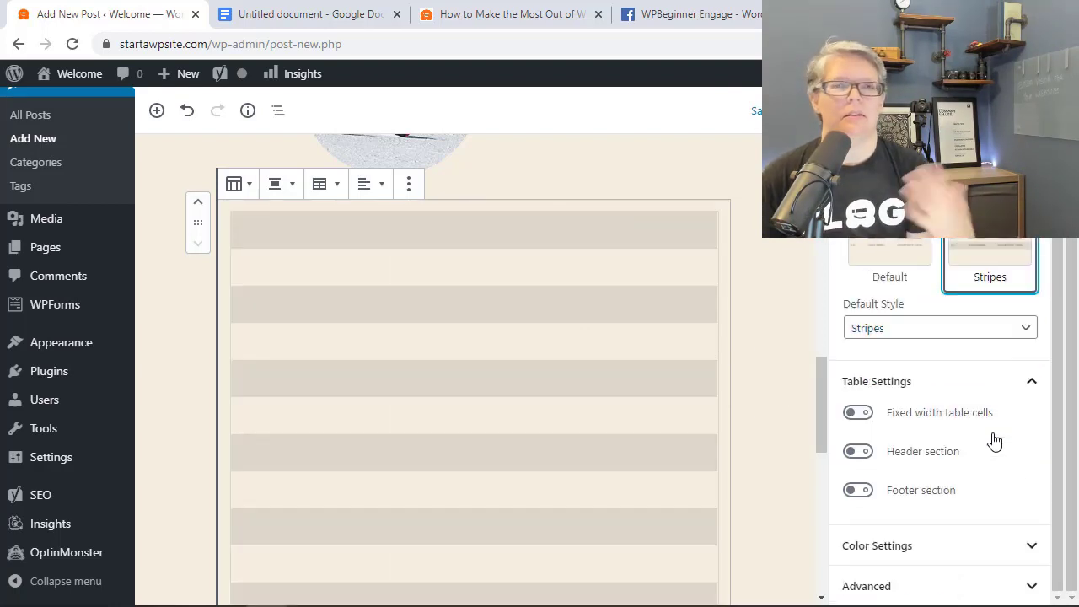
click(856, 415)
click(860, 452)
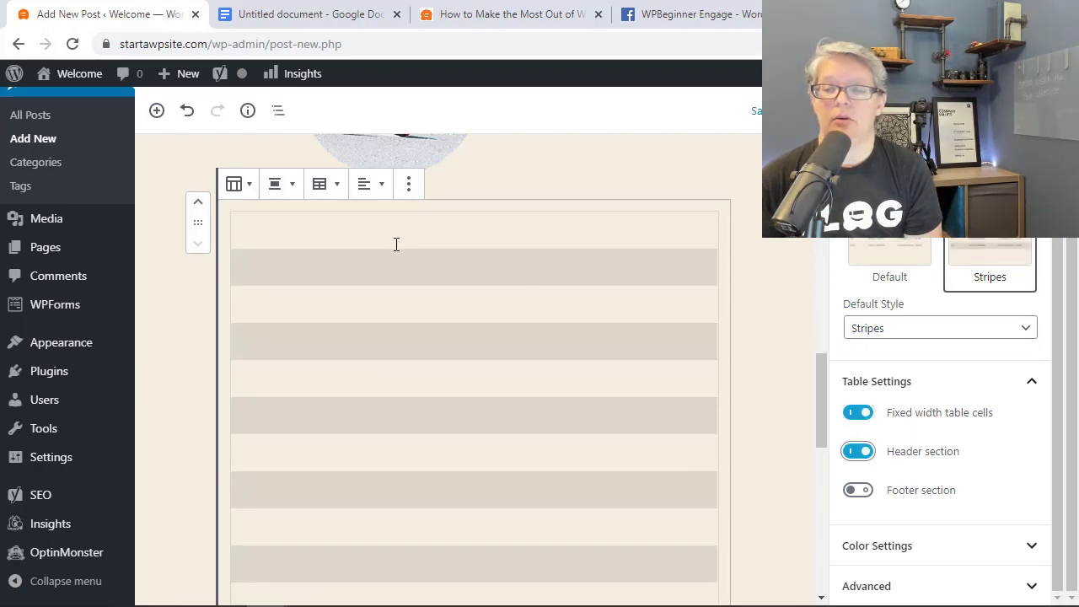
Enter "Best Table Outline" in the middle header cell and "common" in the first cell of the row below.
click(440, 237)
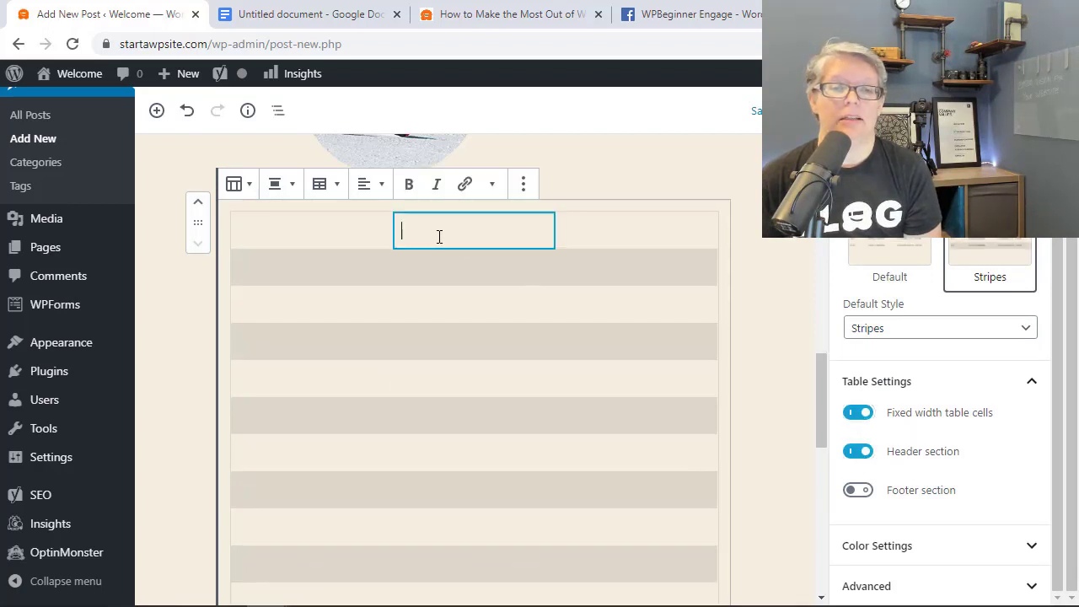
text(Best )
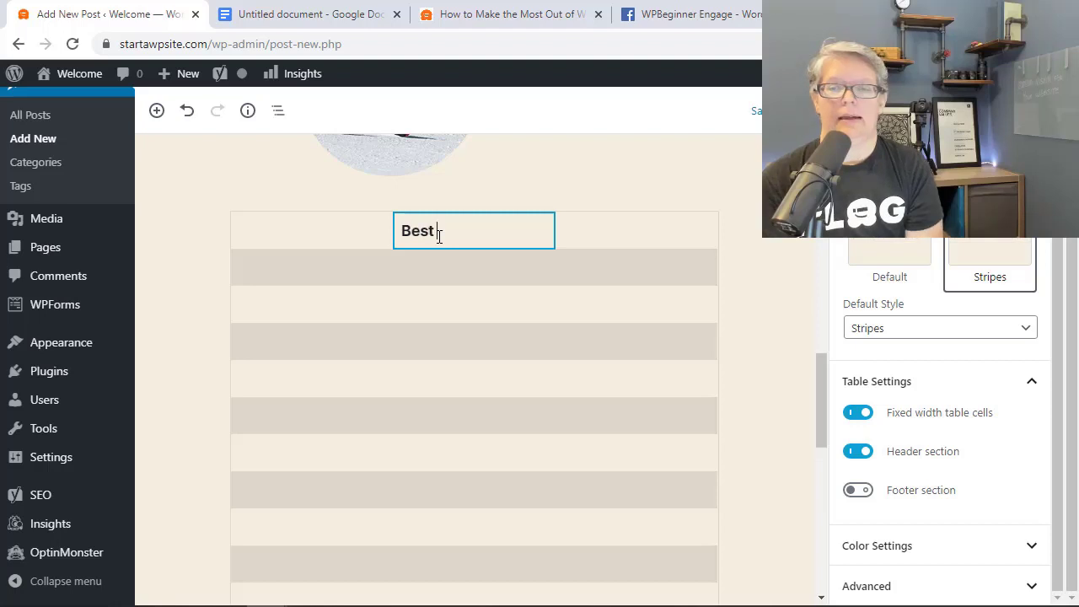
text(Table Outline)
click(368, 265)
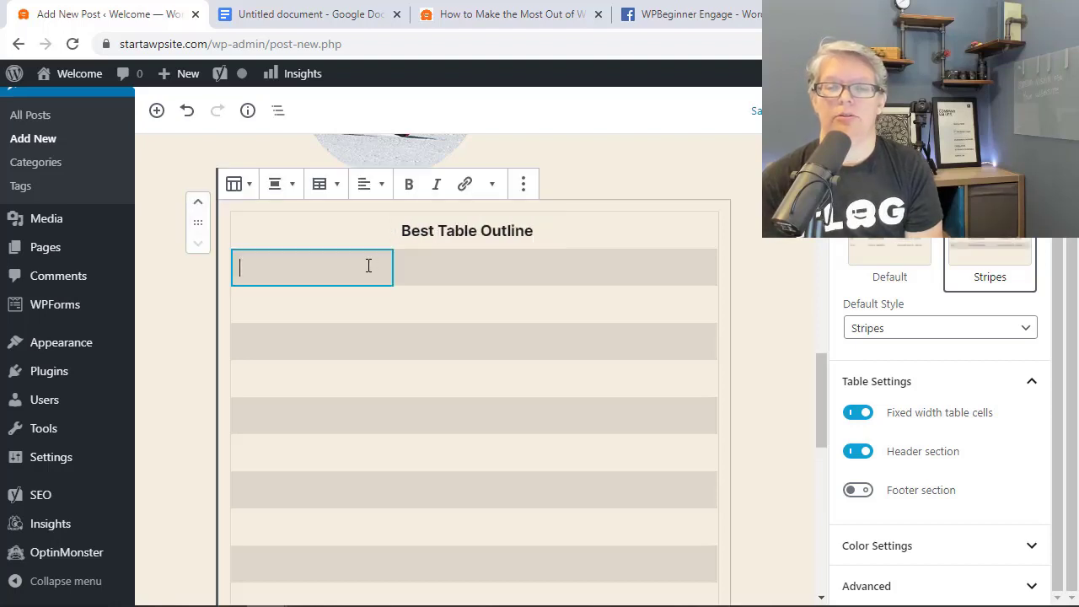
text(common)
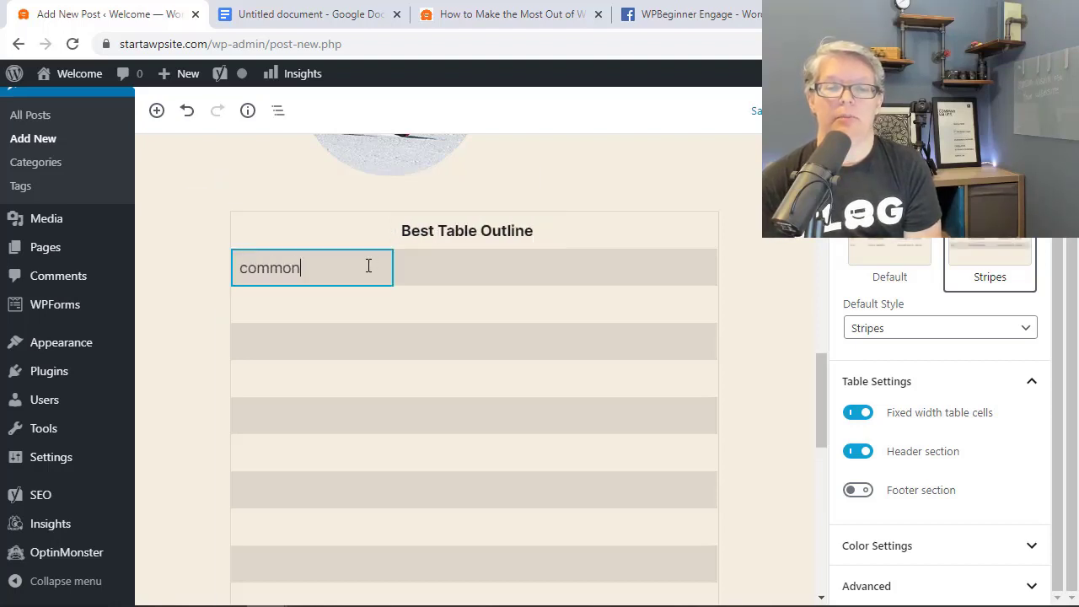
Turn on the table's footer section and look at the end of the table.
click(858, 490)
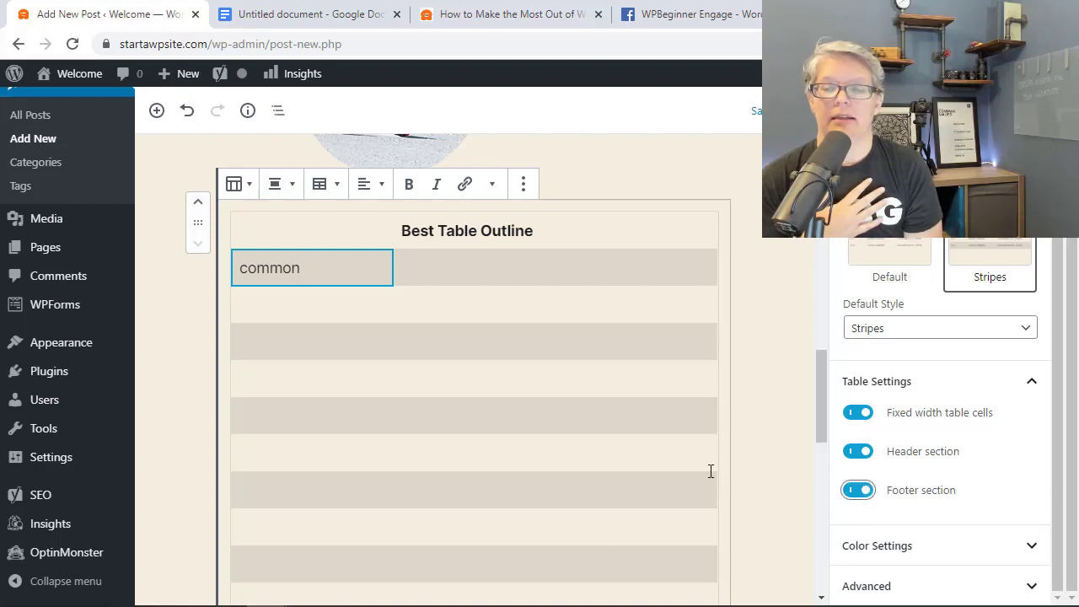
scroll(711, 470, down, 5)
scroll(711, 470, down, 1)
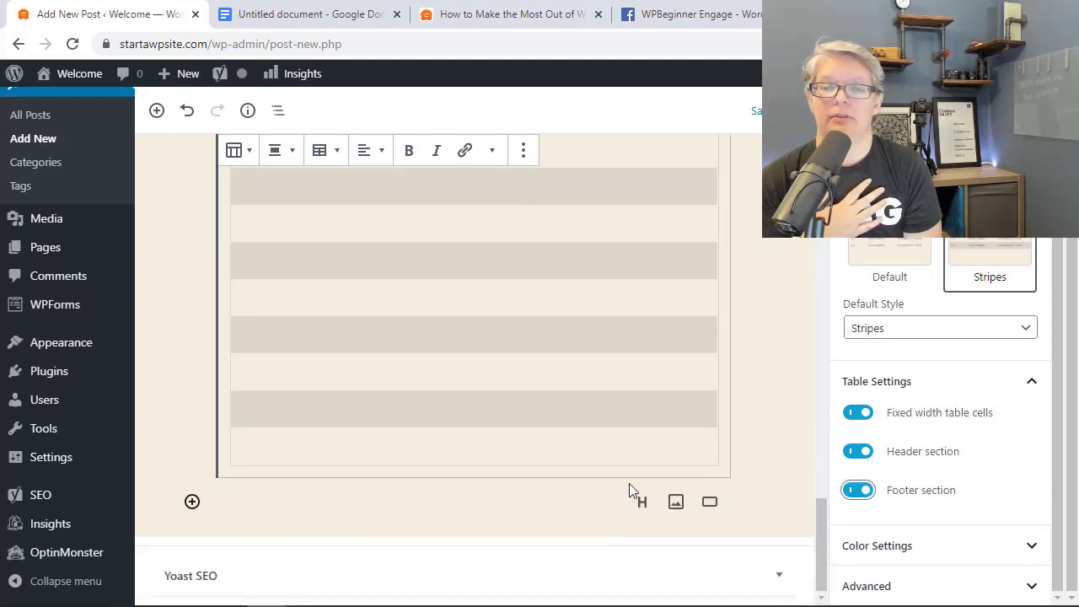
Try pale blue, pink and green as the table's background color, and settle on pale grey.
click(999, 551)
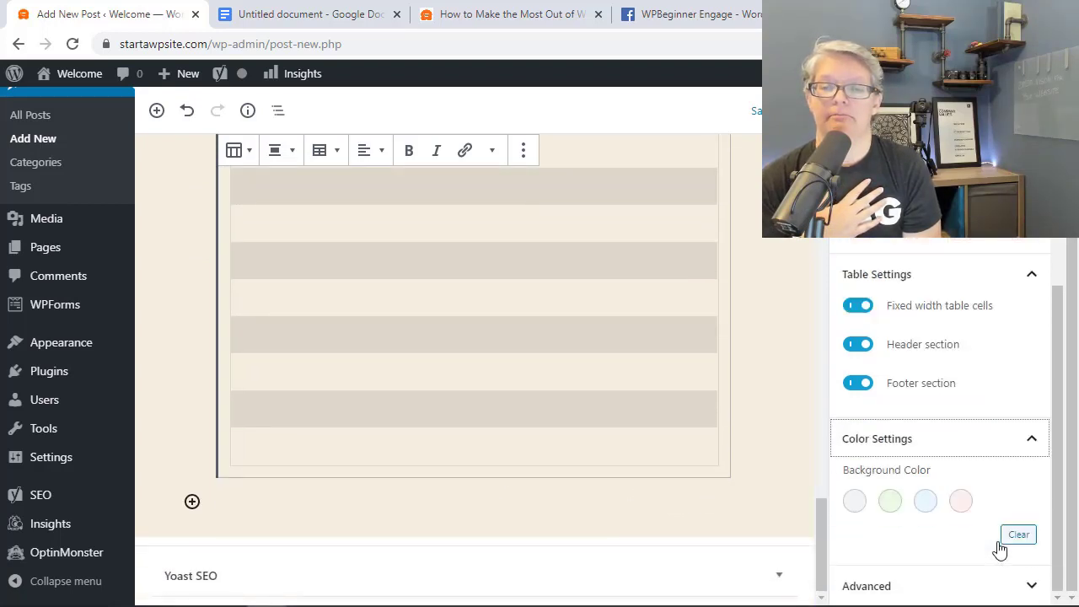
click(924, 502)
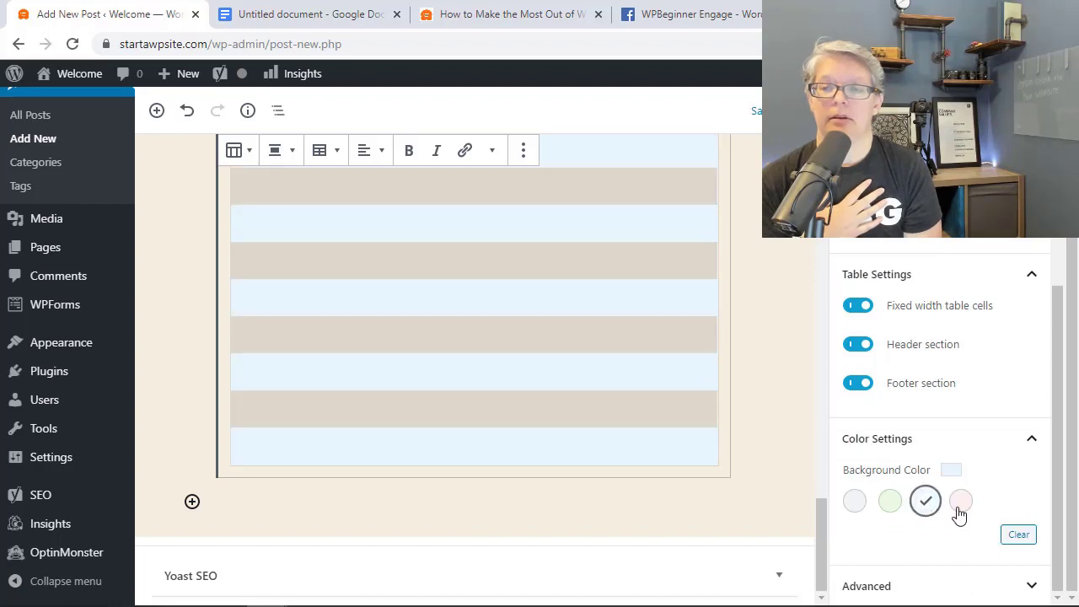
click(961, 501)
click(890, 502)
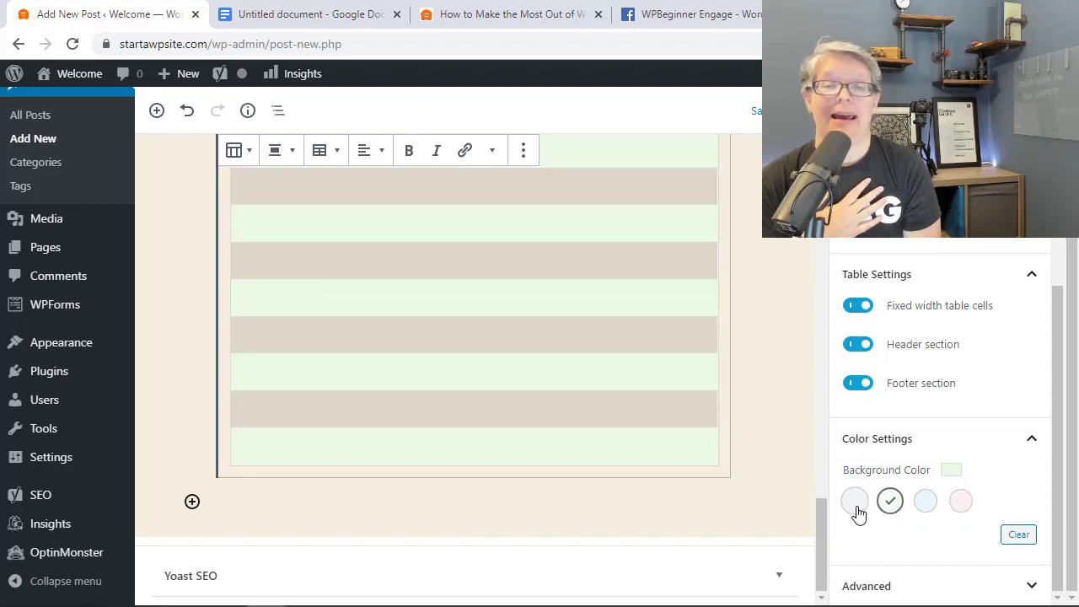
click(855, 506)
scroll(930, 404, up, 3)
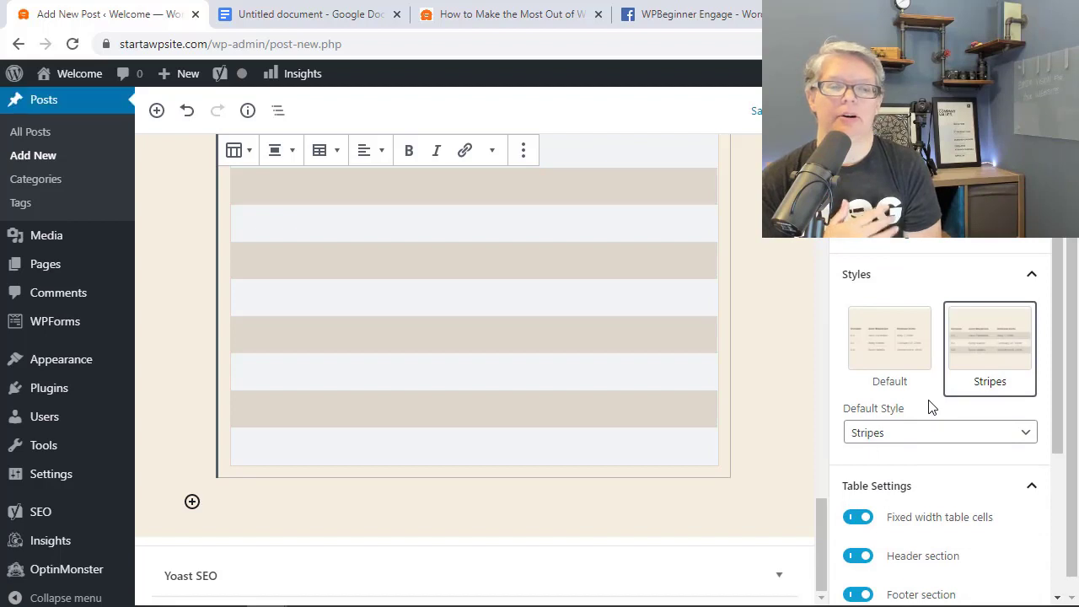
scroll(930, 407, down, 3)
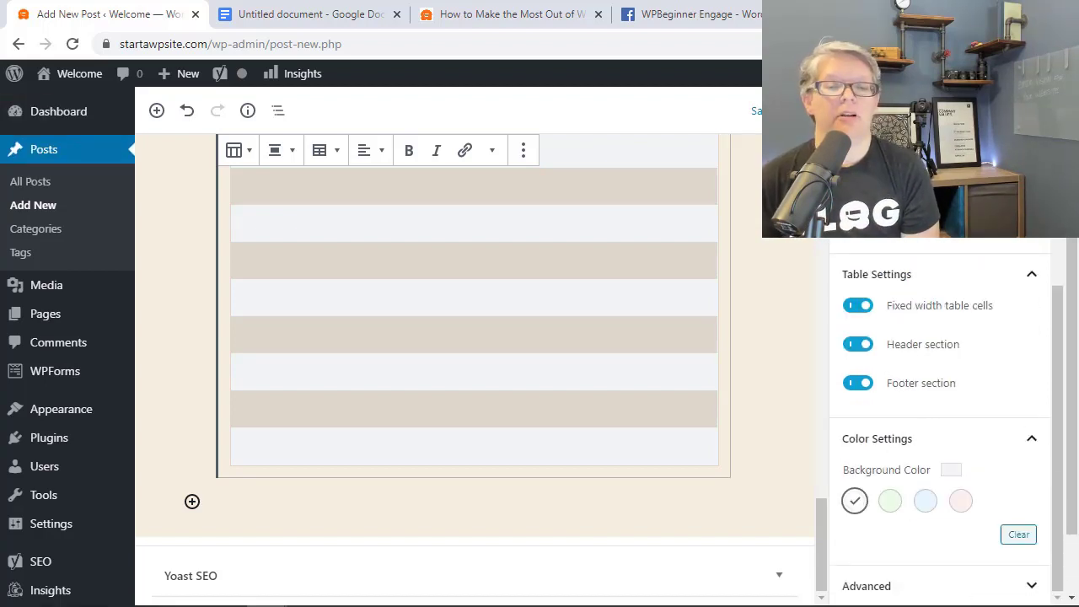
Search the blocks for "recen", add a Latest Posts block below the table and select it.
click(192, 502)
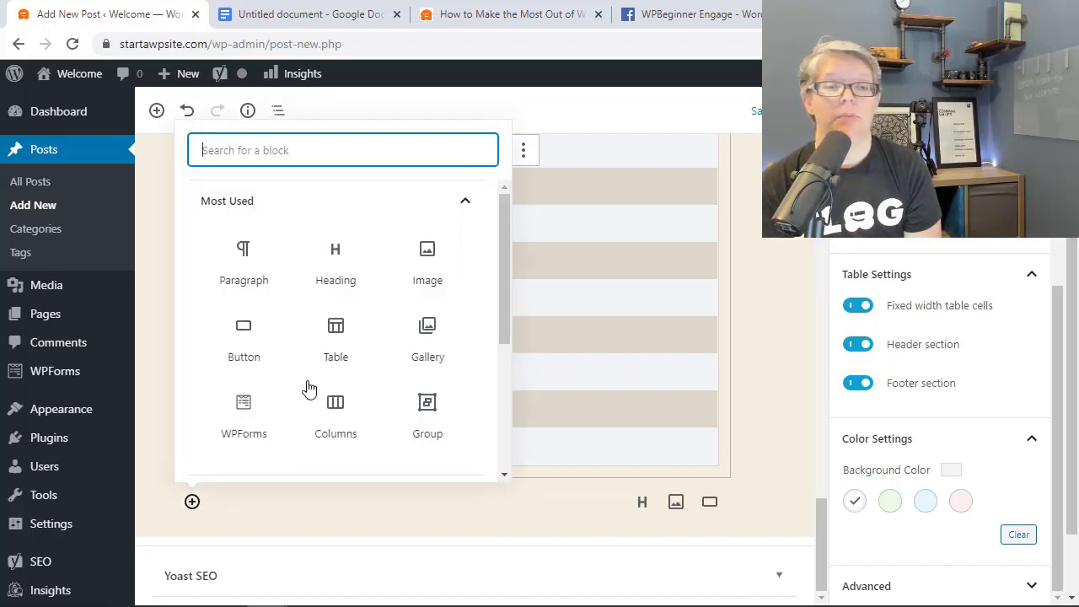
text(recen)
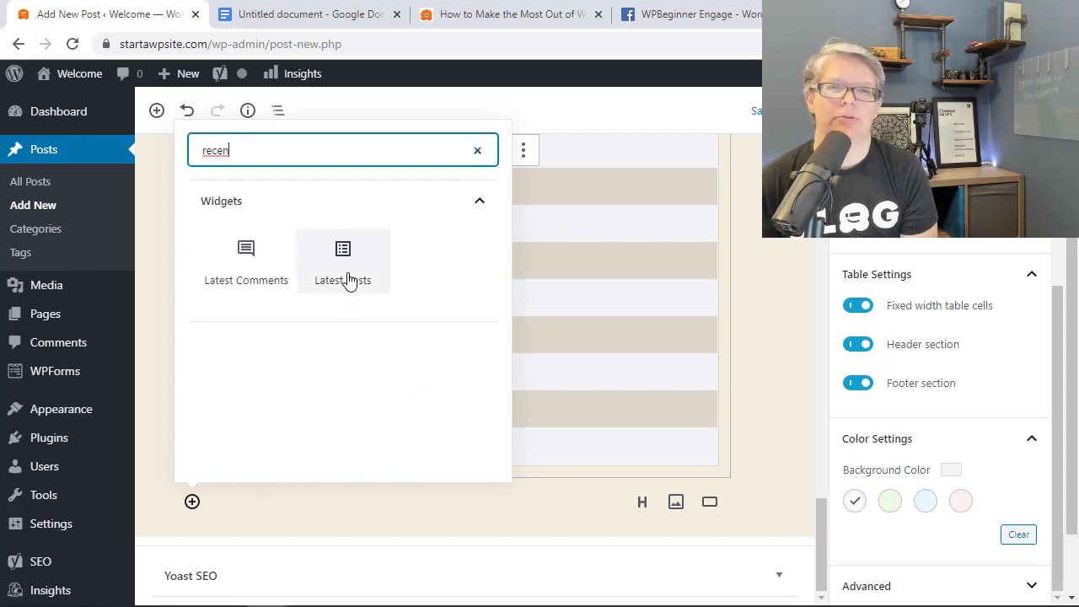
click(348, 281)
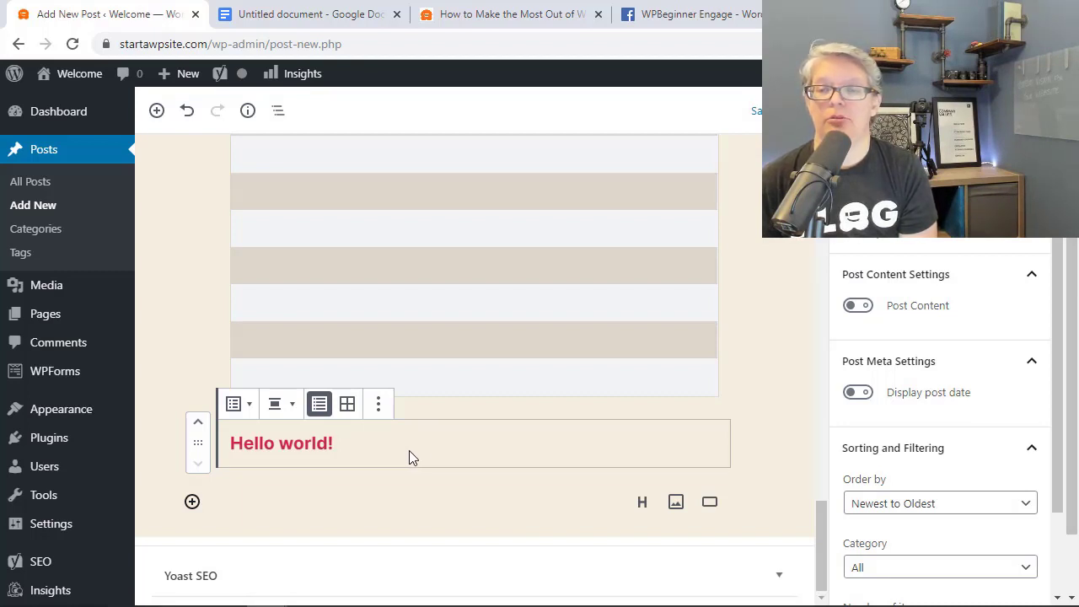
click(532, 465)
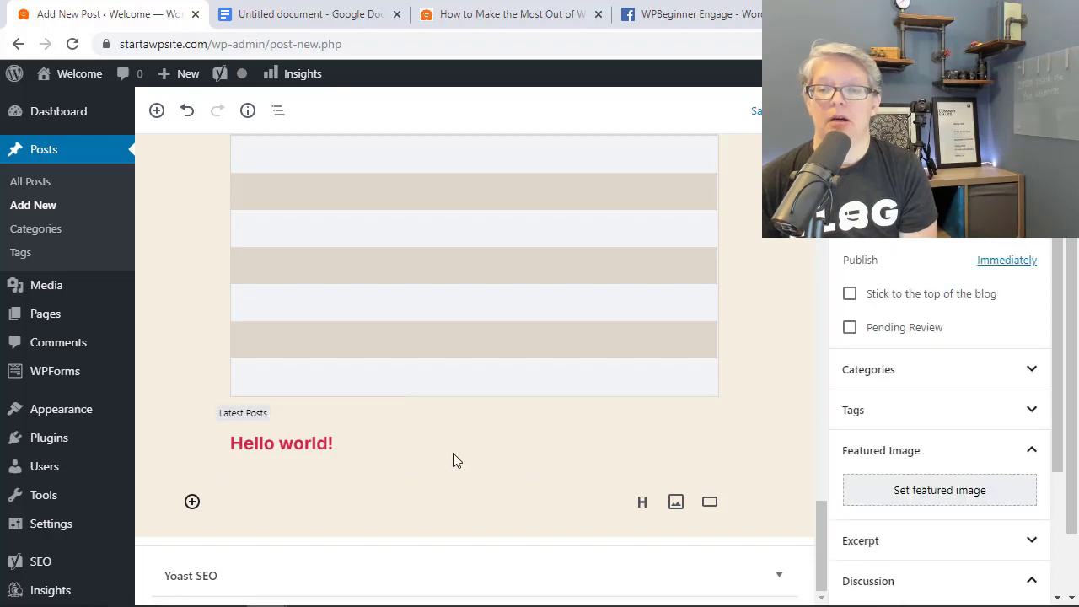
click(406, 452)
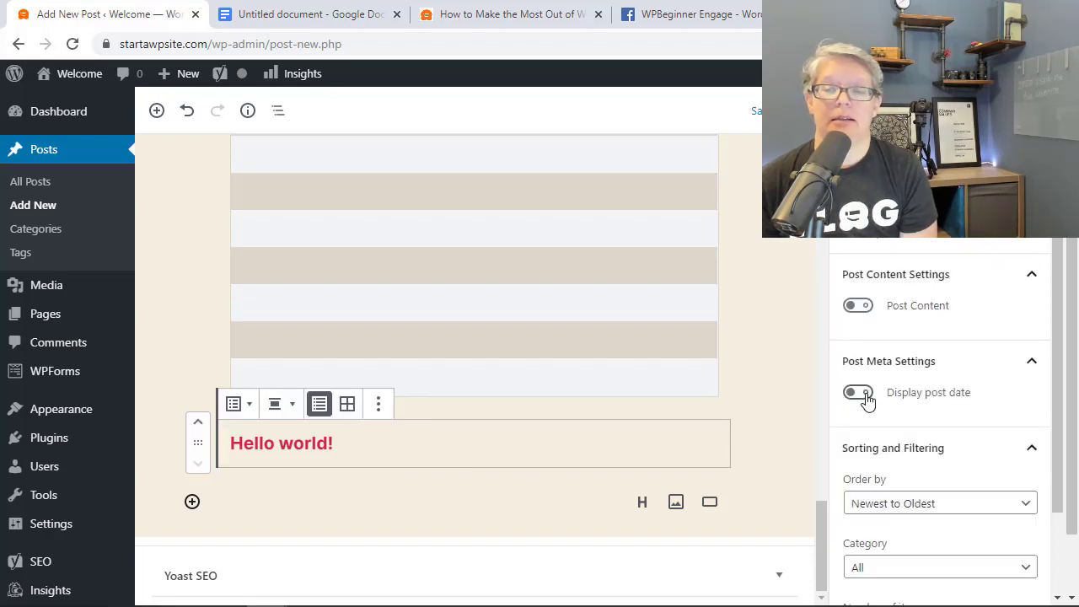
Show post content as an excerpt of at most 12 words in the Latest Posts block, and display the post date.
click(860, 306)
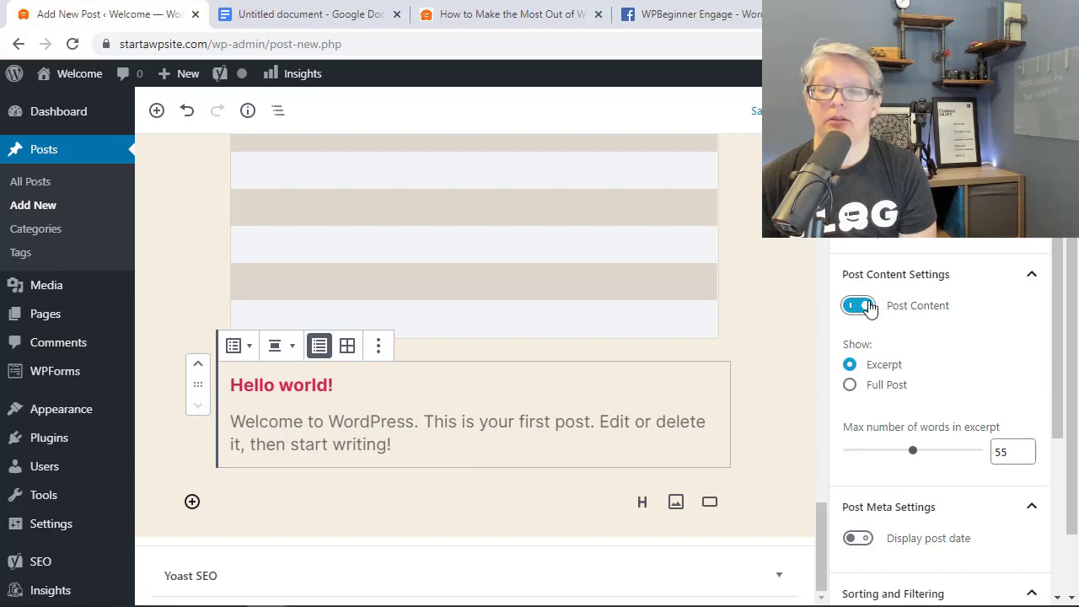
drag(912, 451, 855, 457)
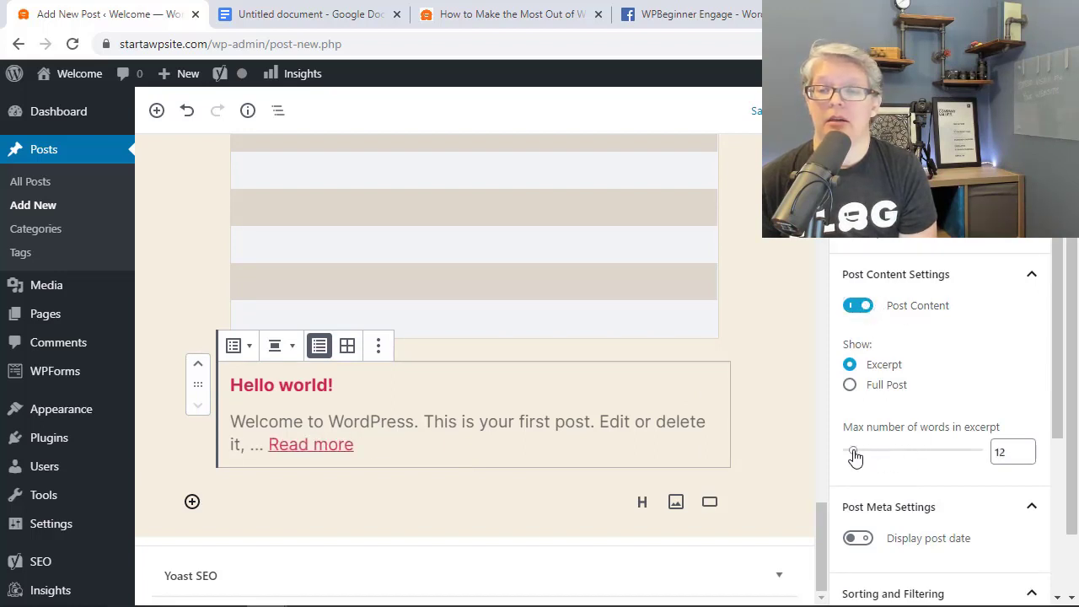
scroll(890, 403, down, 2)
click(890, 408)
scroll(909, 411, down, 2)
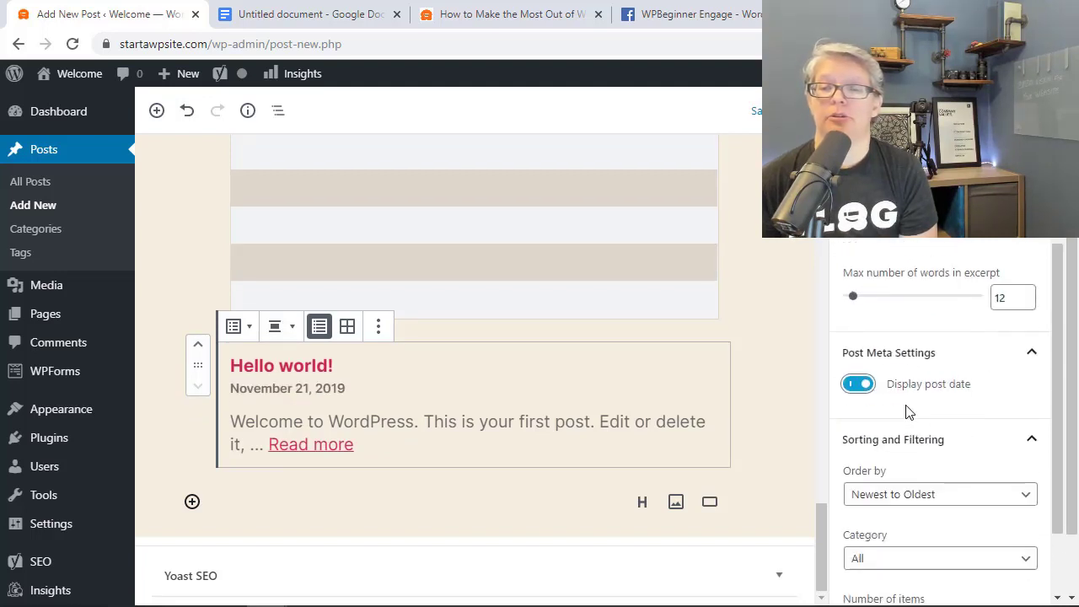
Order the latest posts from Oldest to Newest and limit them to the Uncategorized category.
scroll(909, 412, down, 2)
click(936, 404)
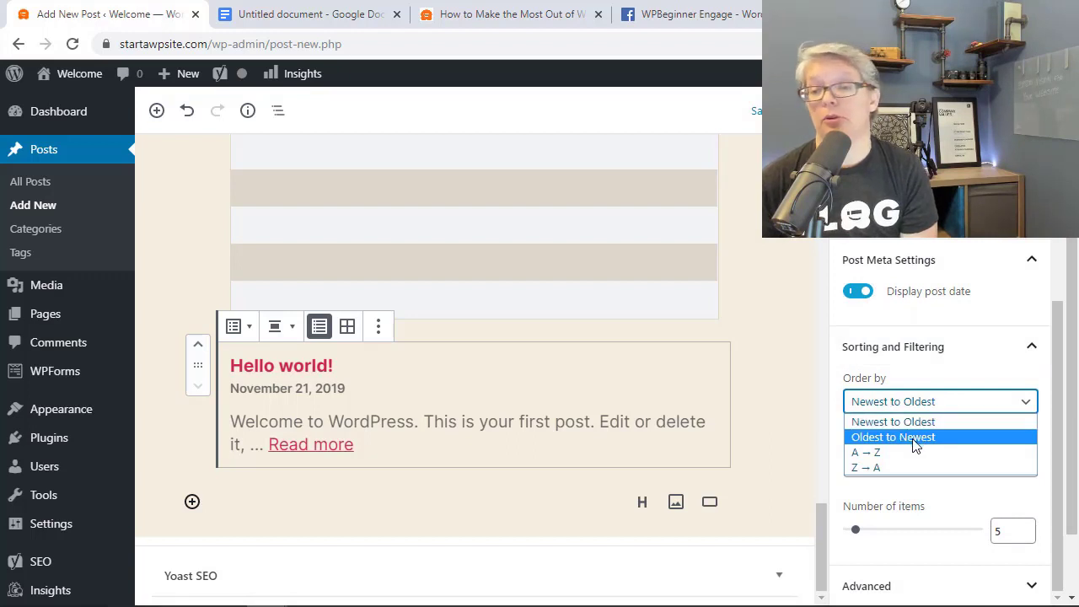
click(915, 438)
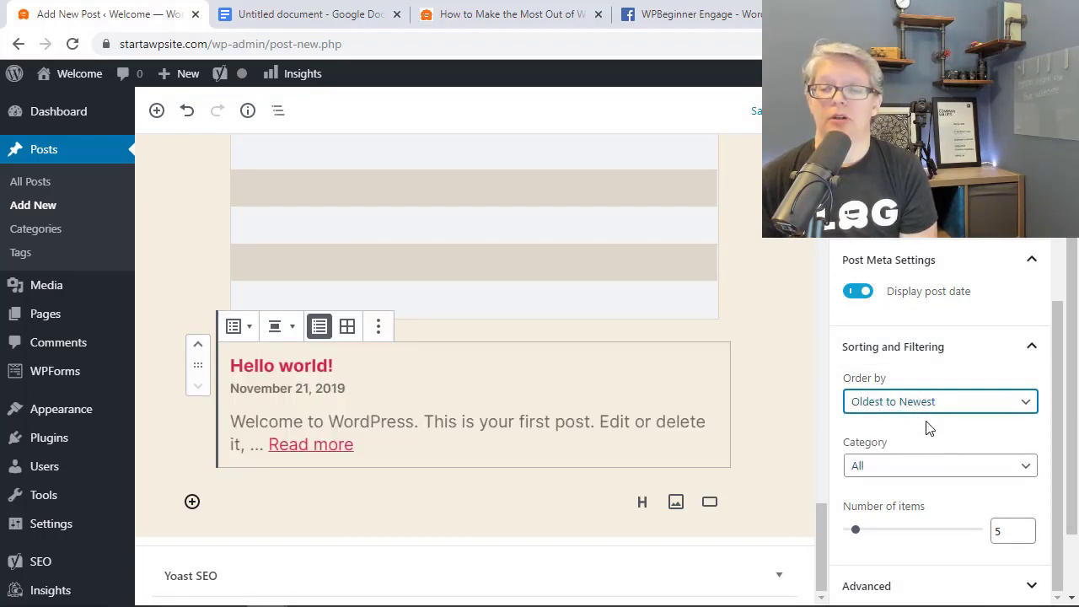
click(911, 469)
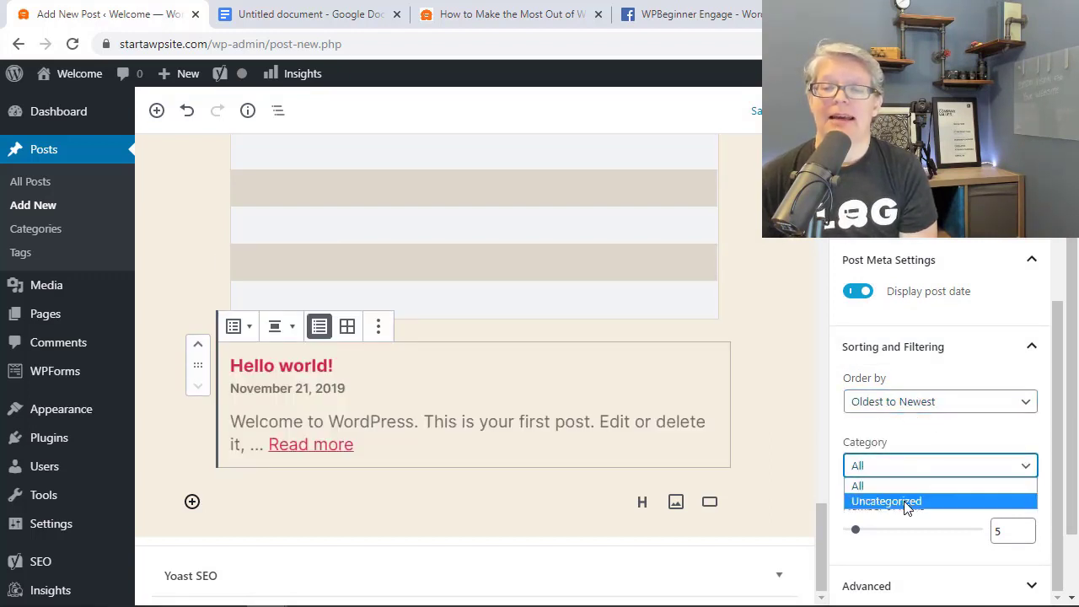
click(907, 503)
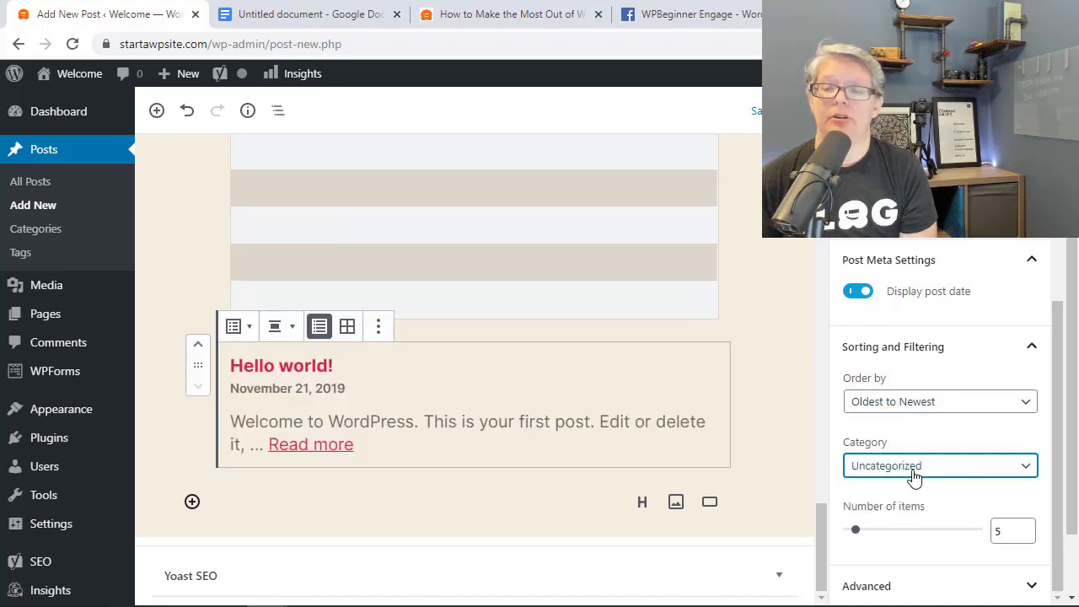
click(1014, 529)
drag(1014, 530, 988, 540)
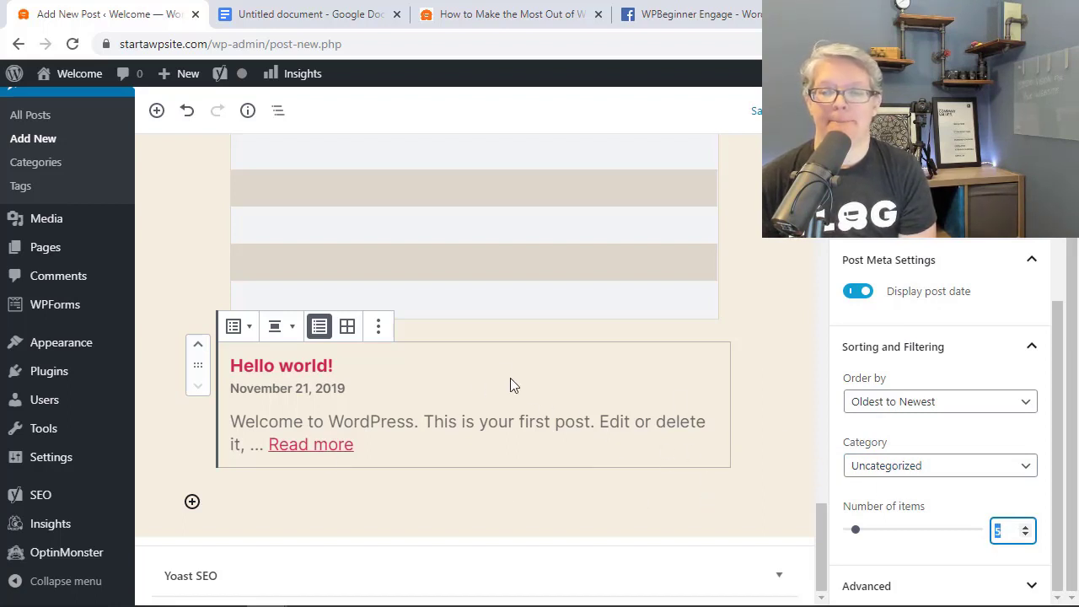
Open the Site Health page and review the site configuration categories in its Info section.
scroll(941, 497, up, 5)
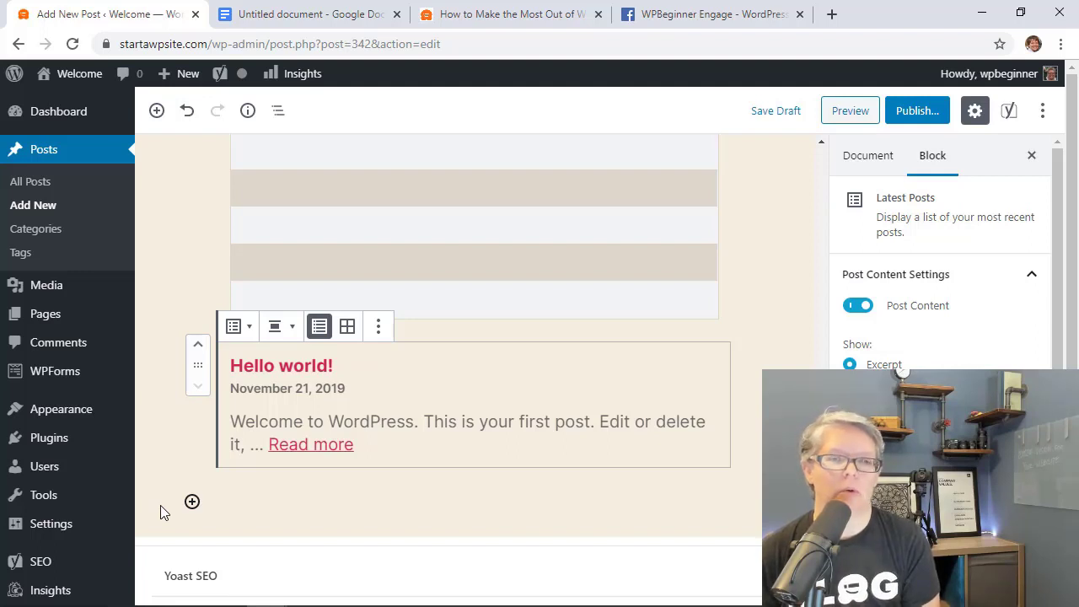
mouse_move(54, 493)
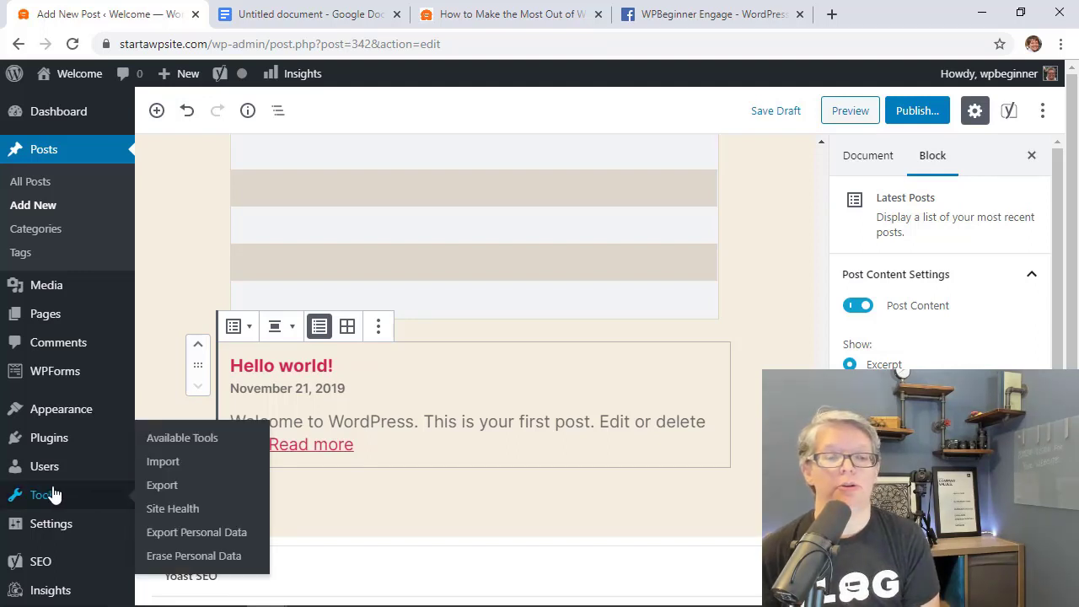
click(177, 517)
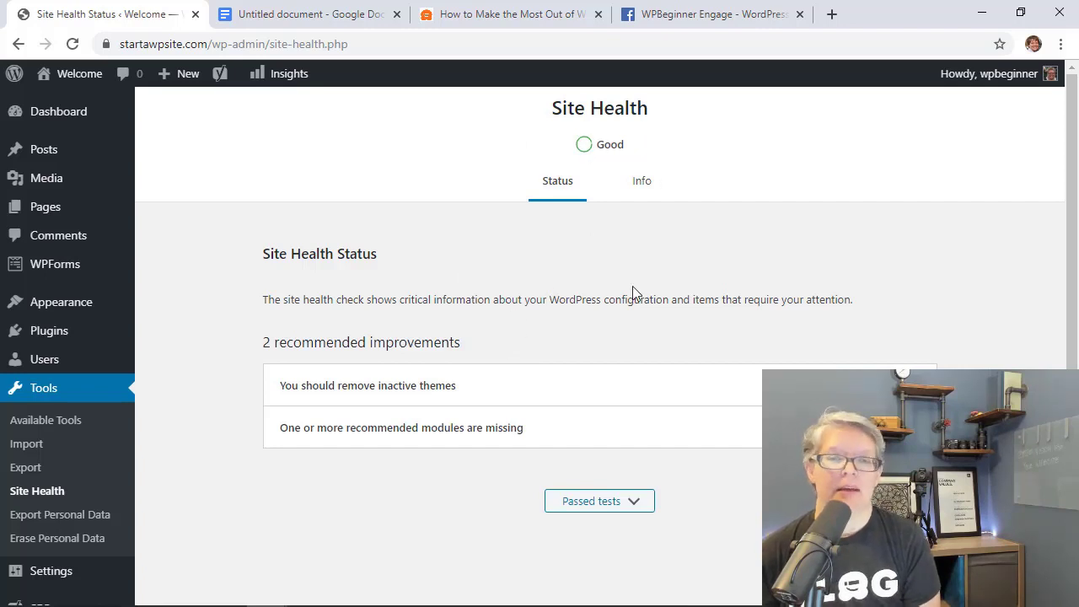
click(643, 184)
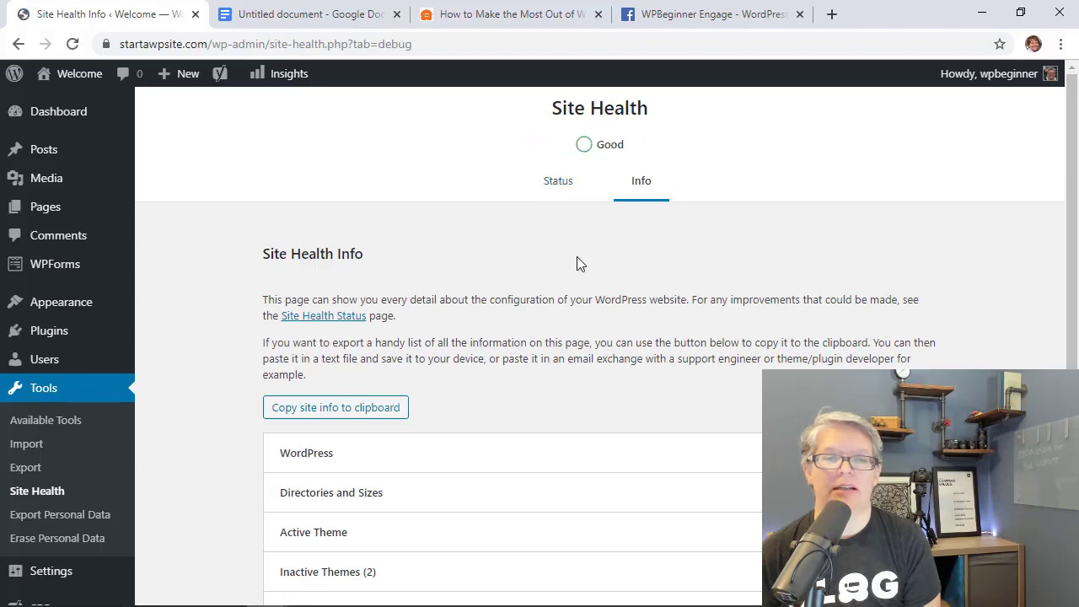
scroll(578, 258, down, 2)
scroll(579, 263, down, 1)
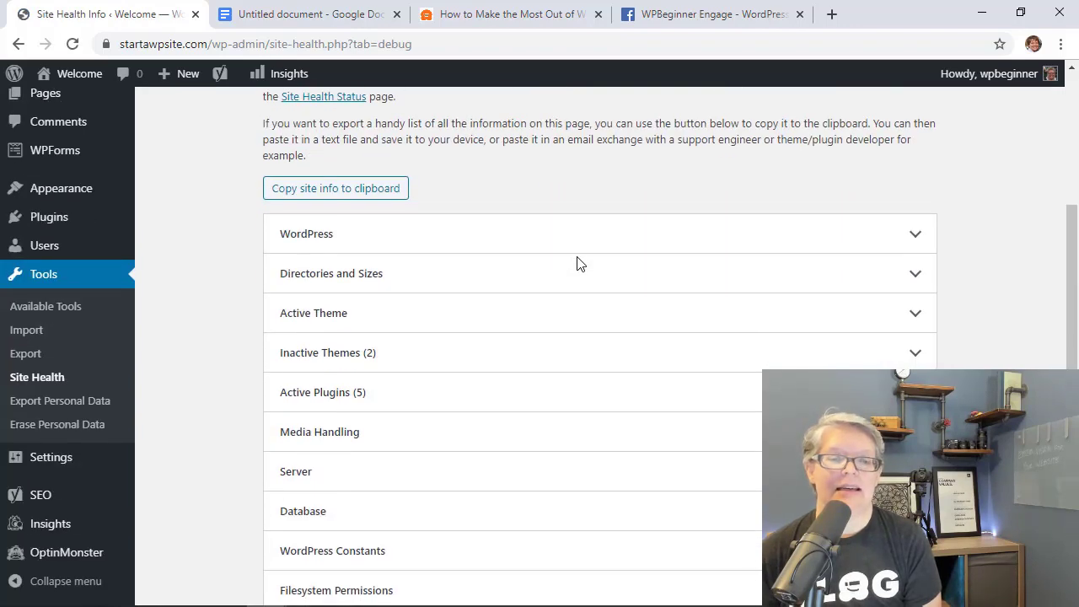
scroll(578, 263, up, 3)
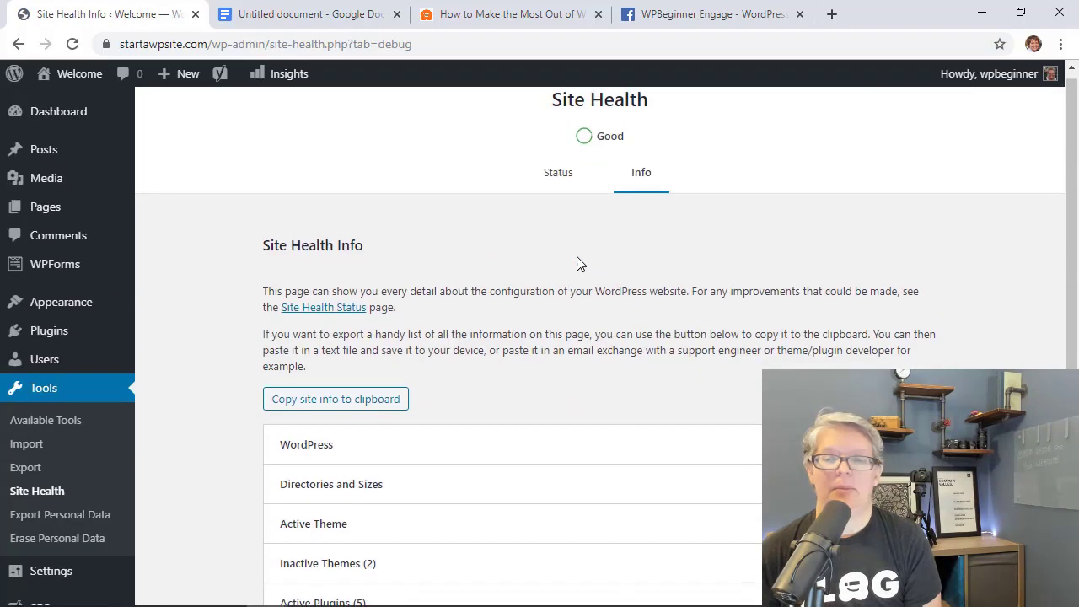
Return to the Site Health status and expand the passed tests to examine the list.
click(554, 193)
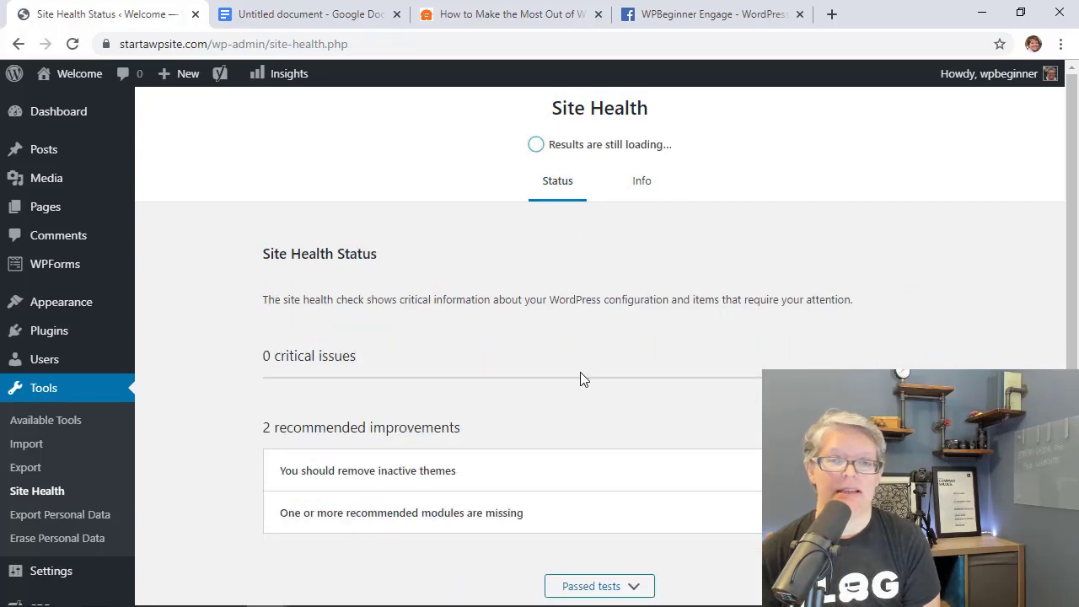
scroll(540, 386, down, 2)
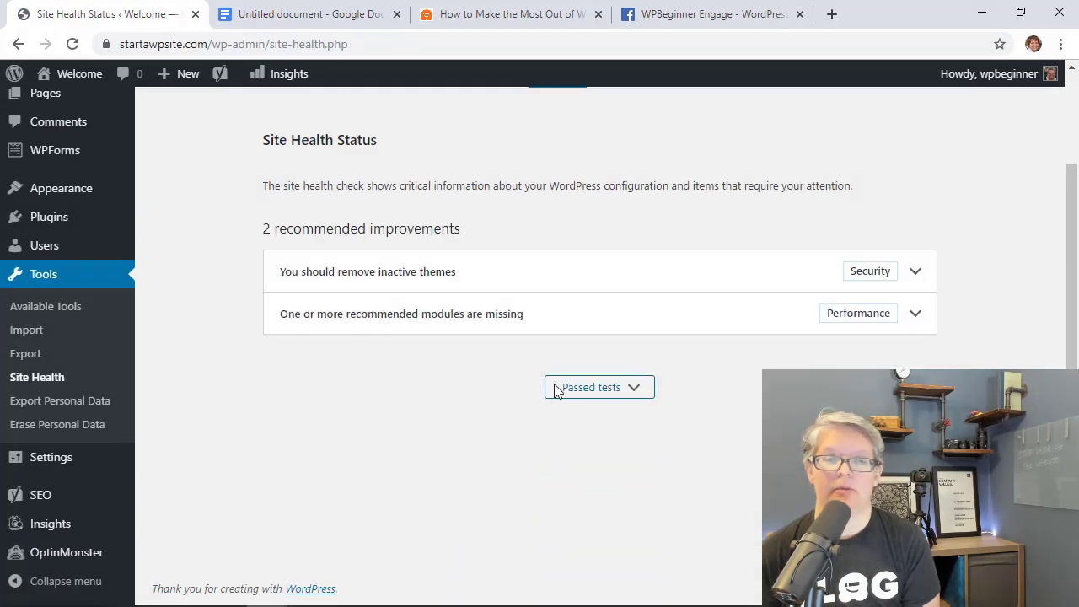
click(581, 388)
scroll(446, 393, down, 3)
scroll(446, 393, down, 1)
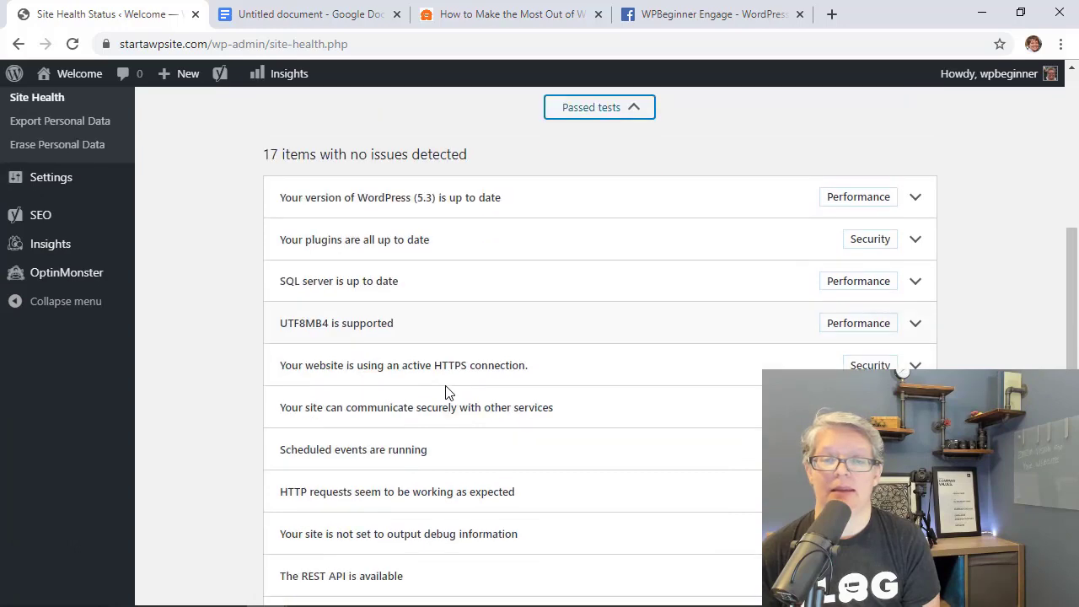
scroll(446, 393, up, 1)
scroll(446, 393, down, 2)
scroll(446, 393, down, 2)
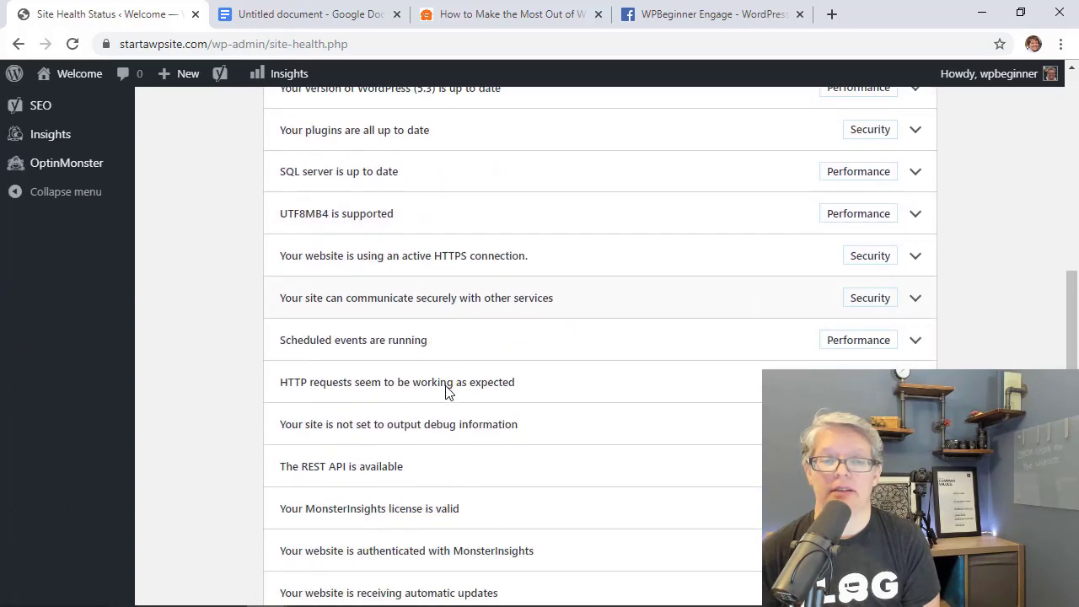
scroll(446, 393, up, 1)
scroll(446, 393, up, 2)
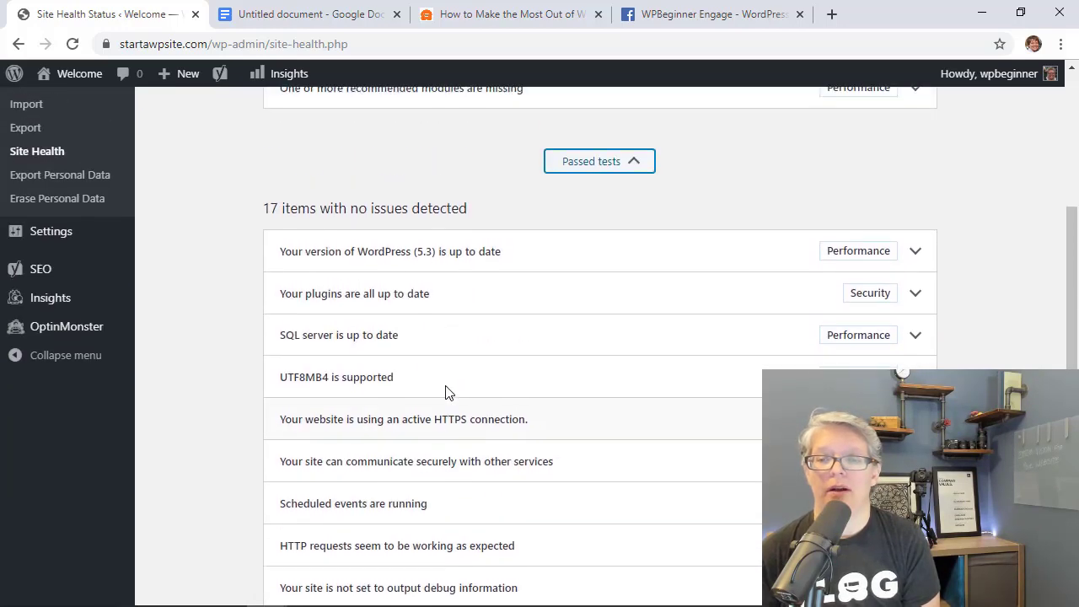
Expand the passed tests on the WordPress version and plugin updates, and review the remaining checks.
click(560, 259)
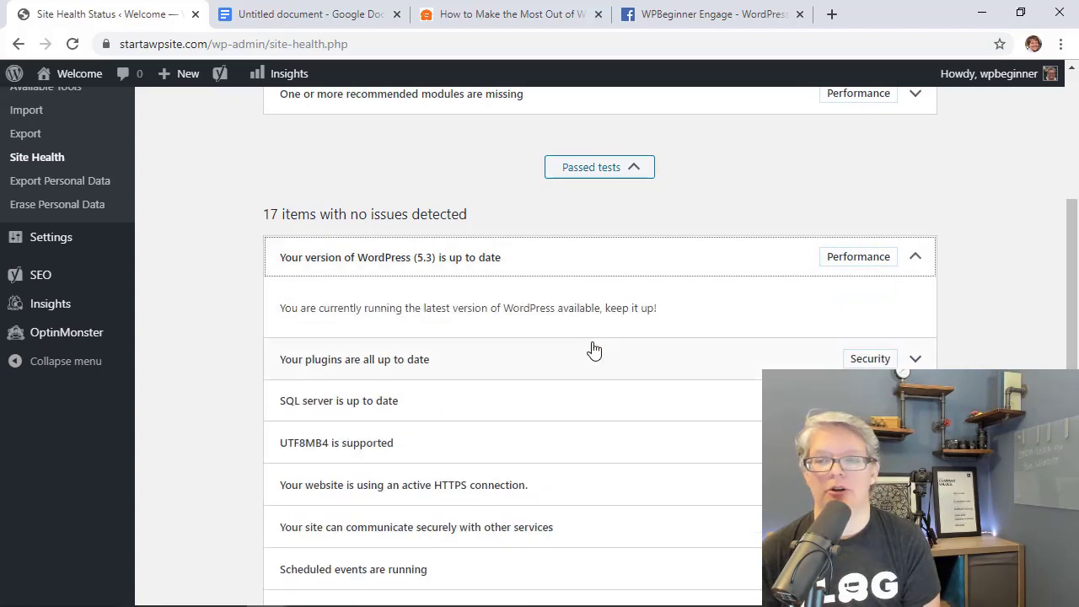
click(590, 351)
scroll(590, 352, down, 2)
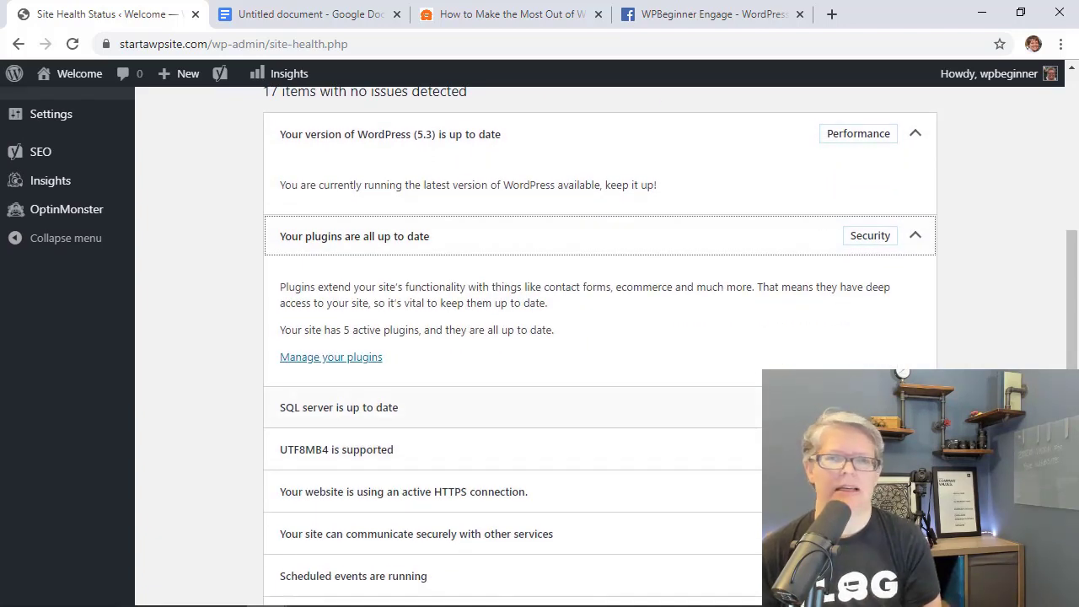
scroll(600, 346, down, 2)
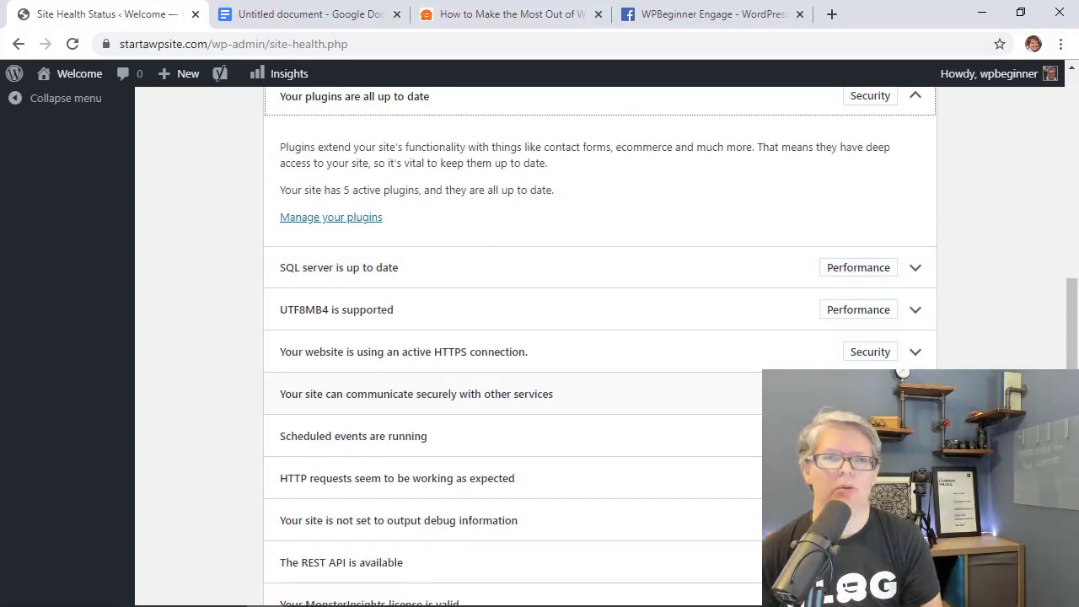
scroll(600, 346, down, 4)
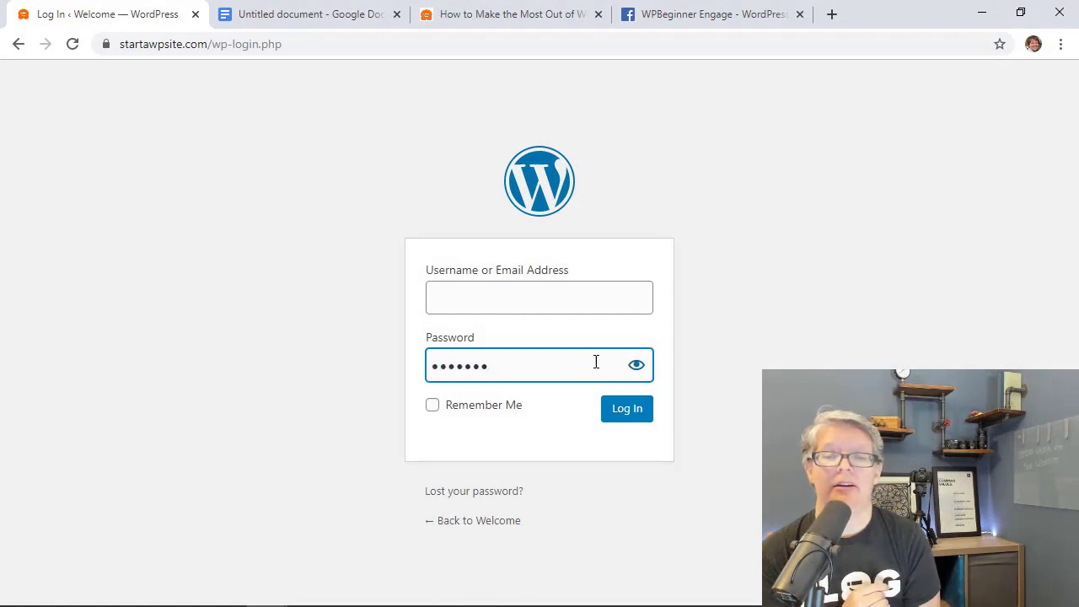
Reveal the password entered in the WordPress login form and hide it again.
click(634, 365)
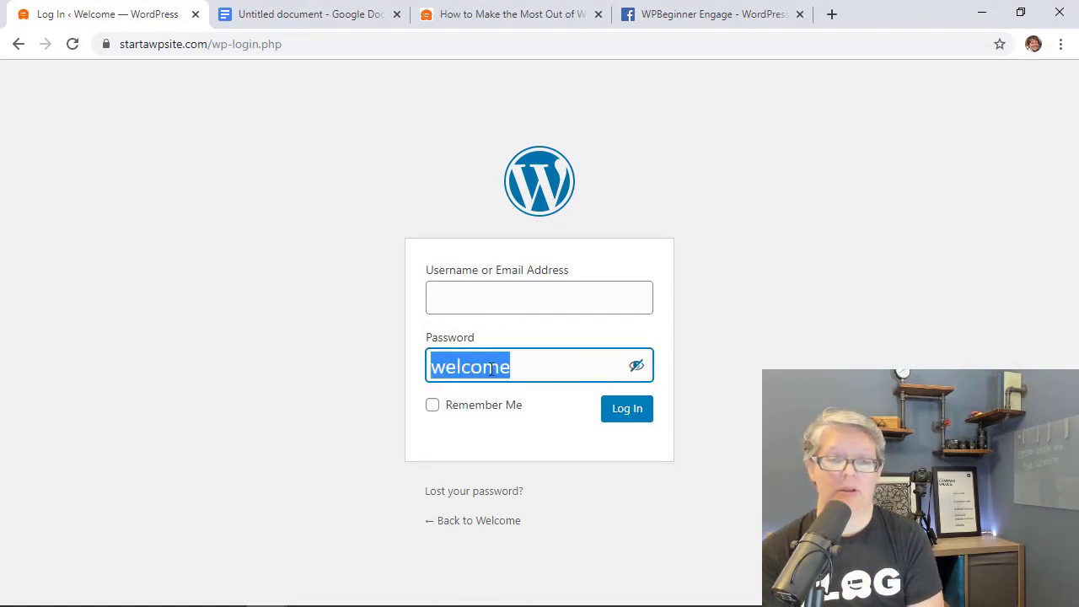
click(637, 368)
click(703, 375)
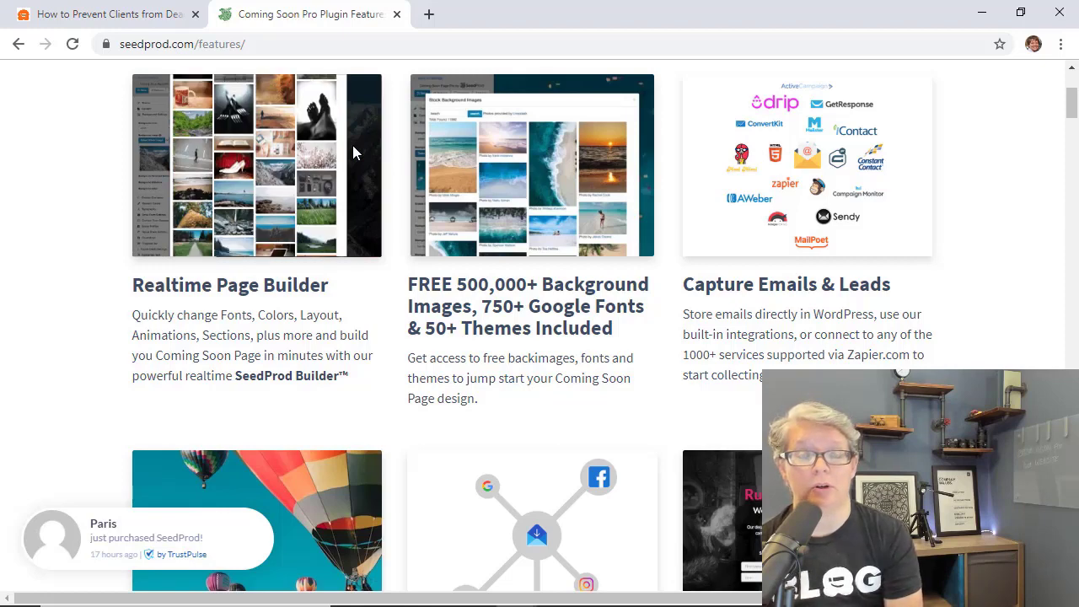
Look through the Coming Soon Pro plugin features on the SeedProd website.
scroll(643, 409, down, 3)
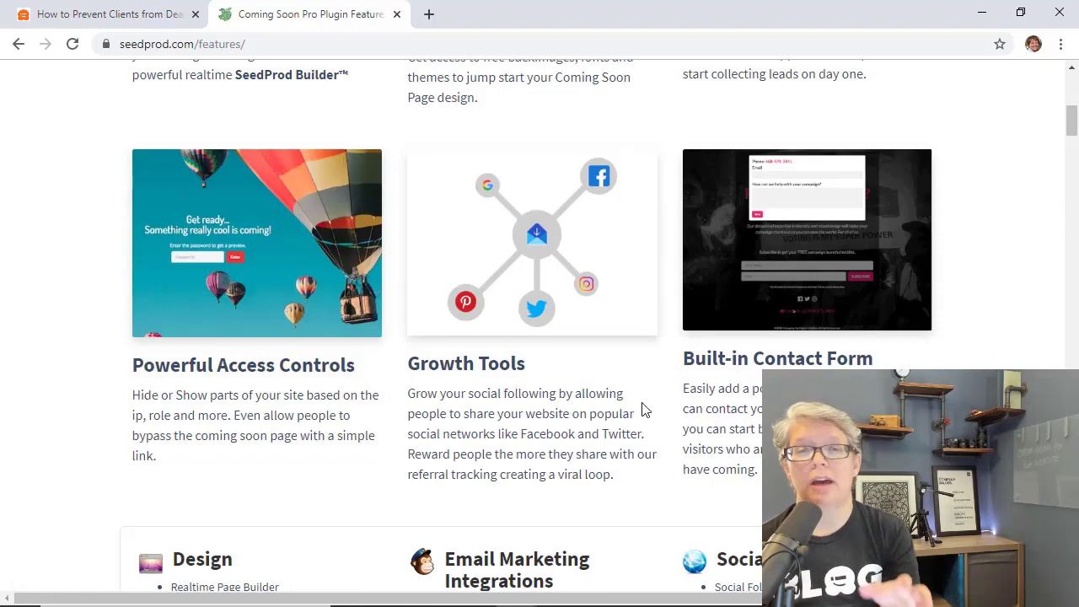